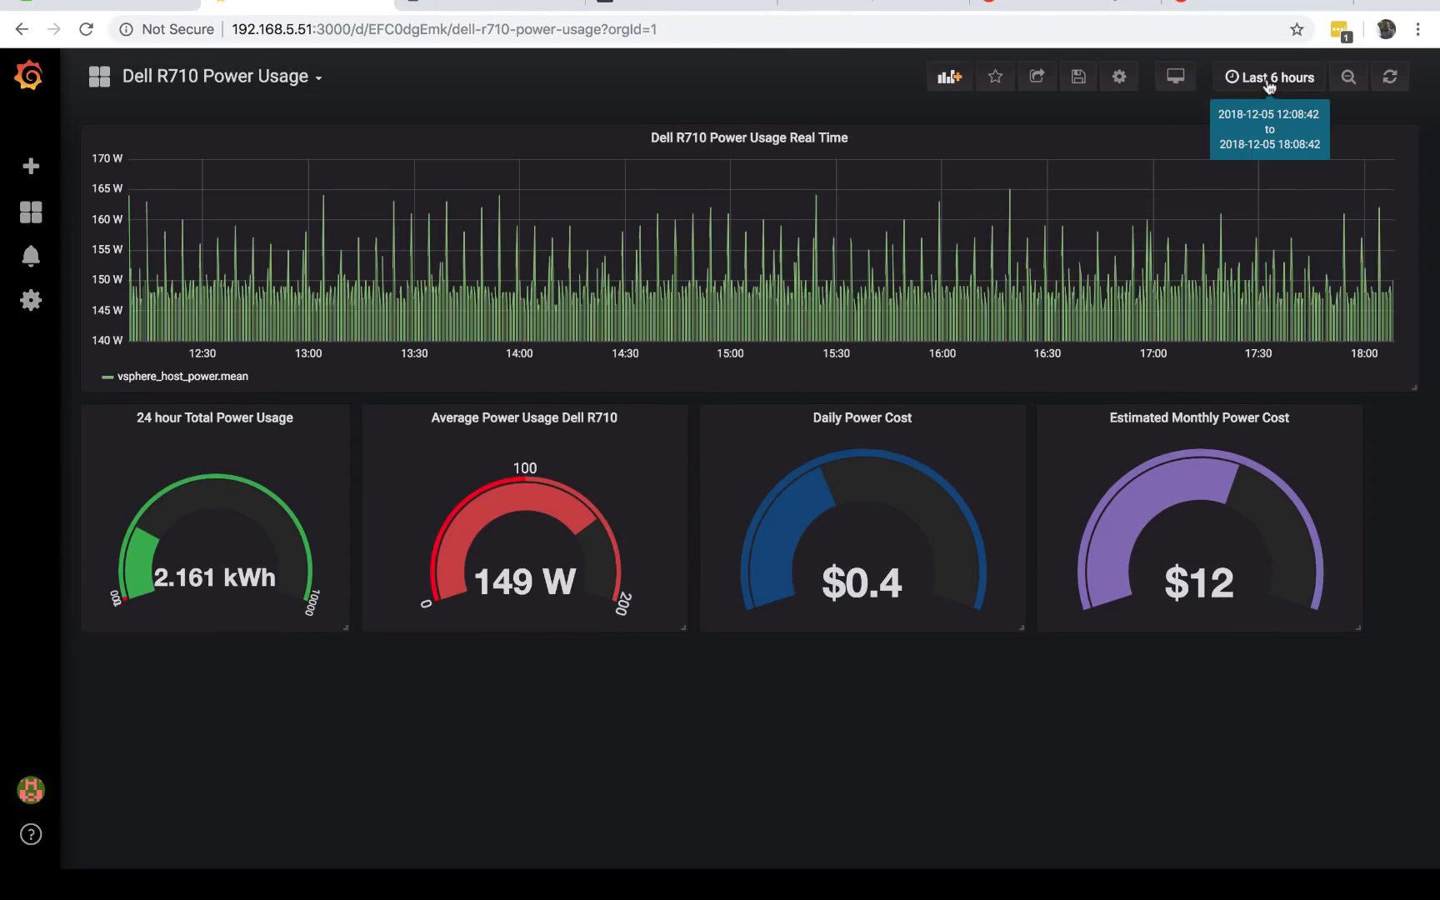
Step: Set the Dell R710 power dashboard's time range to Last 24 hours, then switch to the vSphere Client
{"action": "left_click", "coordinate": [1267, 84]}
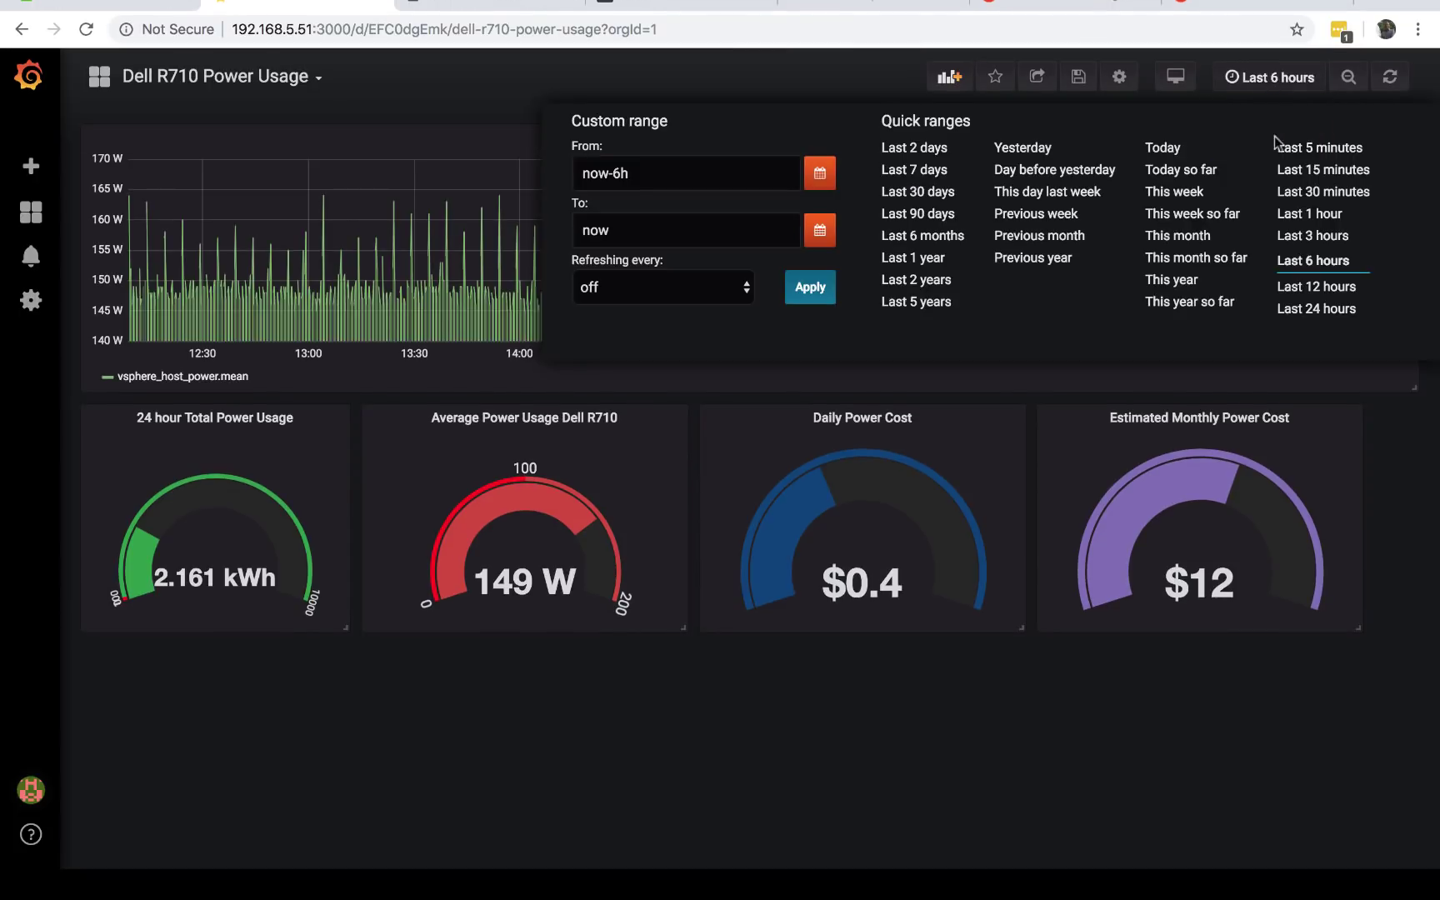
{"action": "left_click", "coordinate": [1320, 310]}
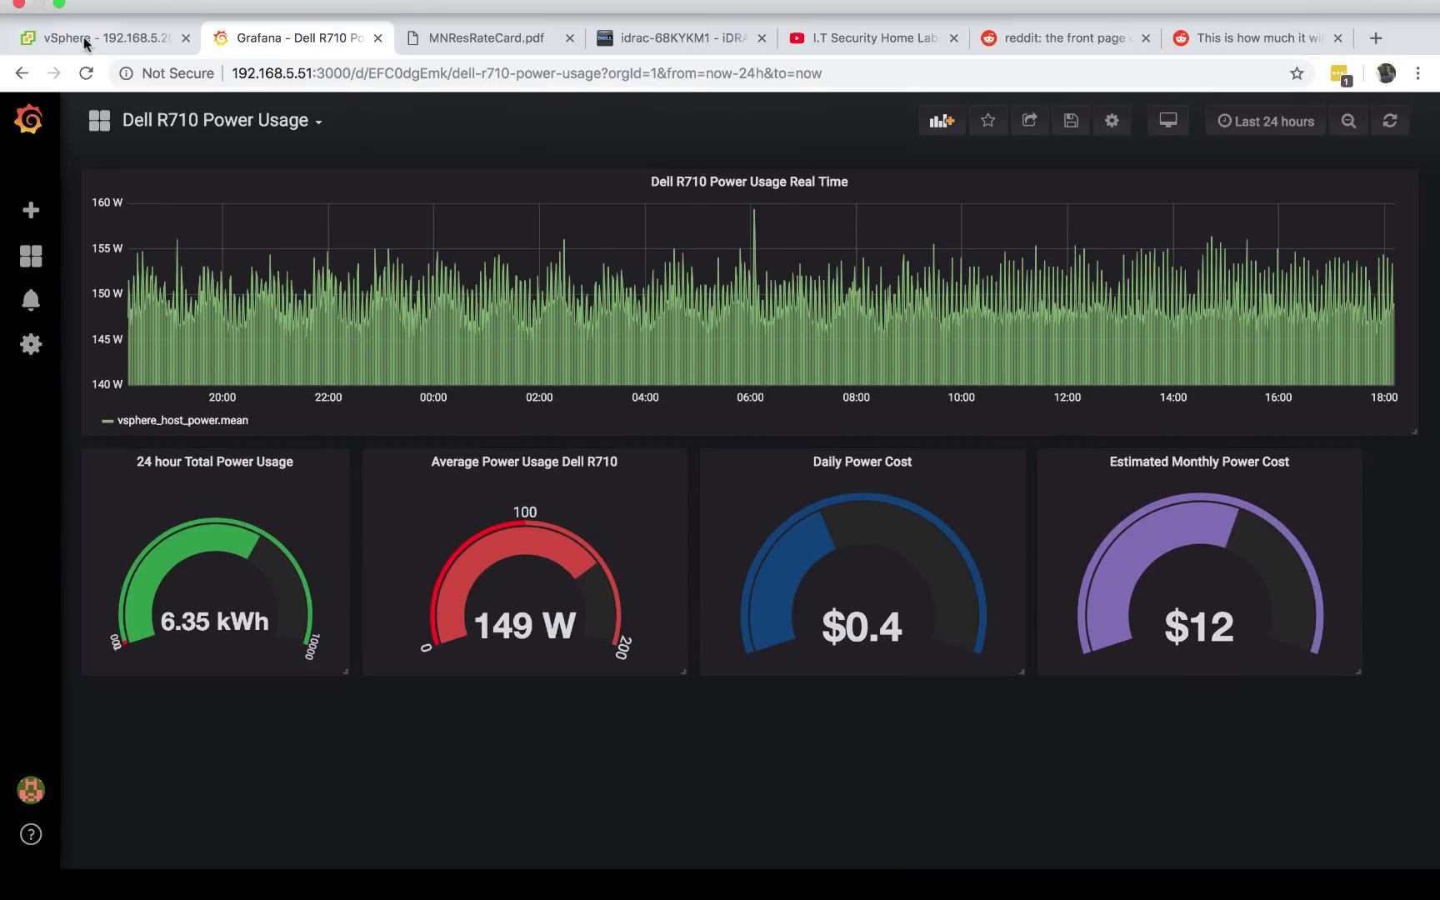
{"action": "left_click", "coordinate": [85, 39]}
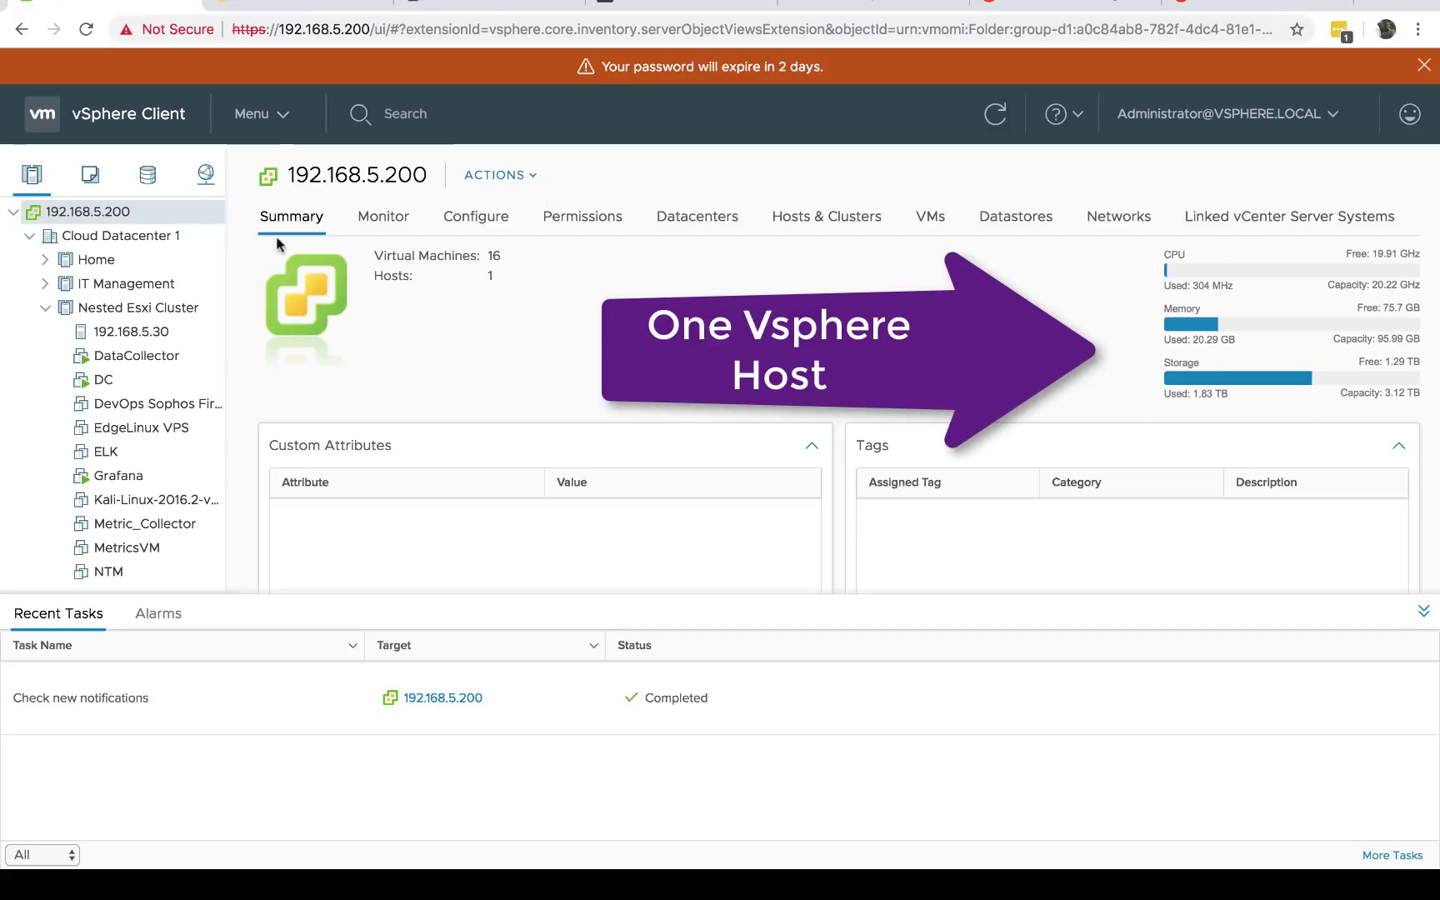
Step: View host 192.168.5.30's Summary in vSphere Client, then return to the Grafana power dashboard
{"action": "left_click", "coordinate": [133, 334]}
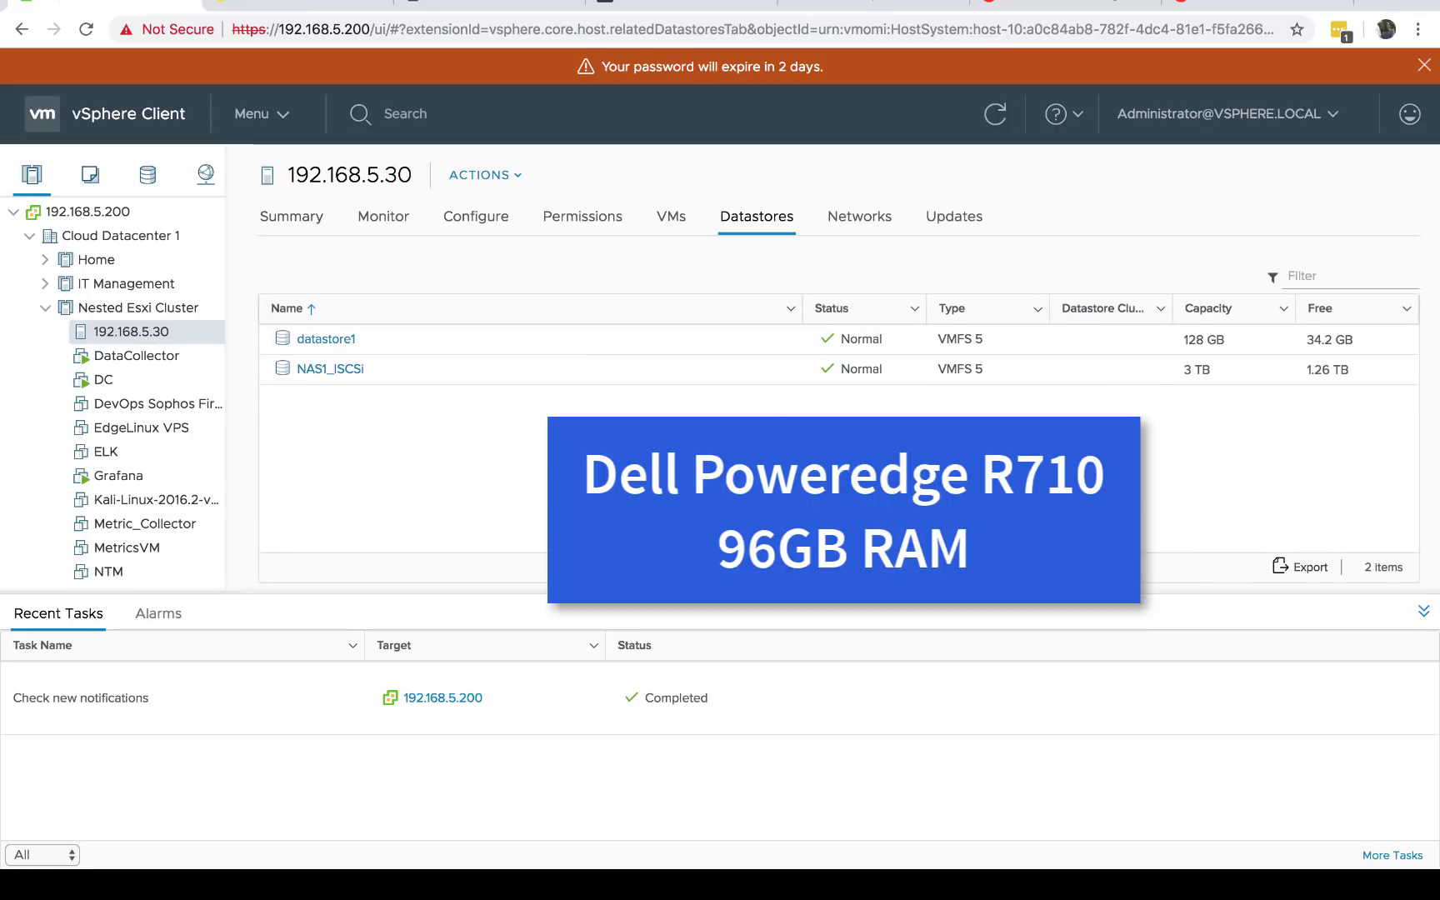
{"action": "left_click", "coordinate": [305, 221]}
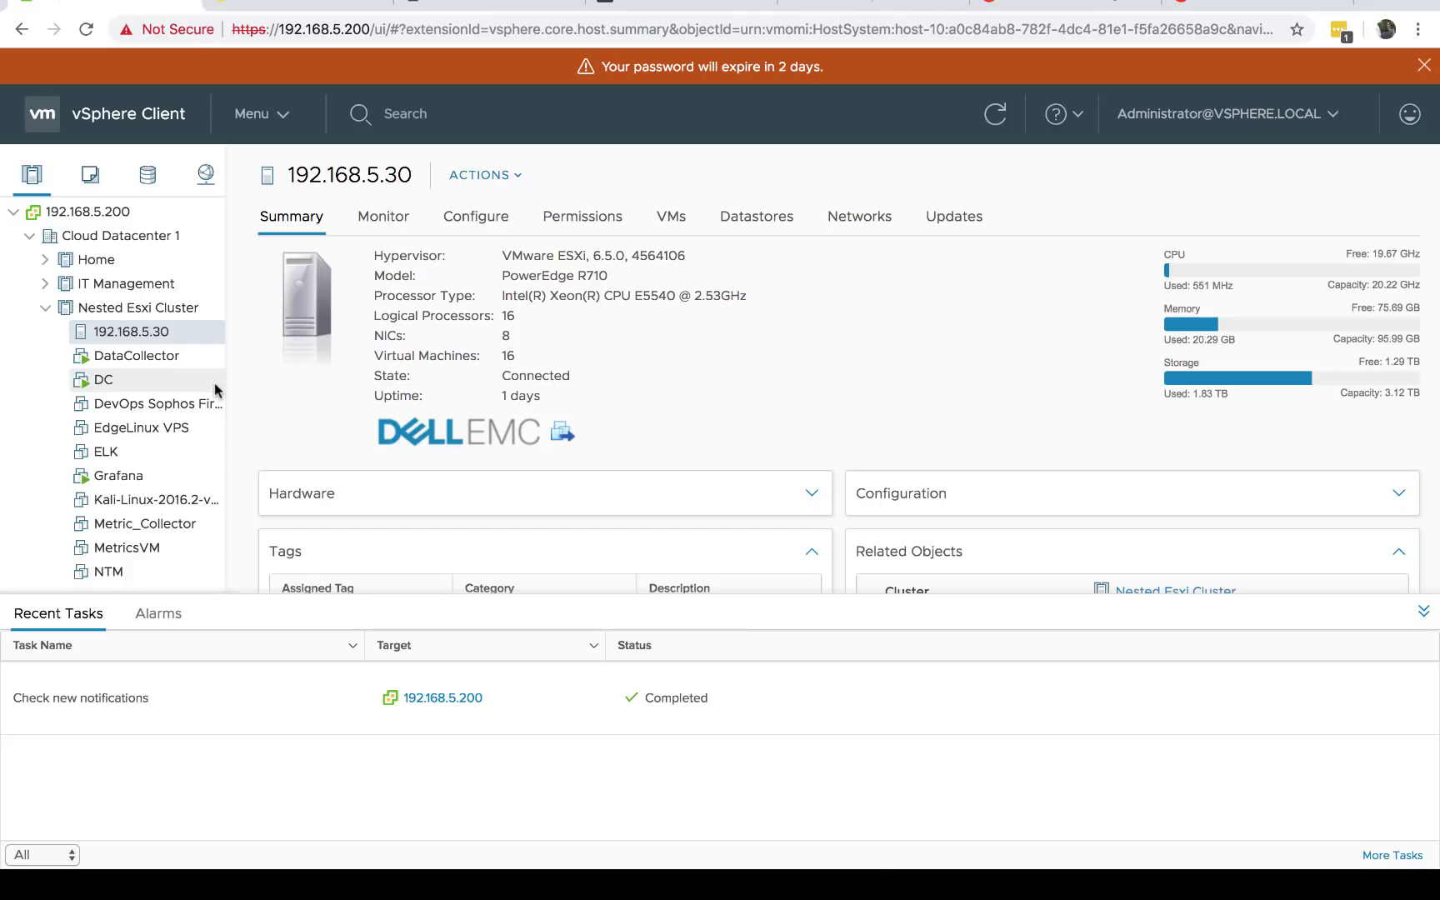
{"action": "left_click", "coordinate": [283, 42]}
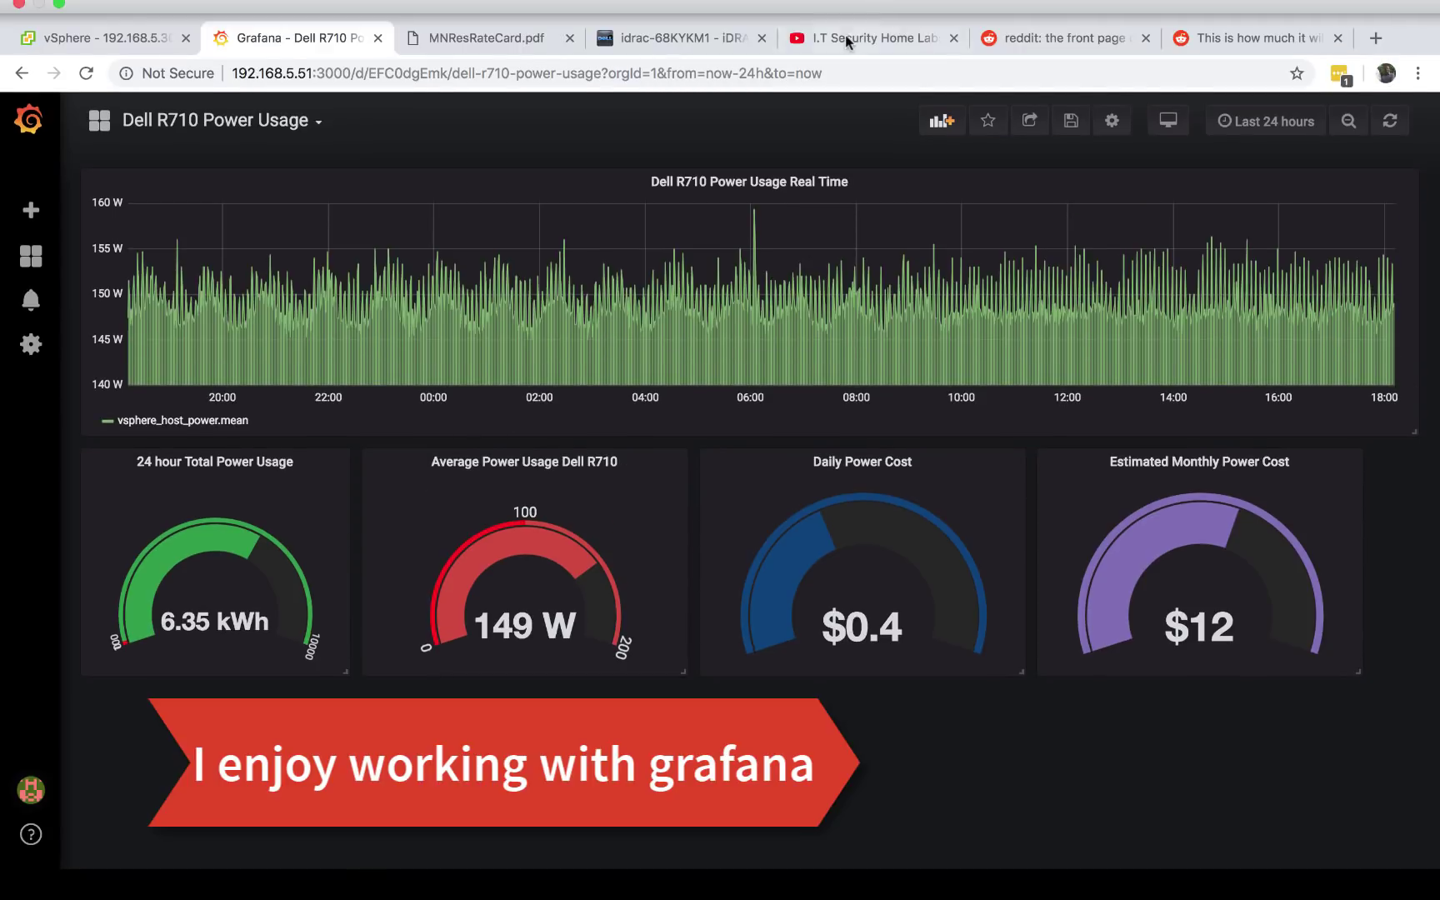
Step: Switch from Grafana to the YouTube channel tab
{"action": "left_click", "coordinate": [875, 37]}
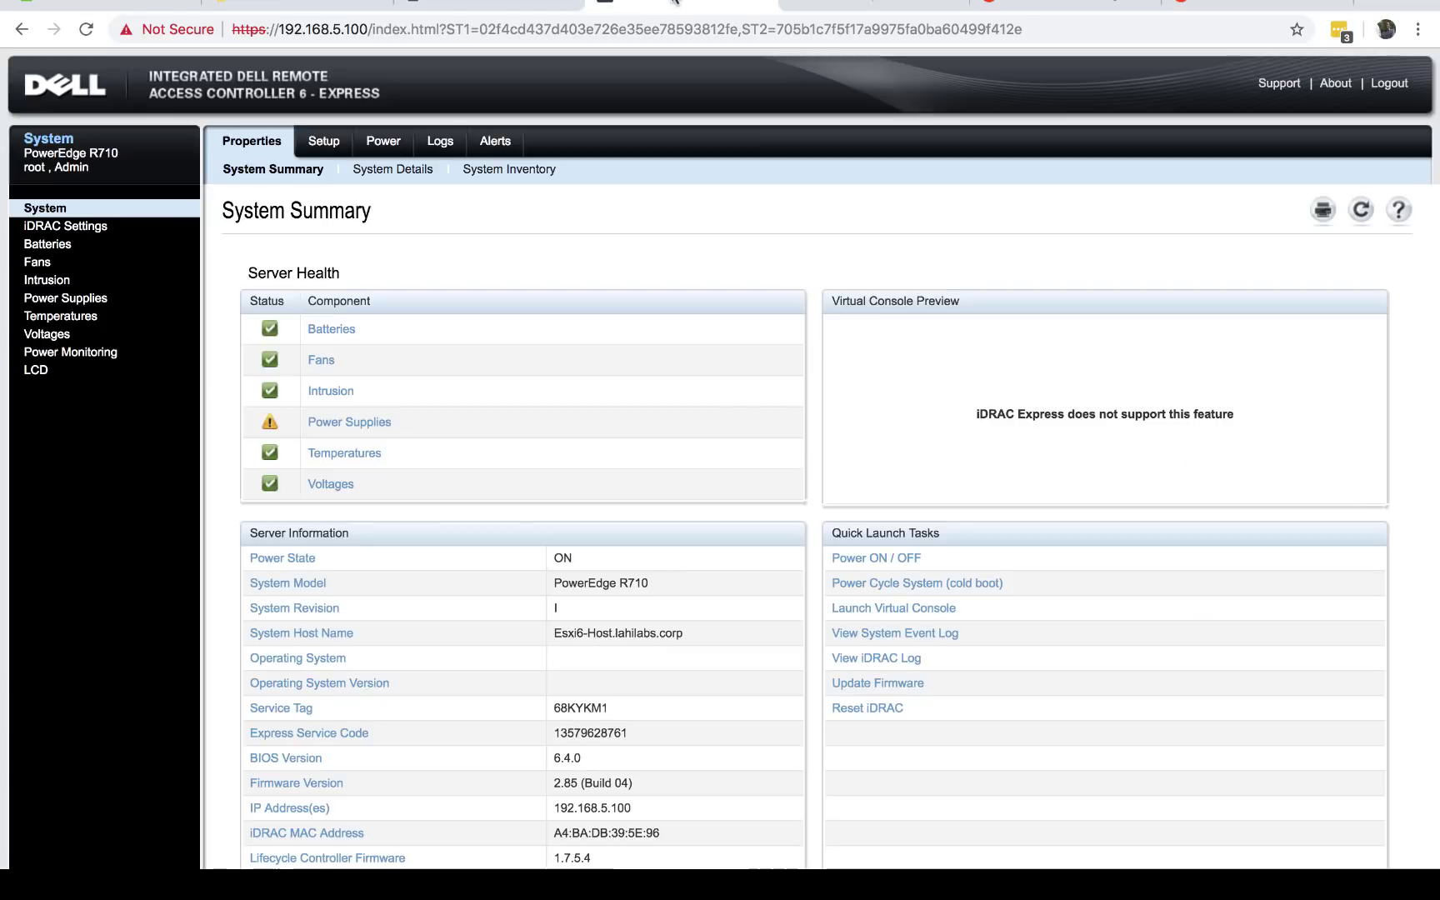
Step: Compare the iDRAC System Summary with the Grafana dashboard, then show iDRAC's Temperatures page
{"action": "left_click", "coordinate": [675, 3]}
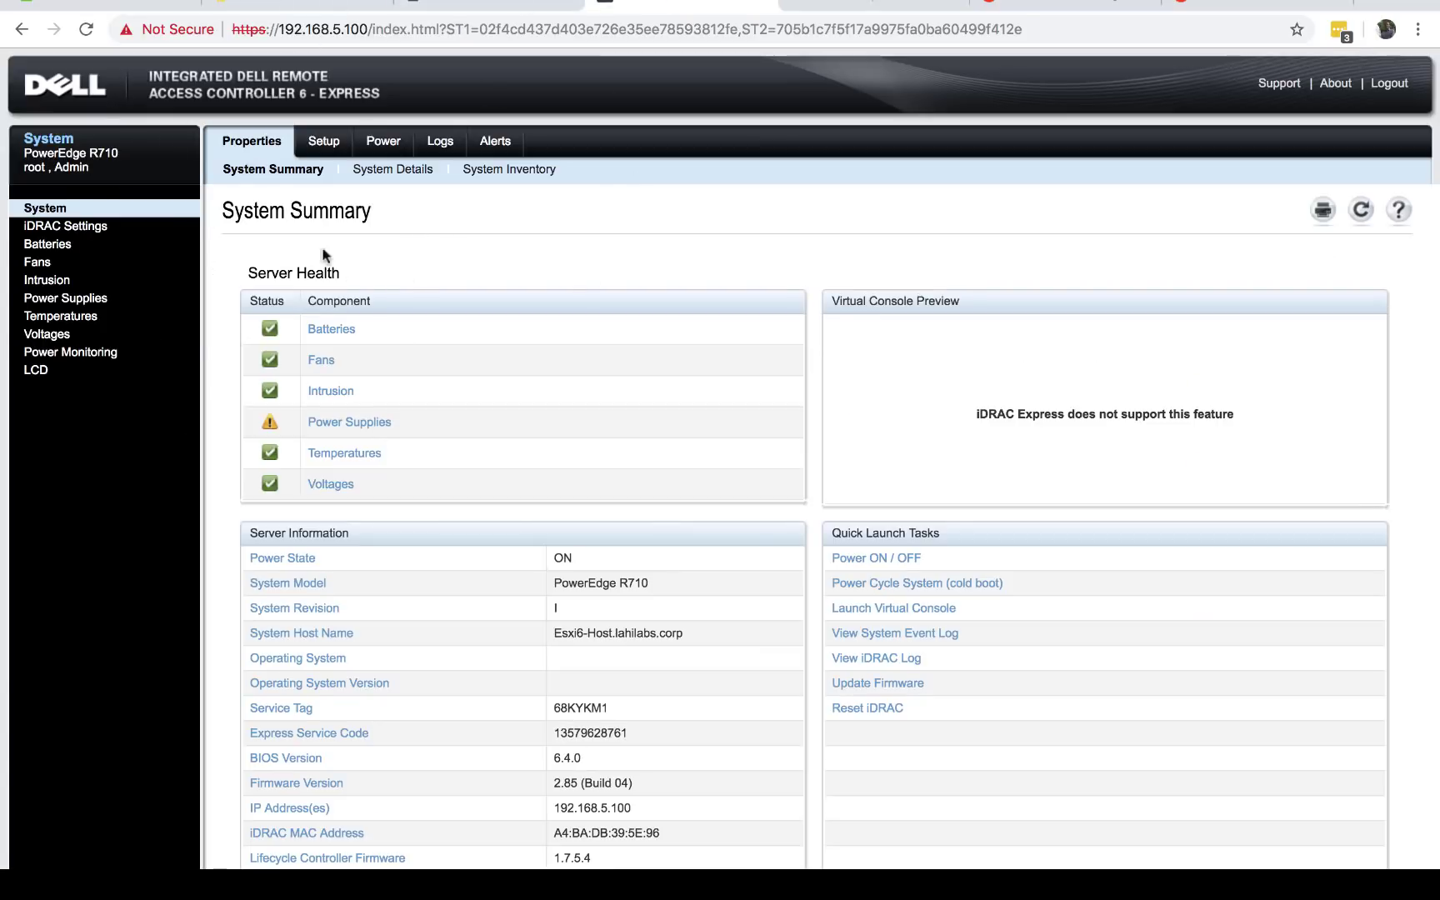
{"action": "left_click", "coordinate": [234, 4]}
{"action": "left_click", "coordinate": [681, 5]}
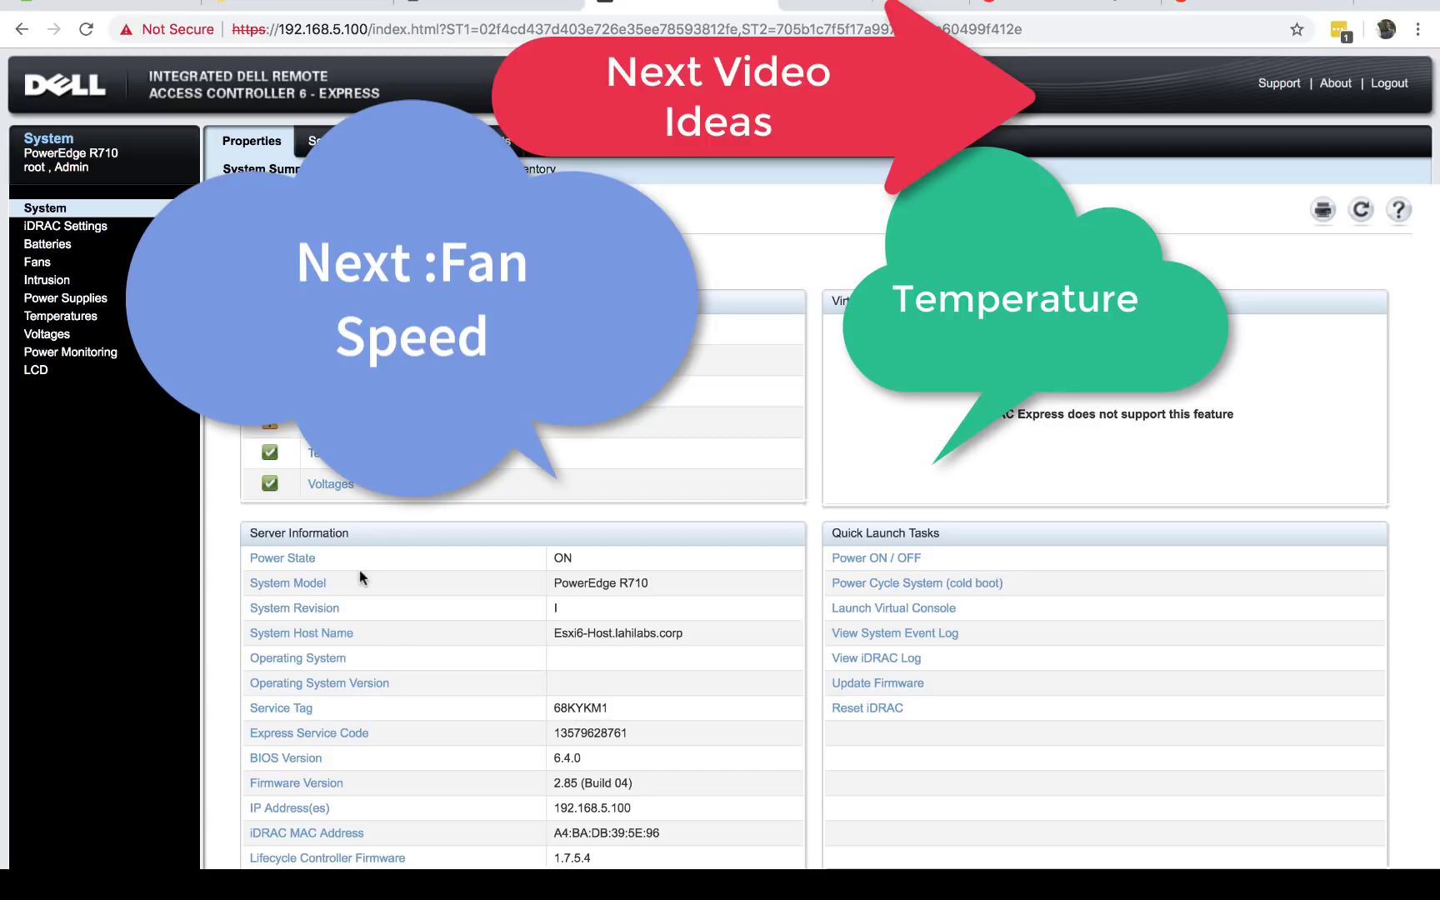
{"action": "left_click", "coordinate": [70, 322]}
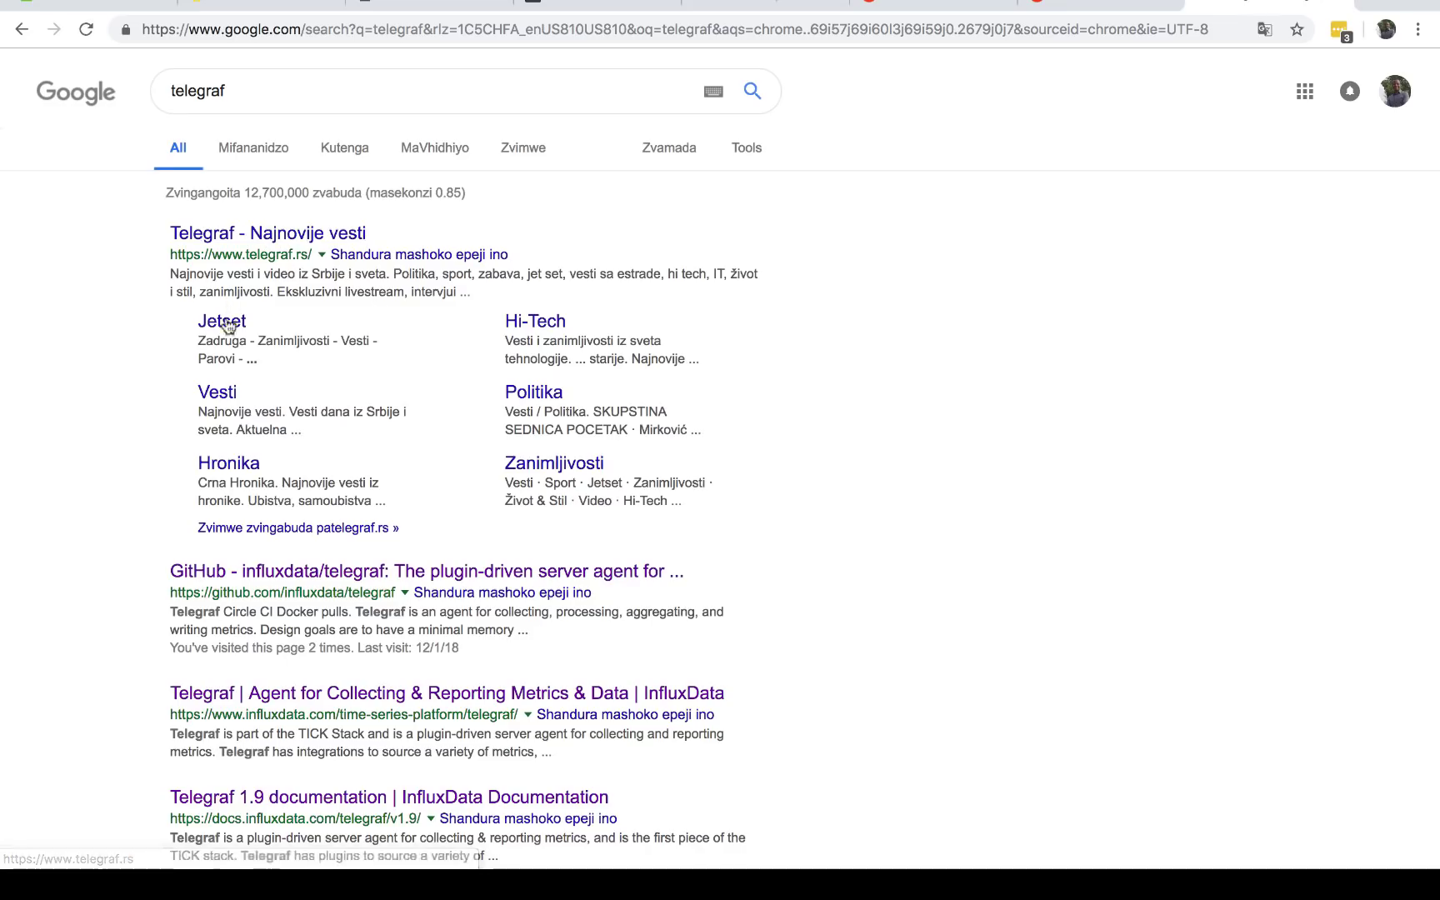
Step: Open the influxdata/telegraf GitHub repository and follow its README to the Telegraf 1.9 documentation
{"action": "left_click", "coordinate": [380, 573]}
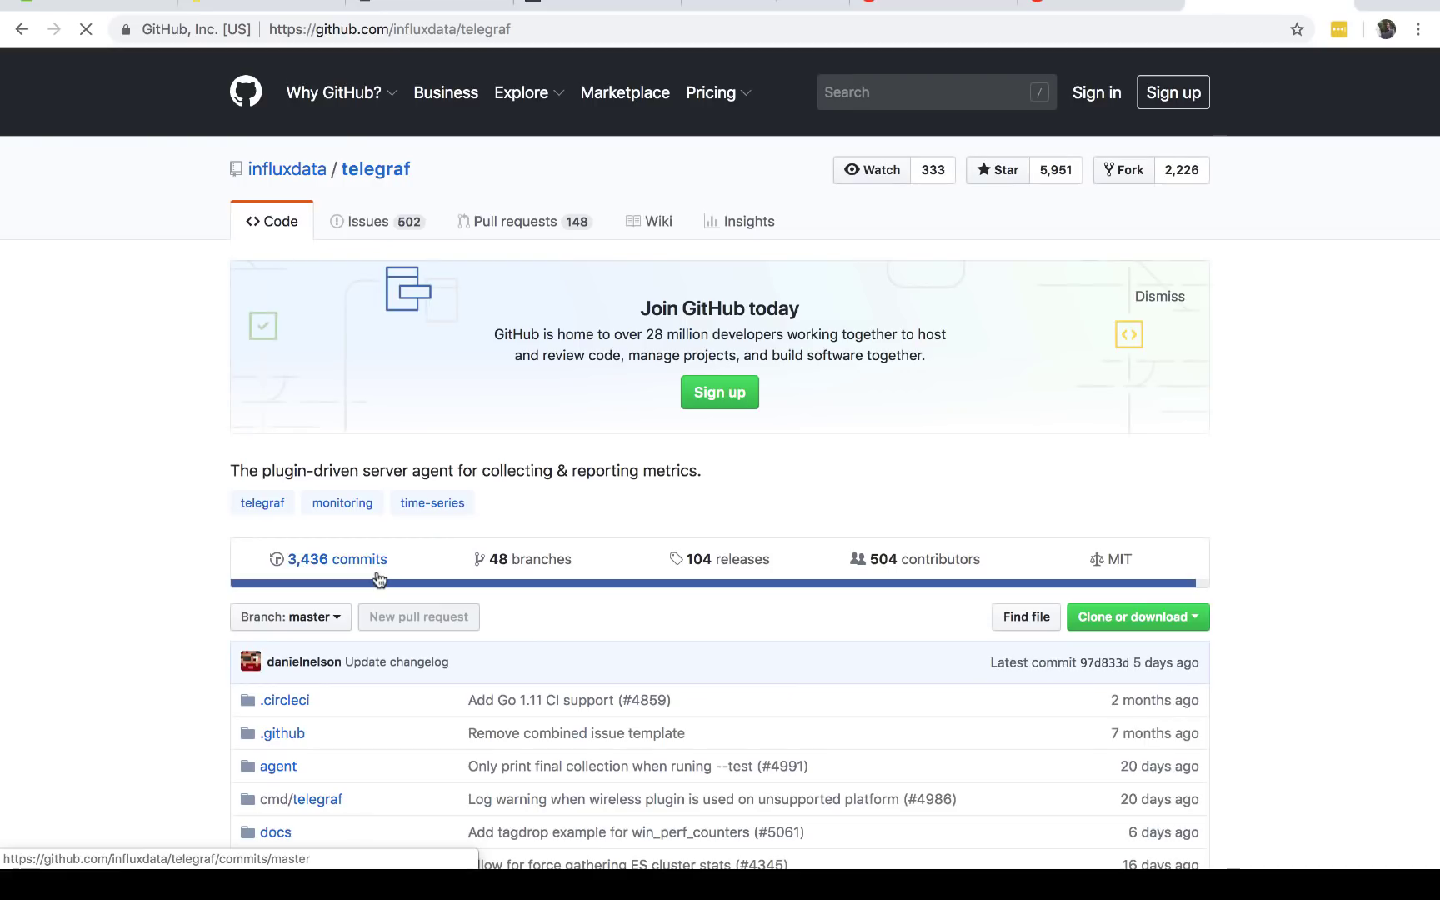
{"action": "scroll", "coordinate": [906, 572], "scroll_direction": "down", "scroll_amount": 10}
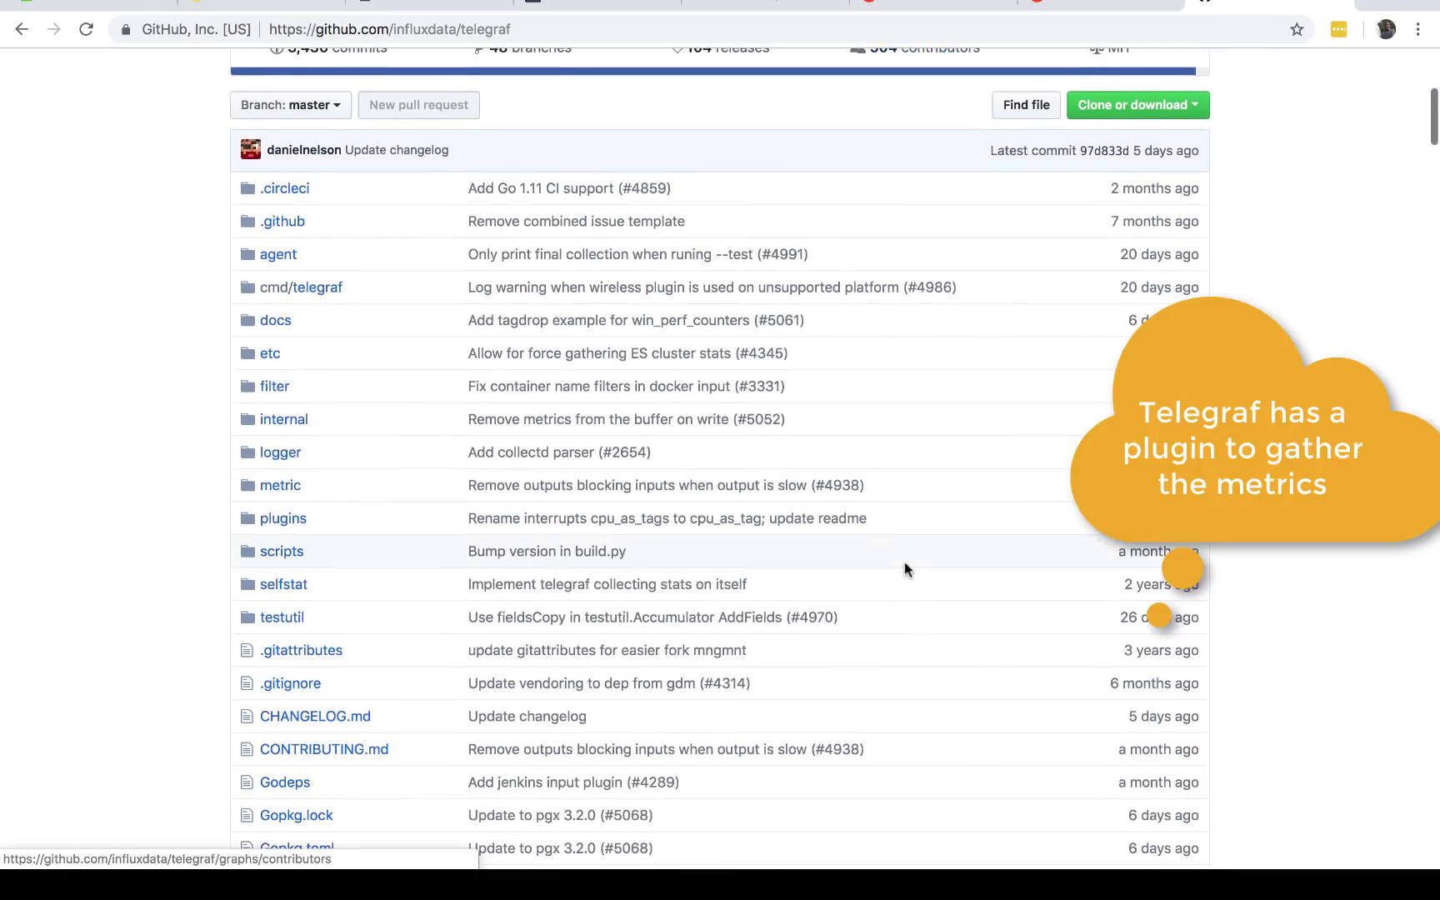
{"action": "scroll", "coordinate": [905, 569], "scroll_direction": "down", "scroll_amount": 10}
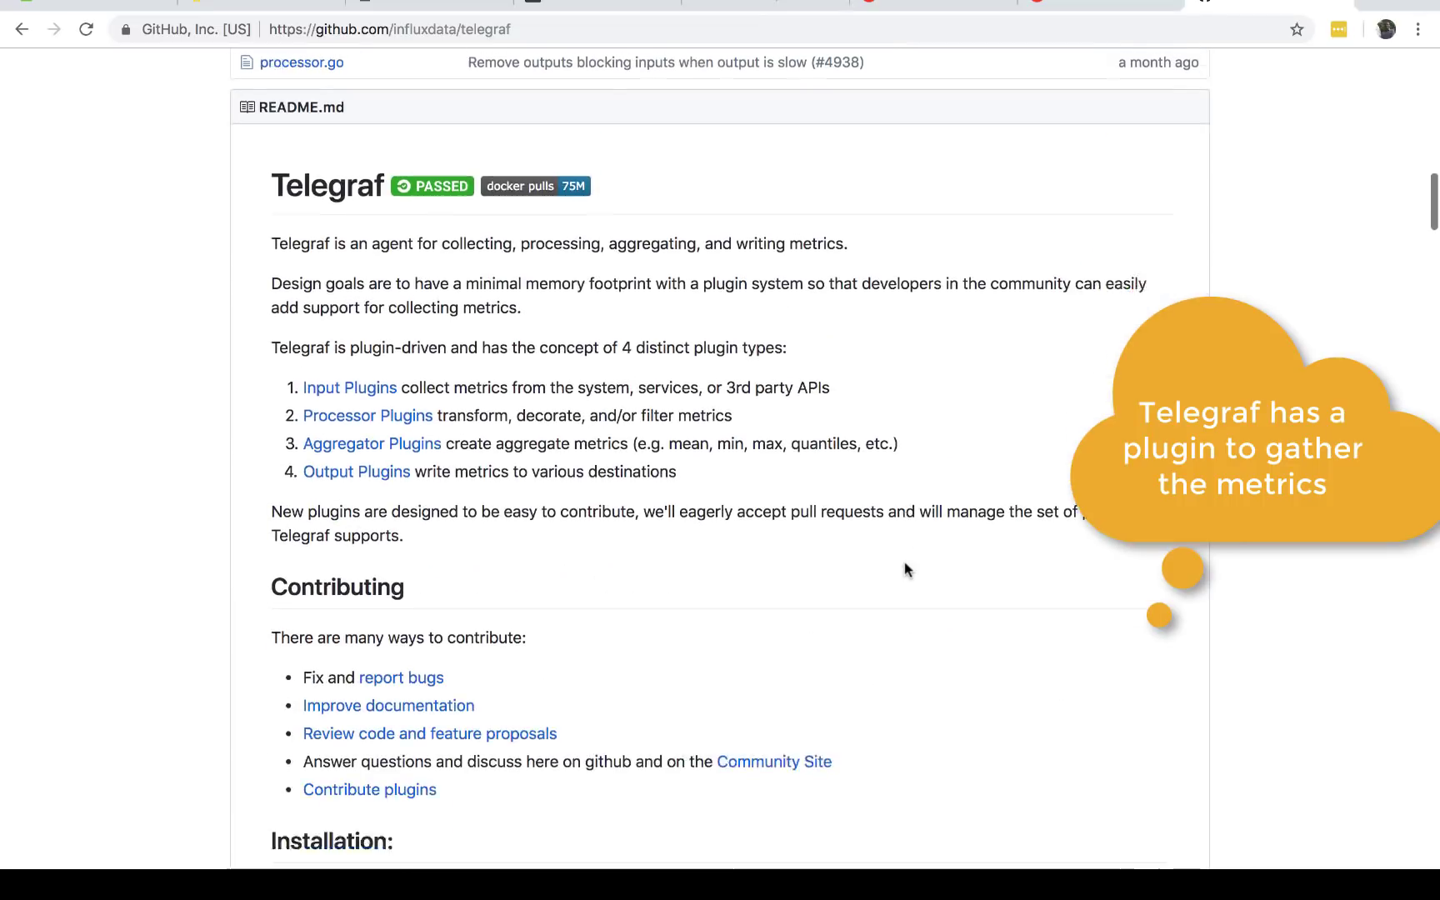
{"action": "scroll", "coordinate": [904, 567], "scroll_direction": "down", "scroll_amount": 10}
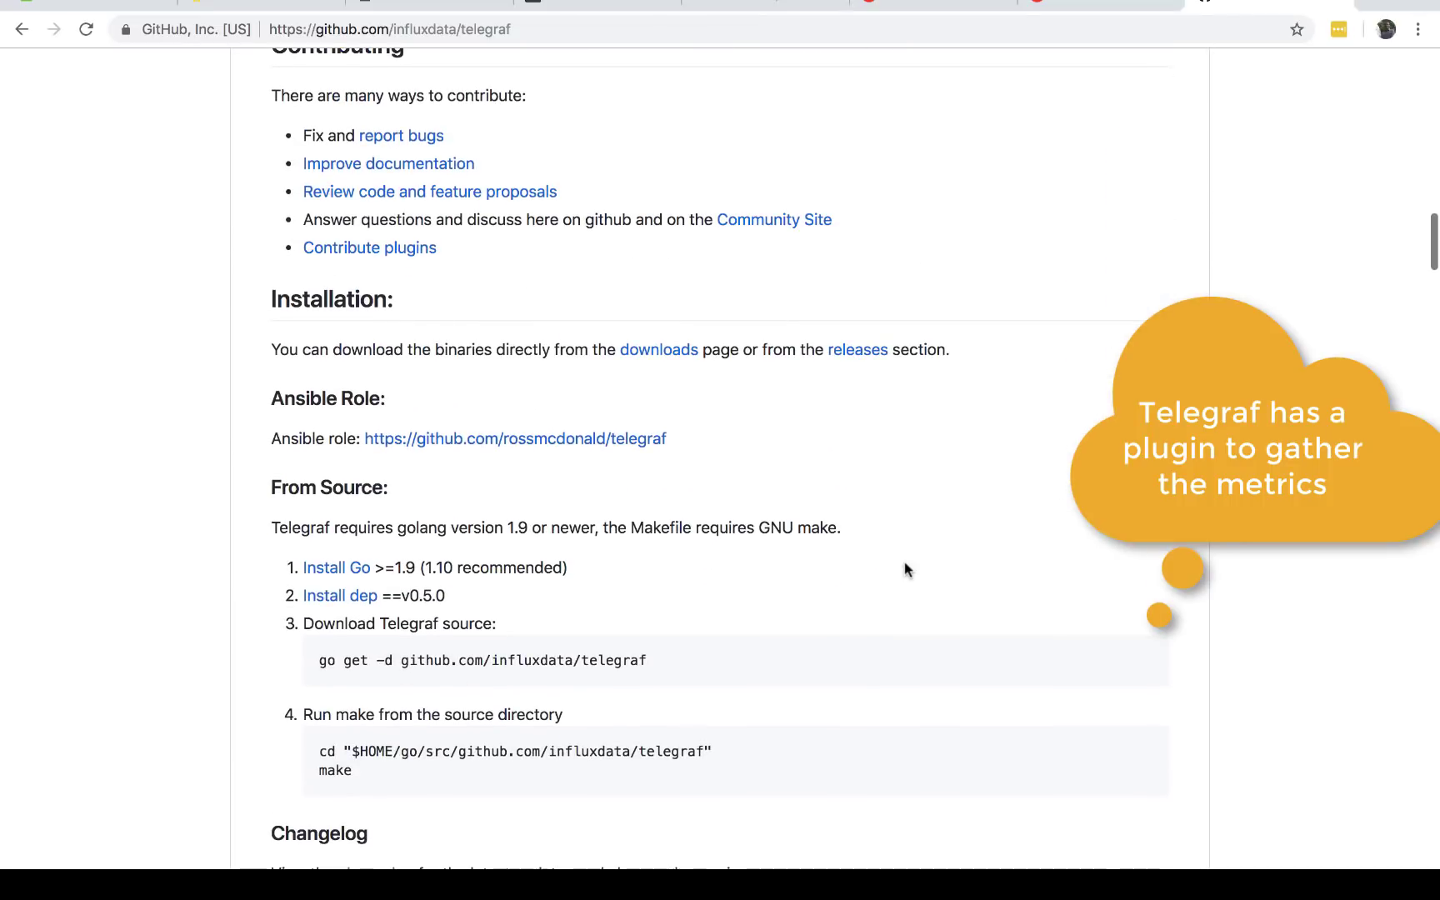
{"action": "scroll", "coordinate": [904, 567], "scroll_direction": "down", "scroll_amount": 9}
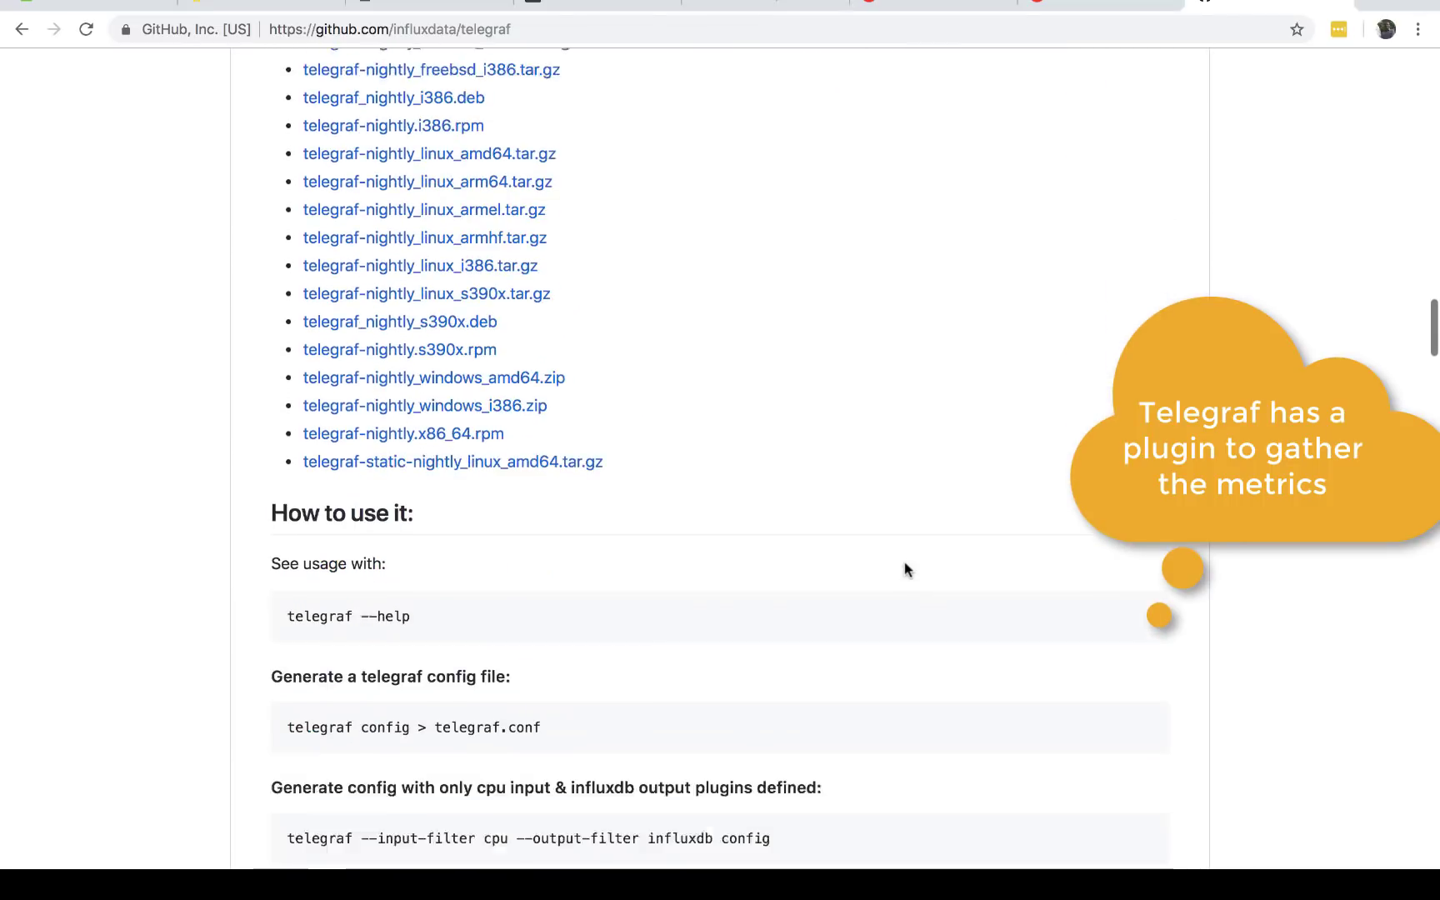
{"action": "scroll", "coordinate": [904, 561], "scroll_direction": "down", "scroll_amount": 7}
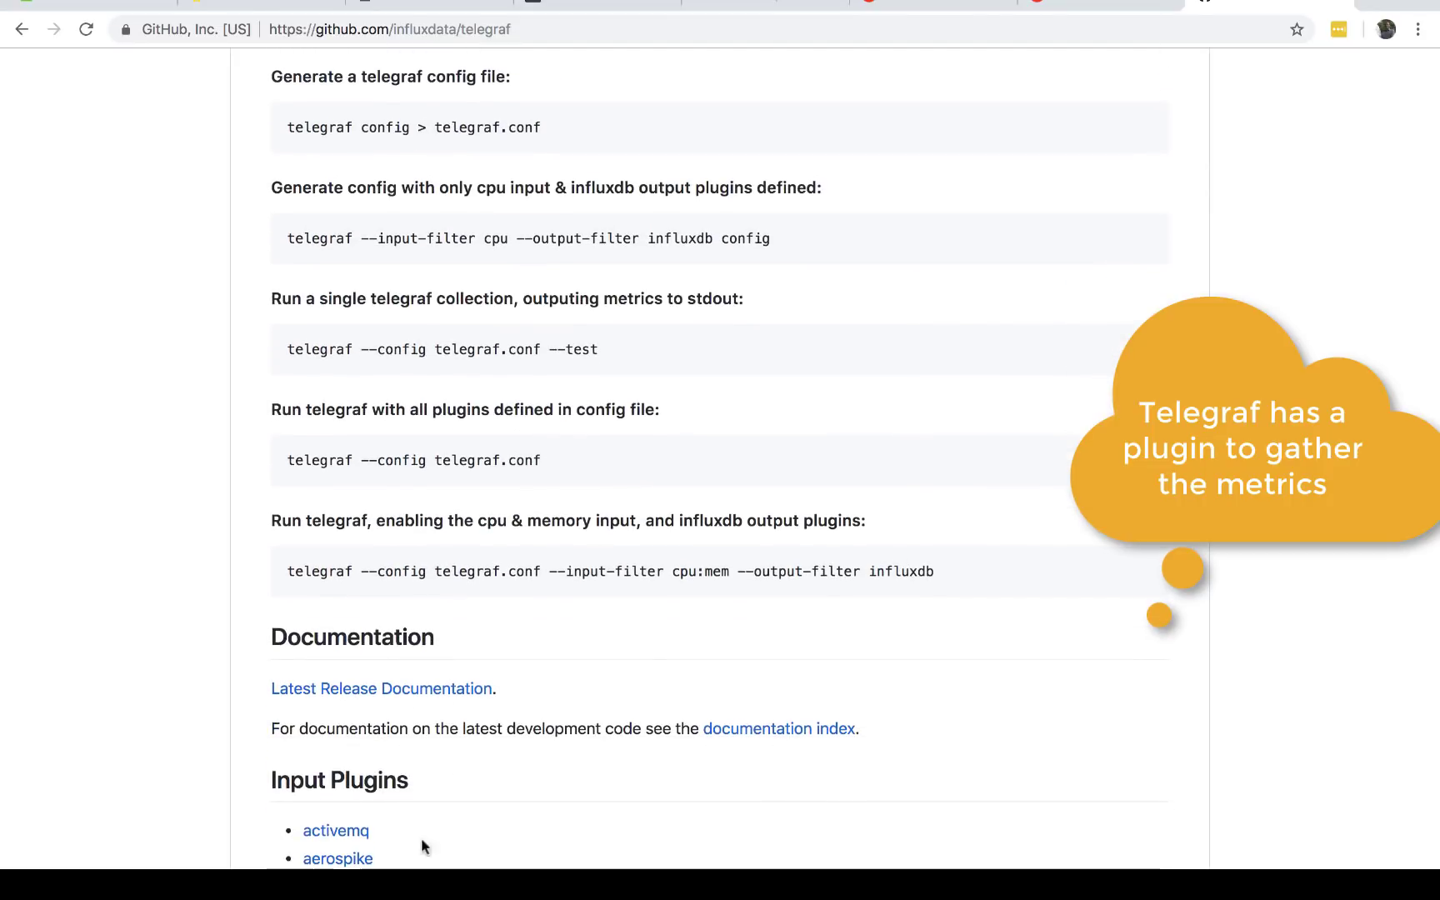
{"action": "left_click", "coordinate": [389, 690]}
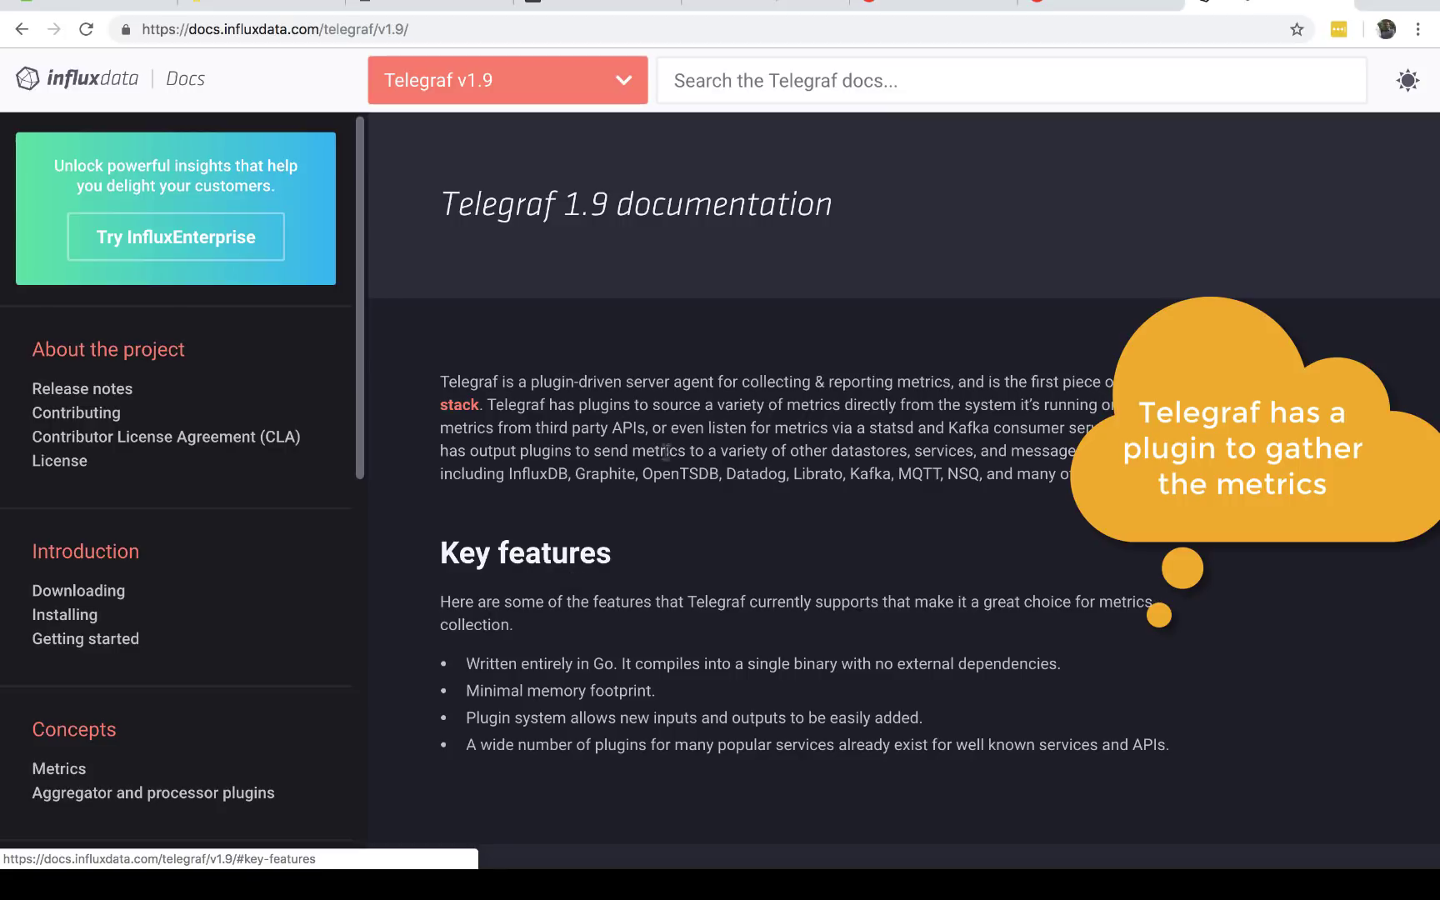
Step: Check iDRAC's Power Monitoring consumption reading of 149W, then go back to the Grafana power dashboard
{"action": "left_click", "coordinate": [598, 4]}
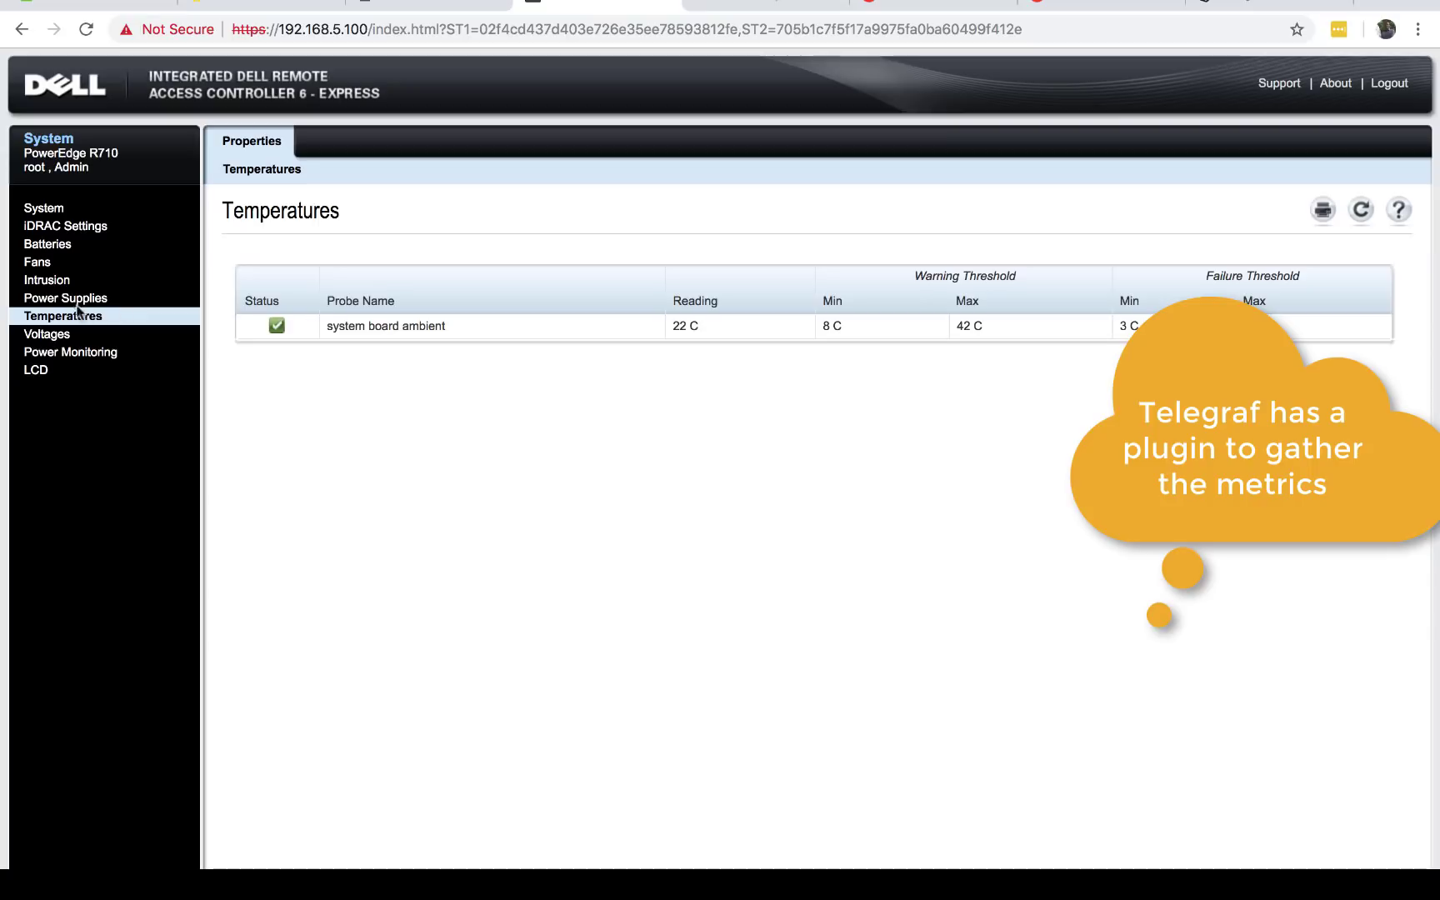
{"action": "left_click", "coordinate": [50, 210]}
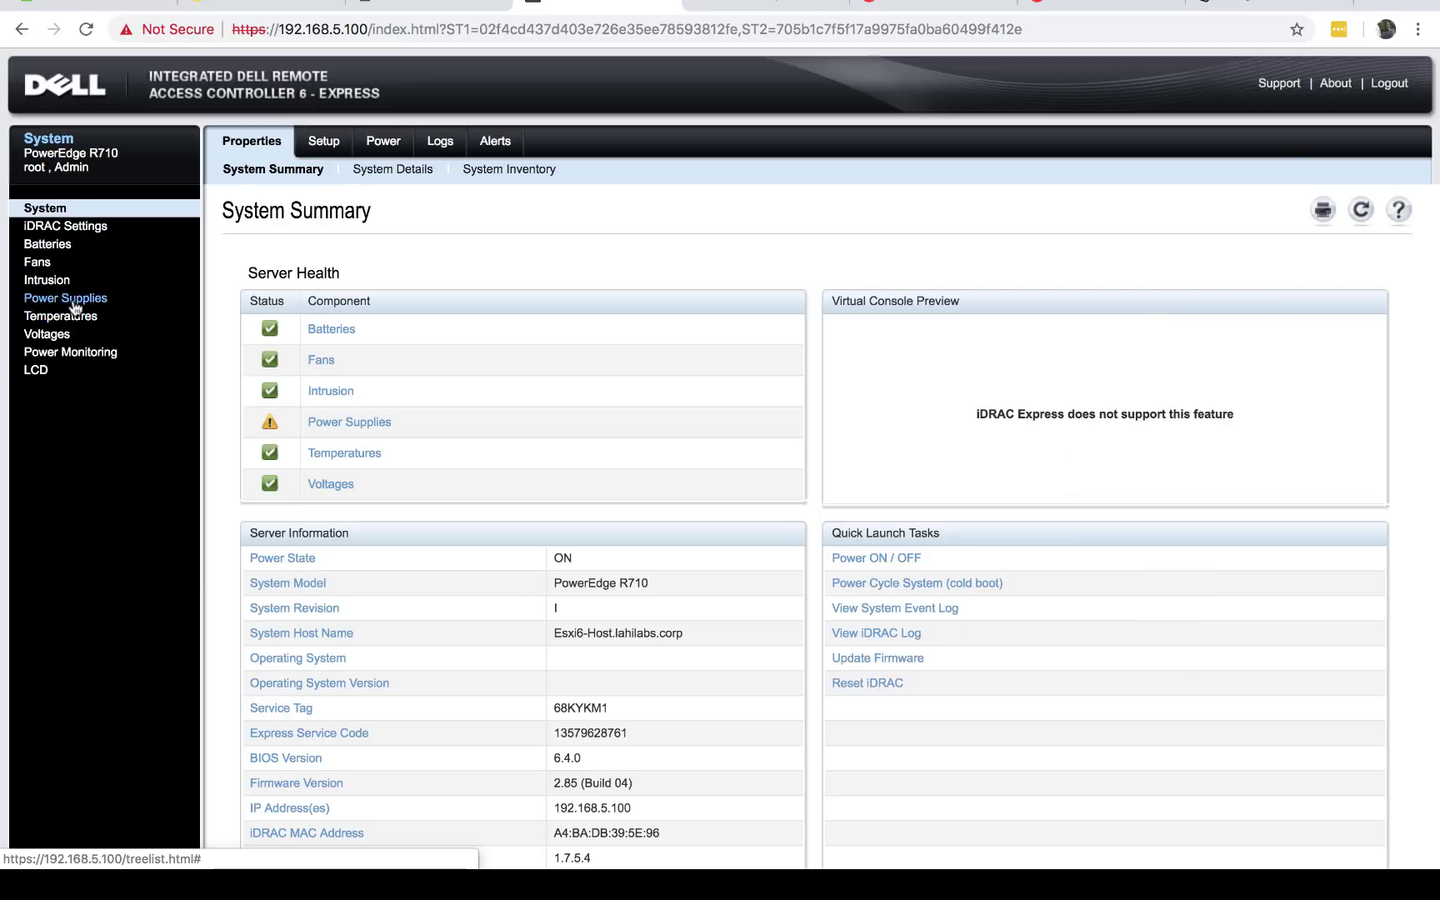
{"action": "left_click", "coordinate": [55, 357]}
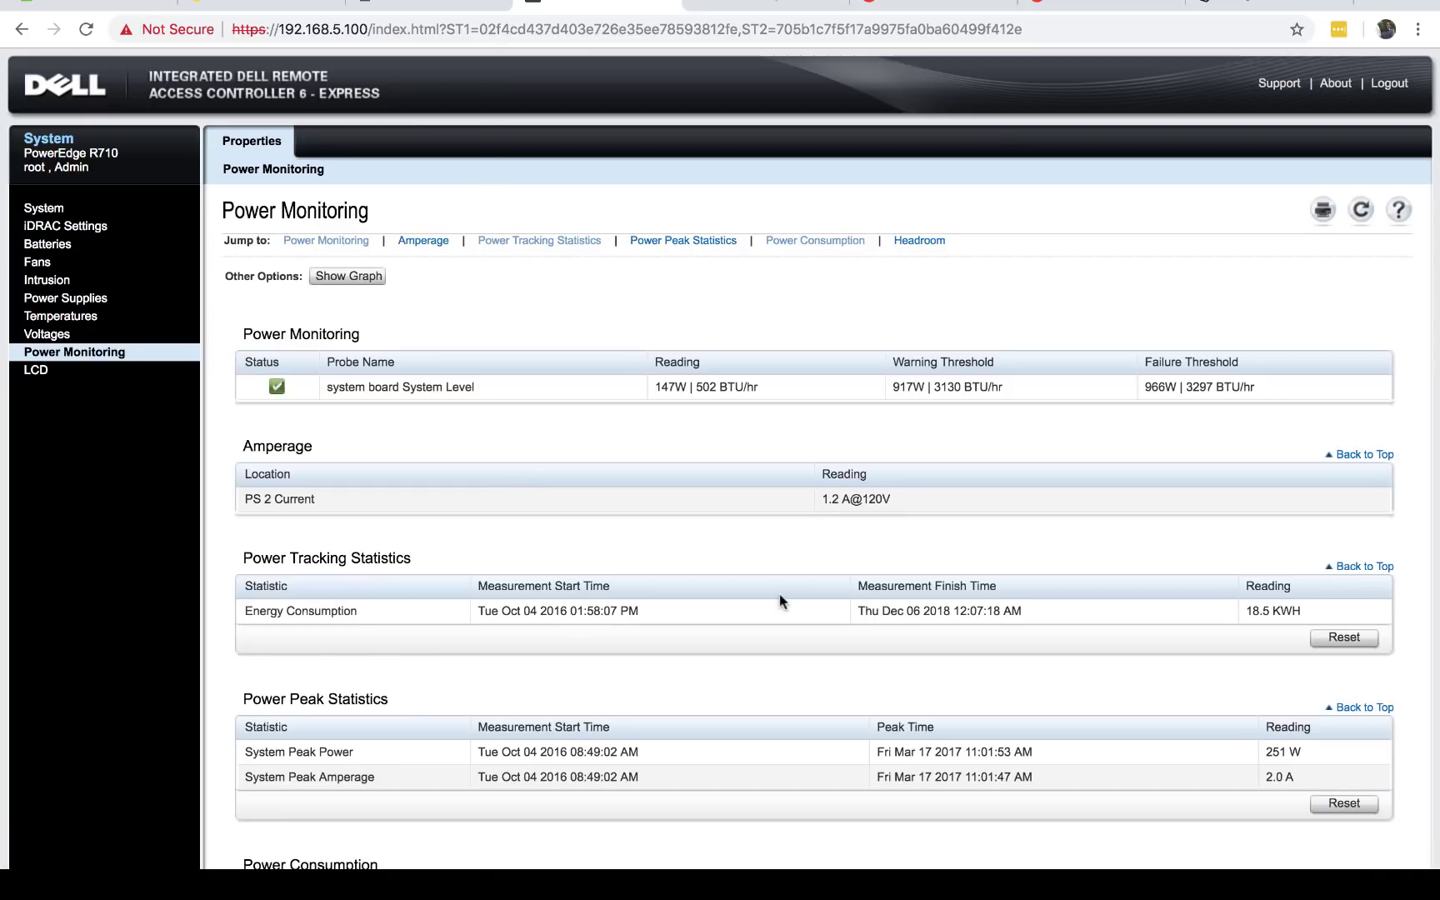
{"action": "scroll", "coordinate": [733, 742], "scroll_direction": "down", "scroll_amount": 5}
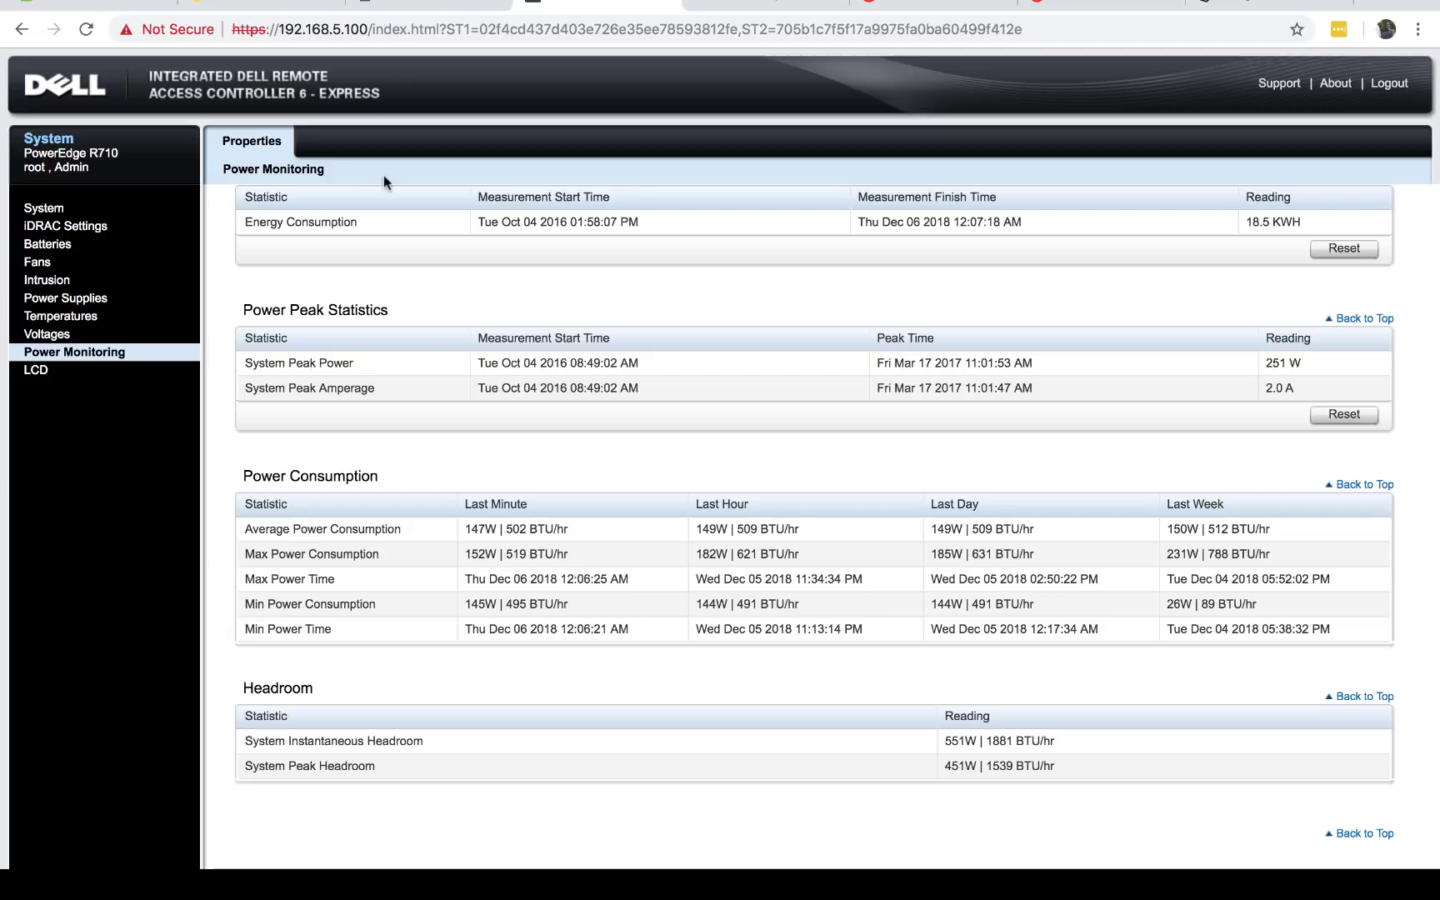
{"action": "left_click", "coordinate": [248, 3]}
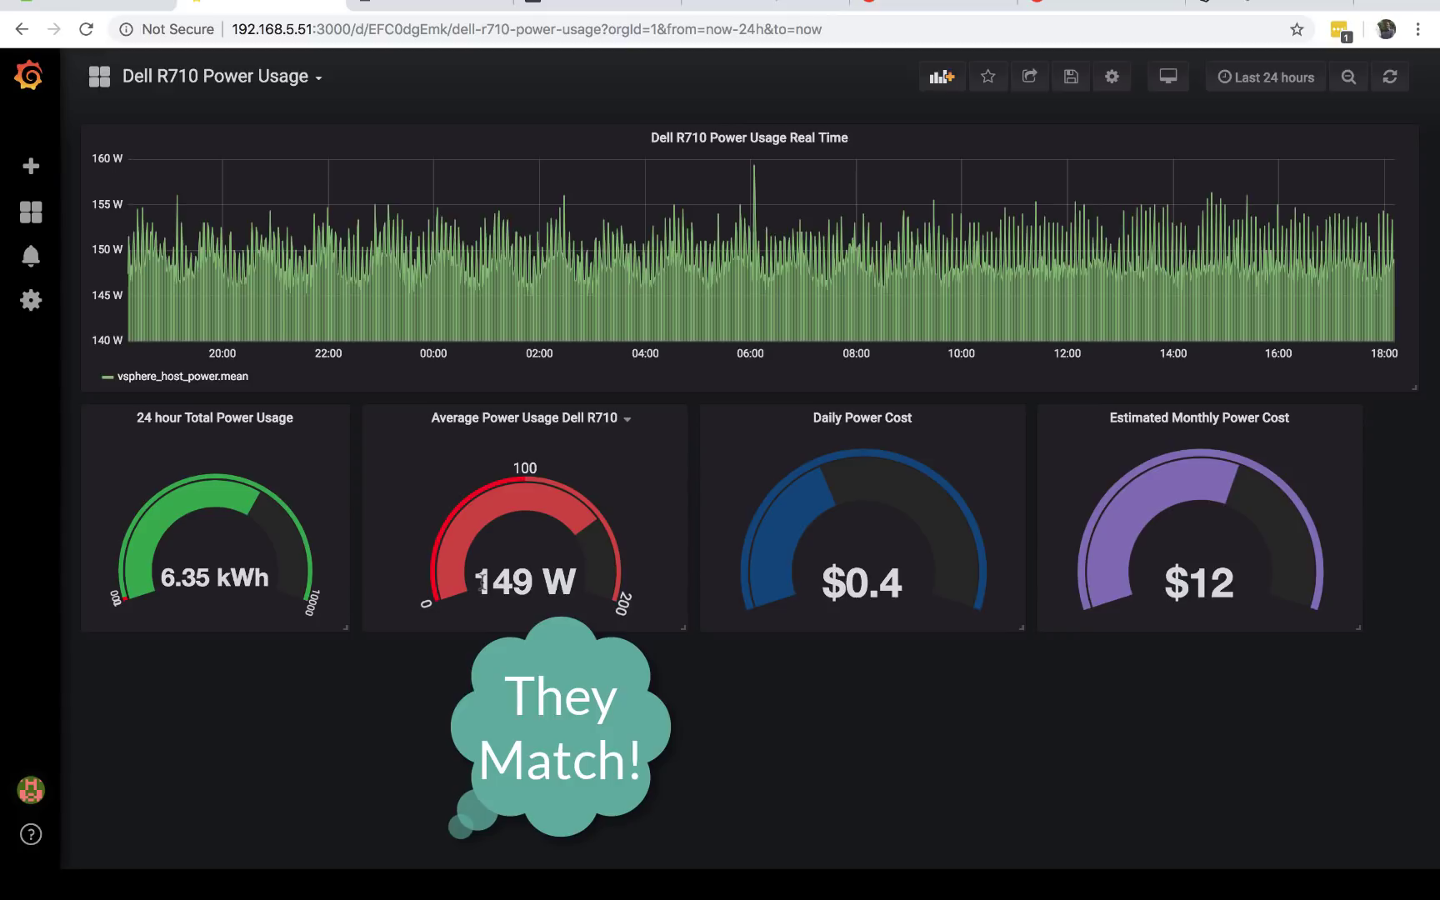
Step: Glance at the Telegraf 1.9 docs, then return to the Grafana Dell R710 power dashboard
{"action": "left_click", "coordinate": [1271, 8]}
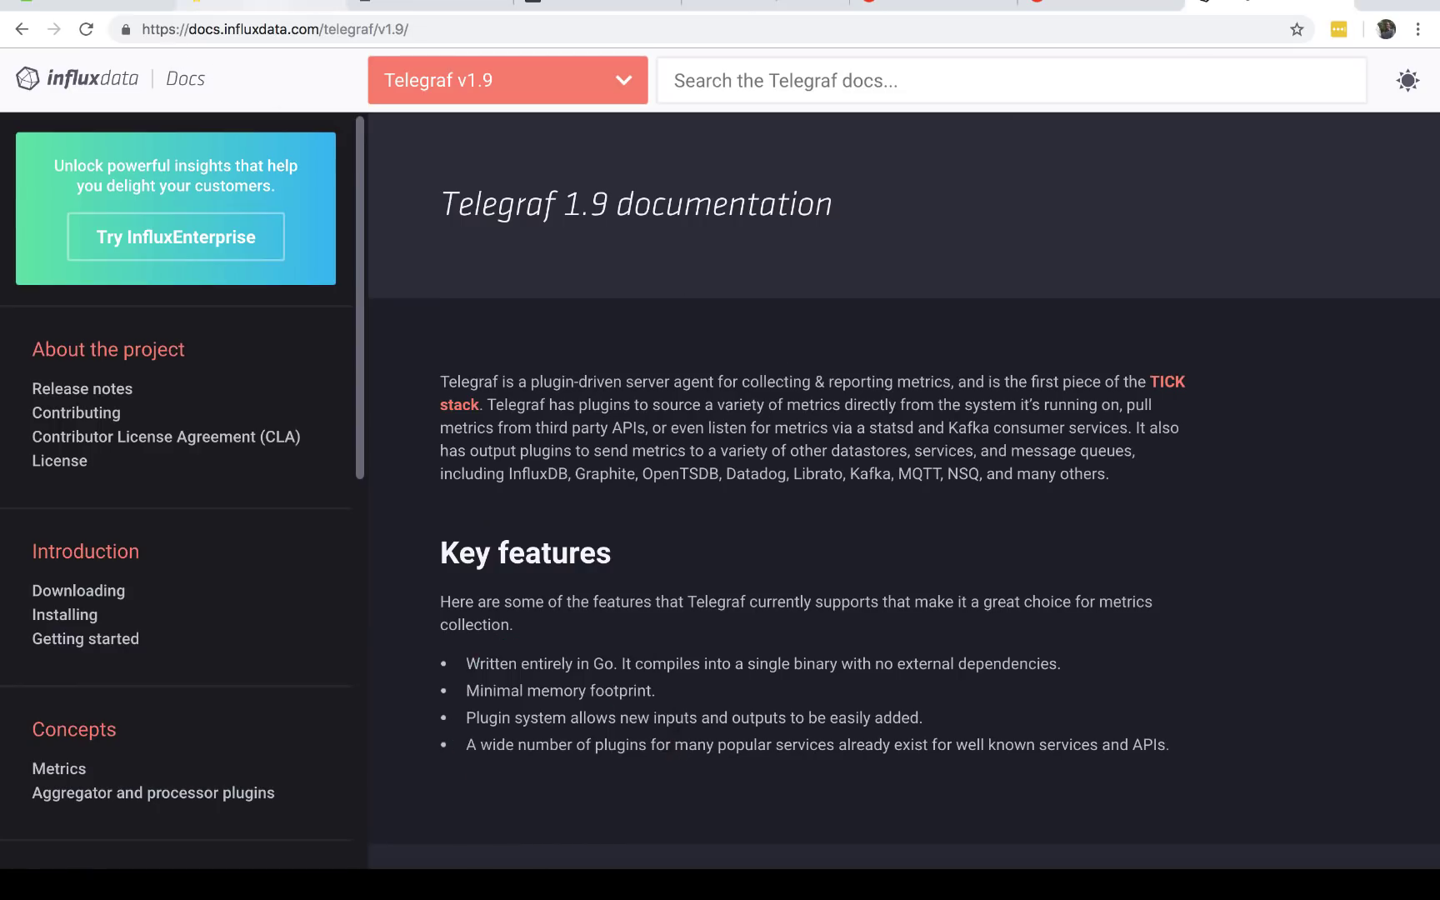
{"action": "left_click", "coordinate": [268, 2]}
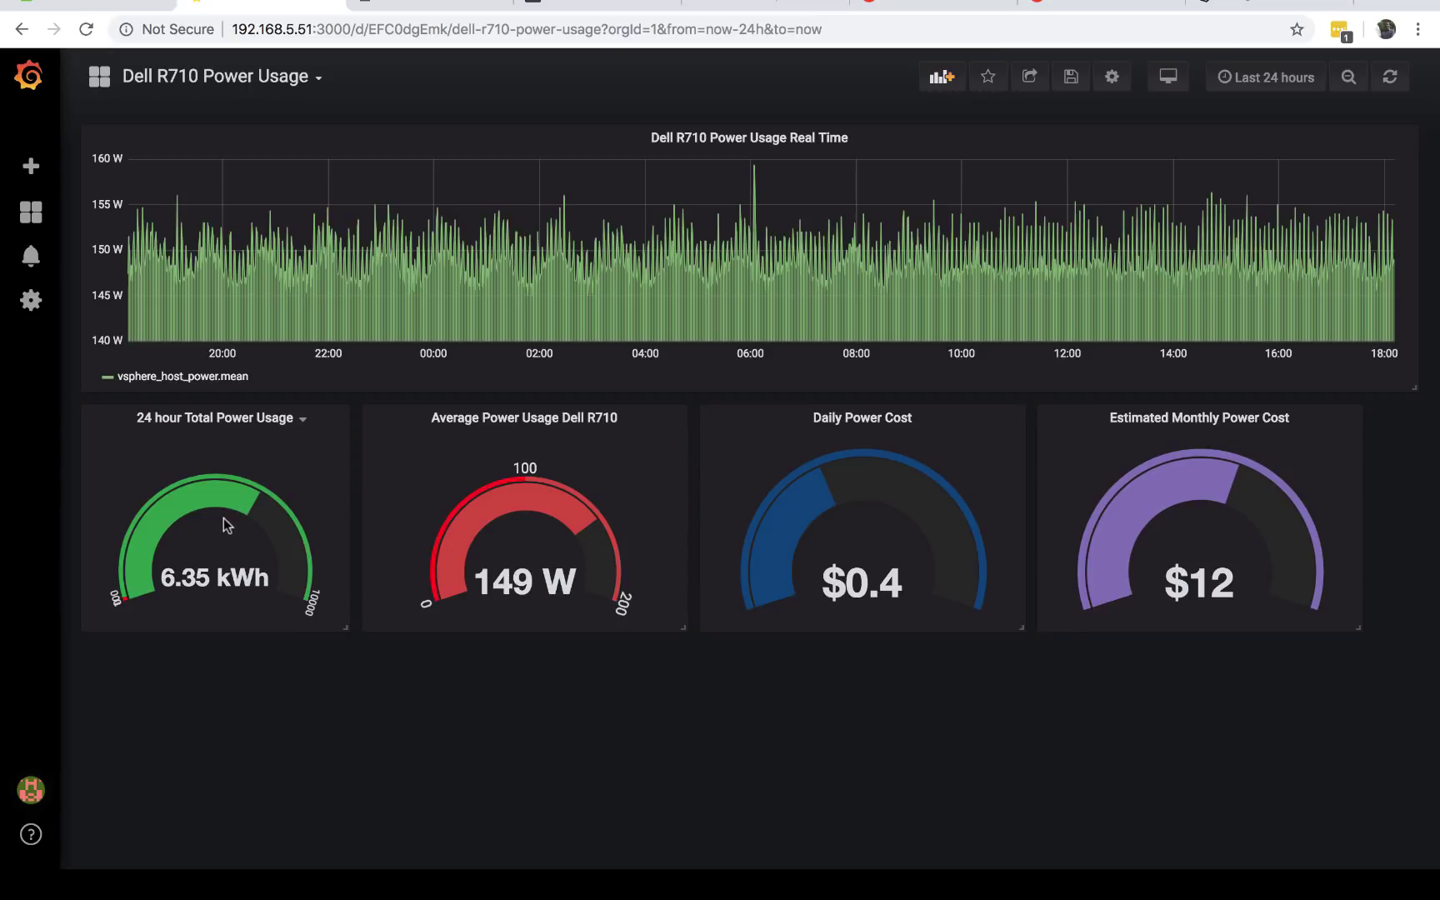
Step: Create a new dashboard with a Singlestat panel and open that panel in the editor
{"action": "left_click", "coordinate": [35, 216]}
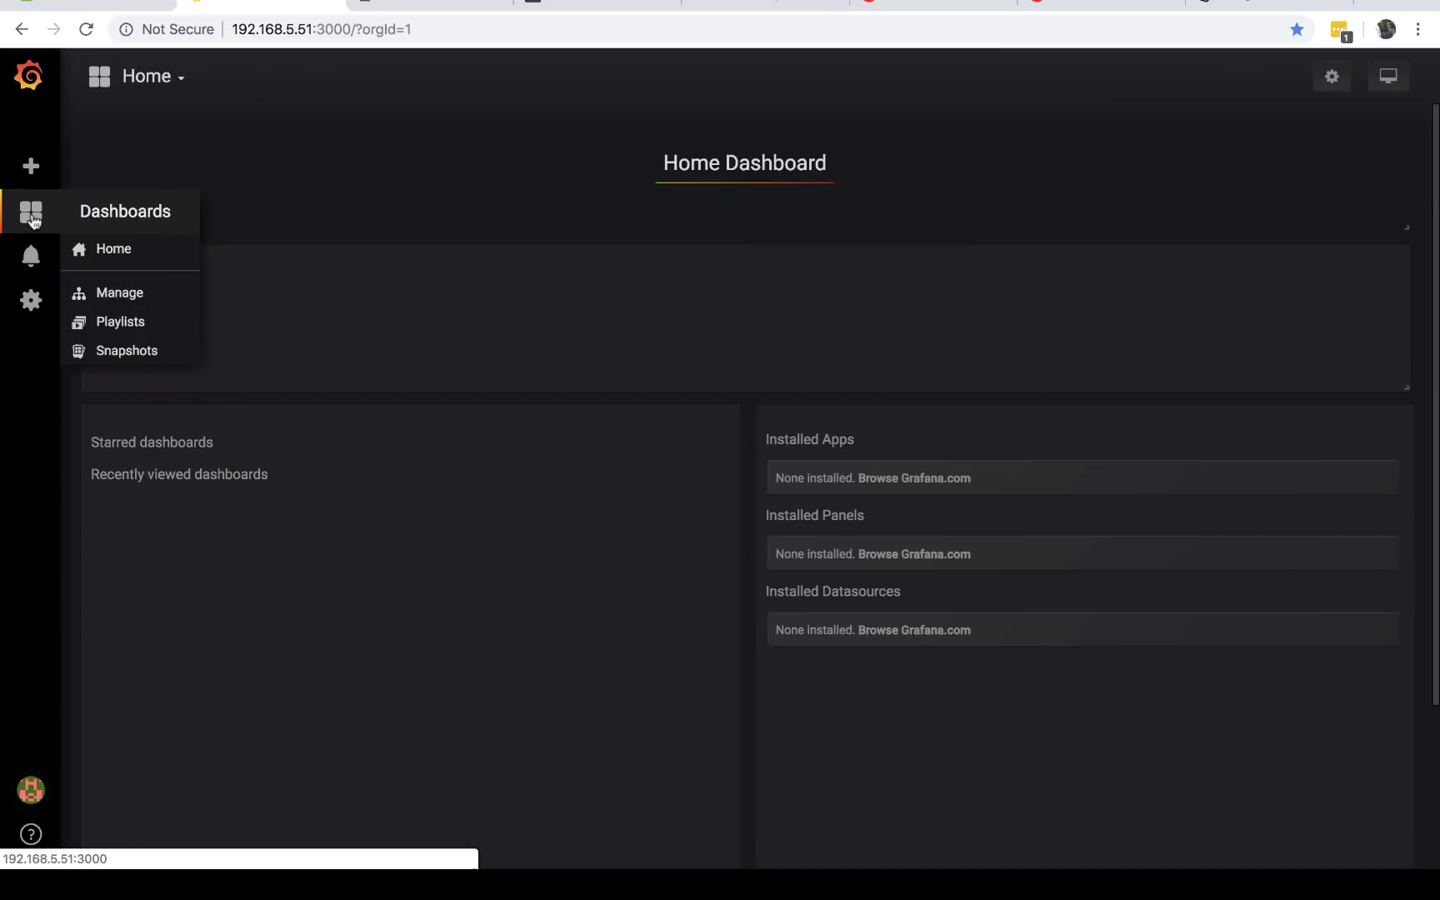
{"action": "mouse_move", "coordinate": [36, 180]}
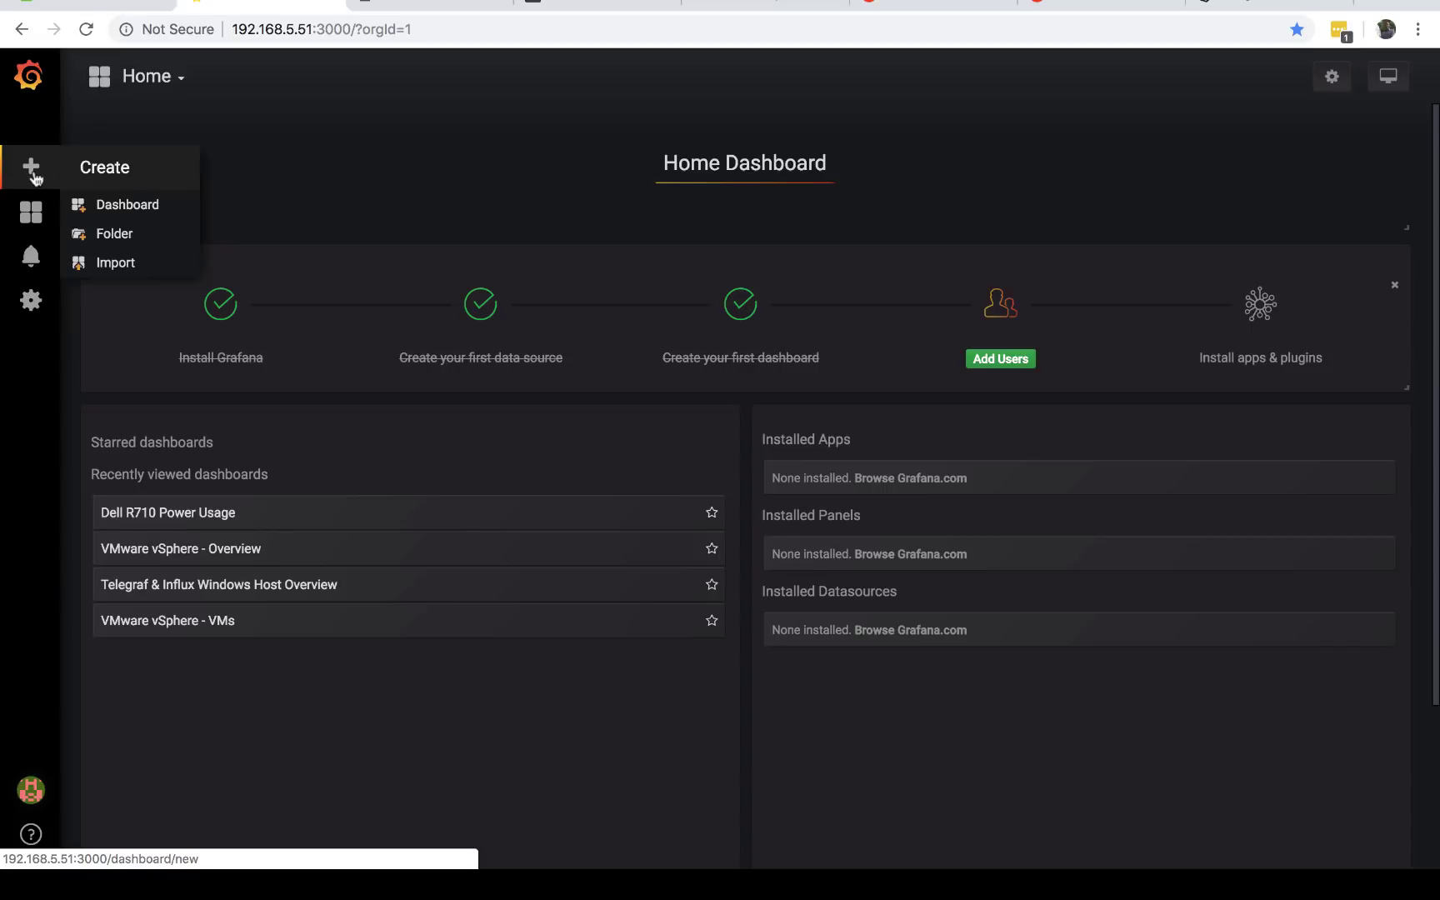
{"action": "left_click", "coordinate": [123, 213]}
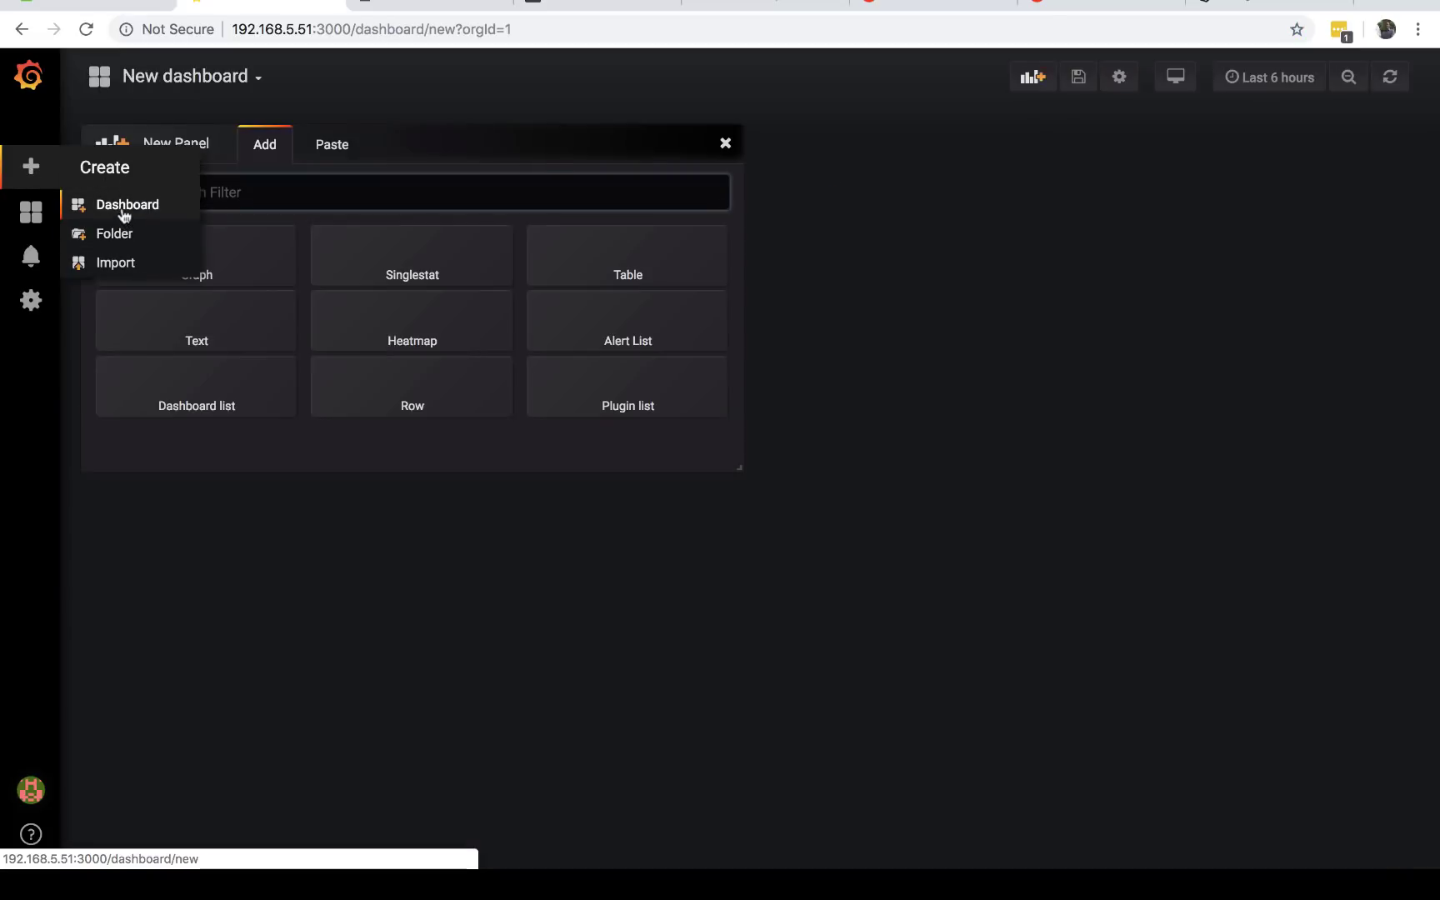
{"action": "left_click", "coordinate": [406, 254]}
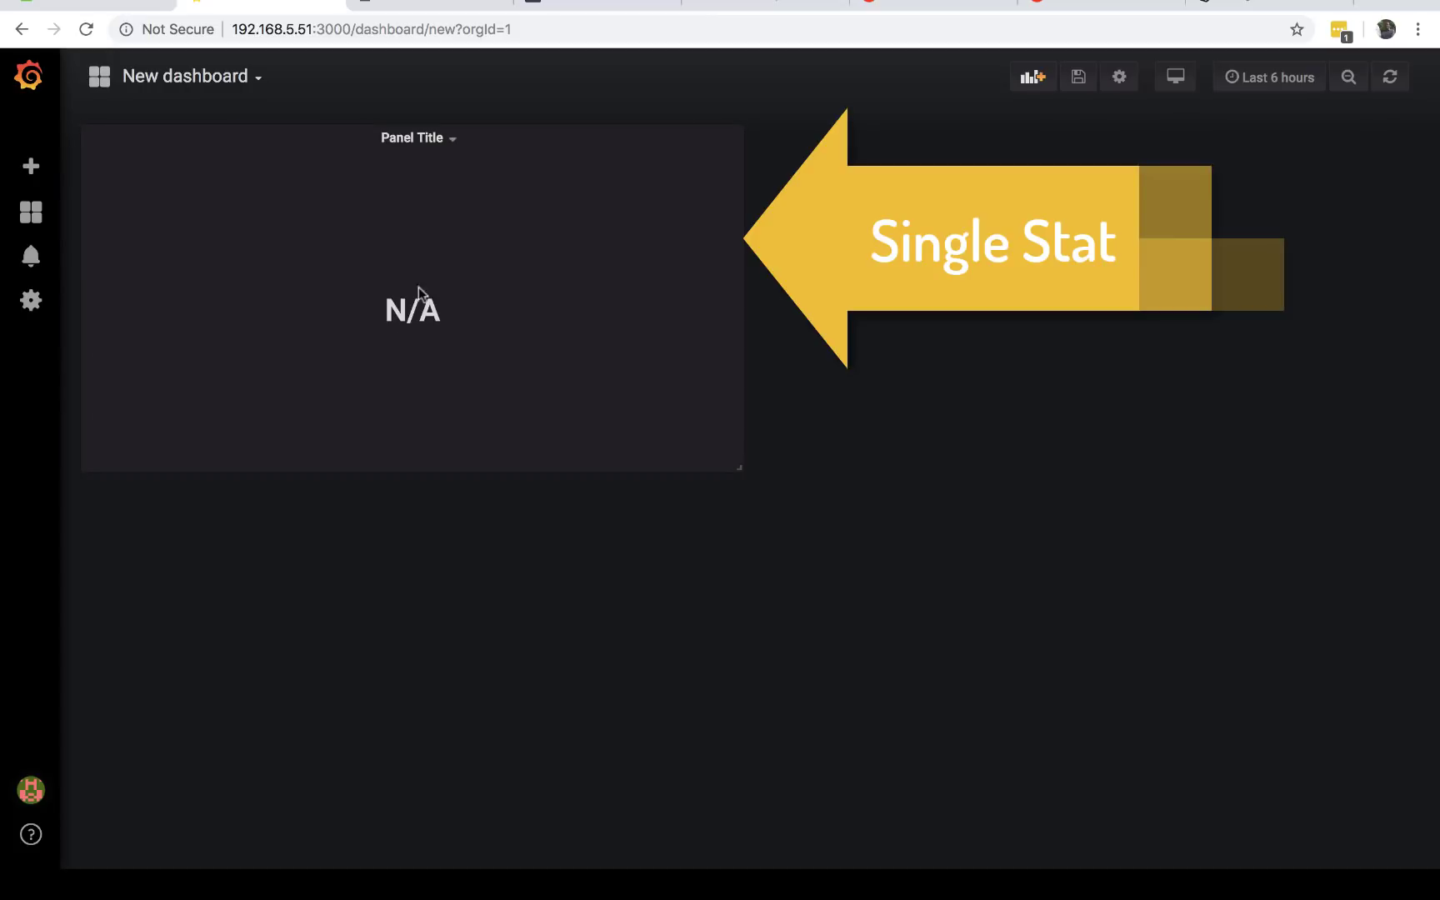
{"action": "left_click", "coordinate": [450, 143]}
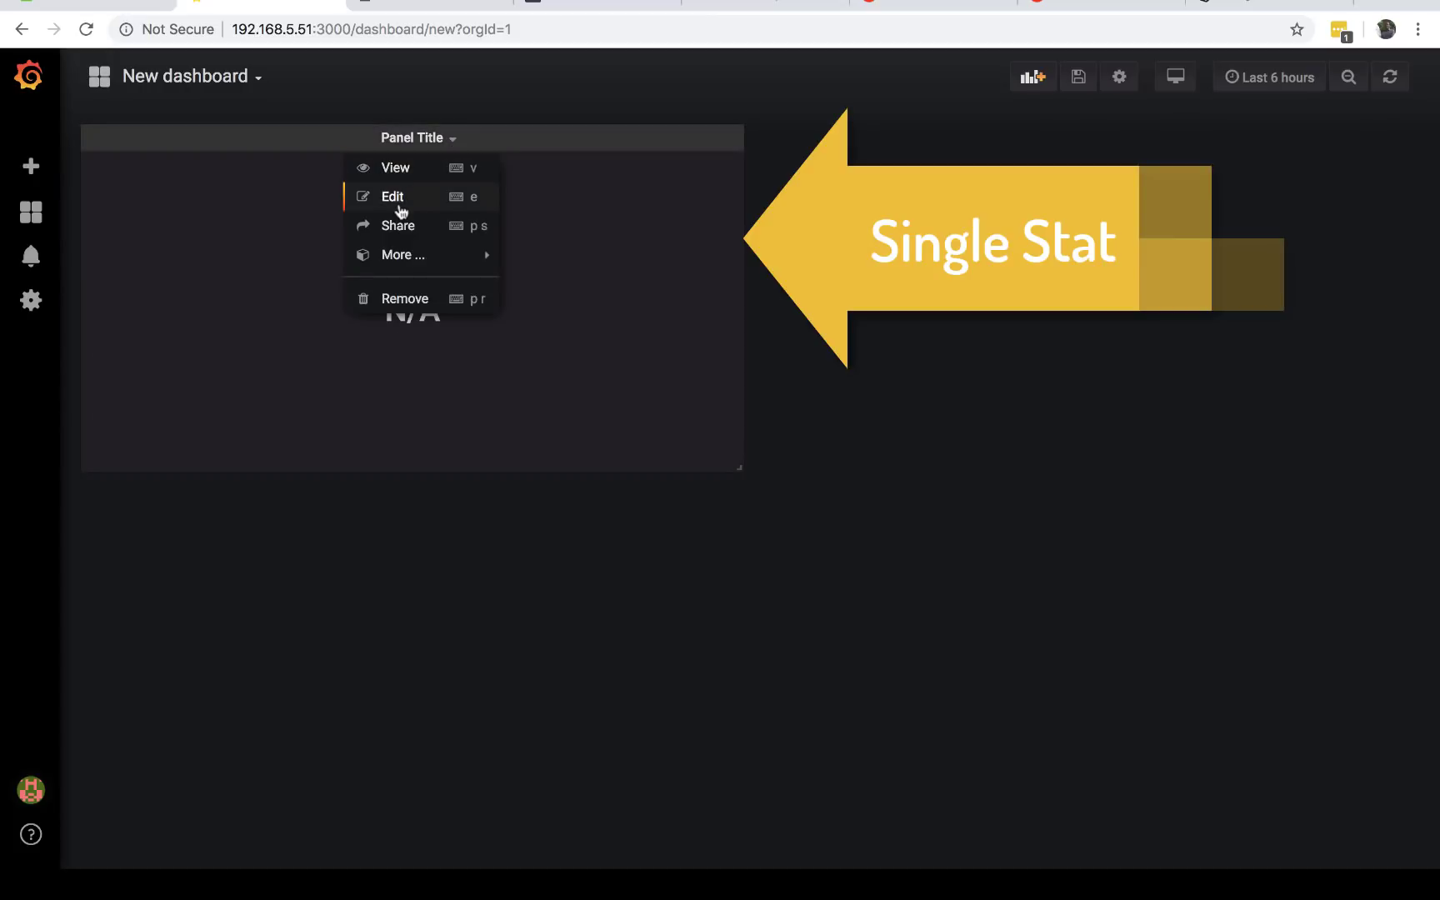
{"action": "left_click", "coordinate": [398, 198]}
{"action": "scroll", "coordinate": [428, 500], "scroll_direction": "down", "scroll_amount": 2}
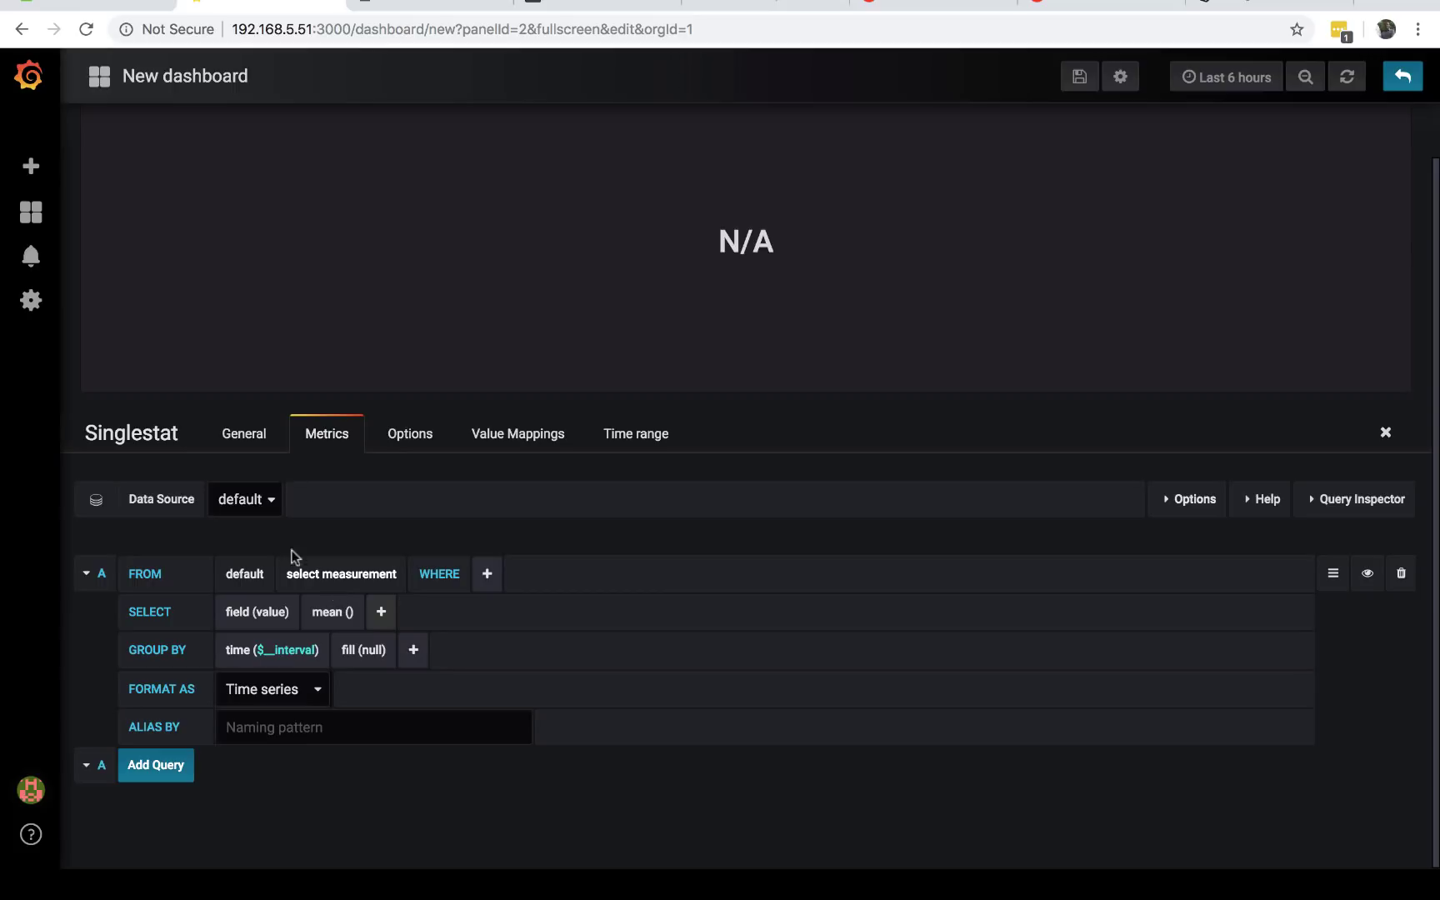
Step: Set the query's FROM measurement to vsphere_host_power
{"action": "left_click", "coordinate": [360, 583]}
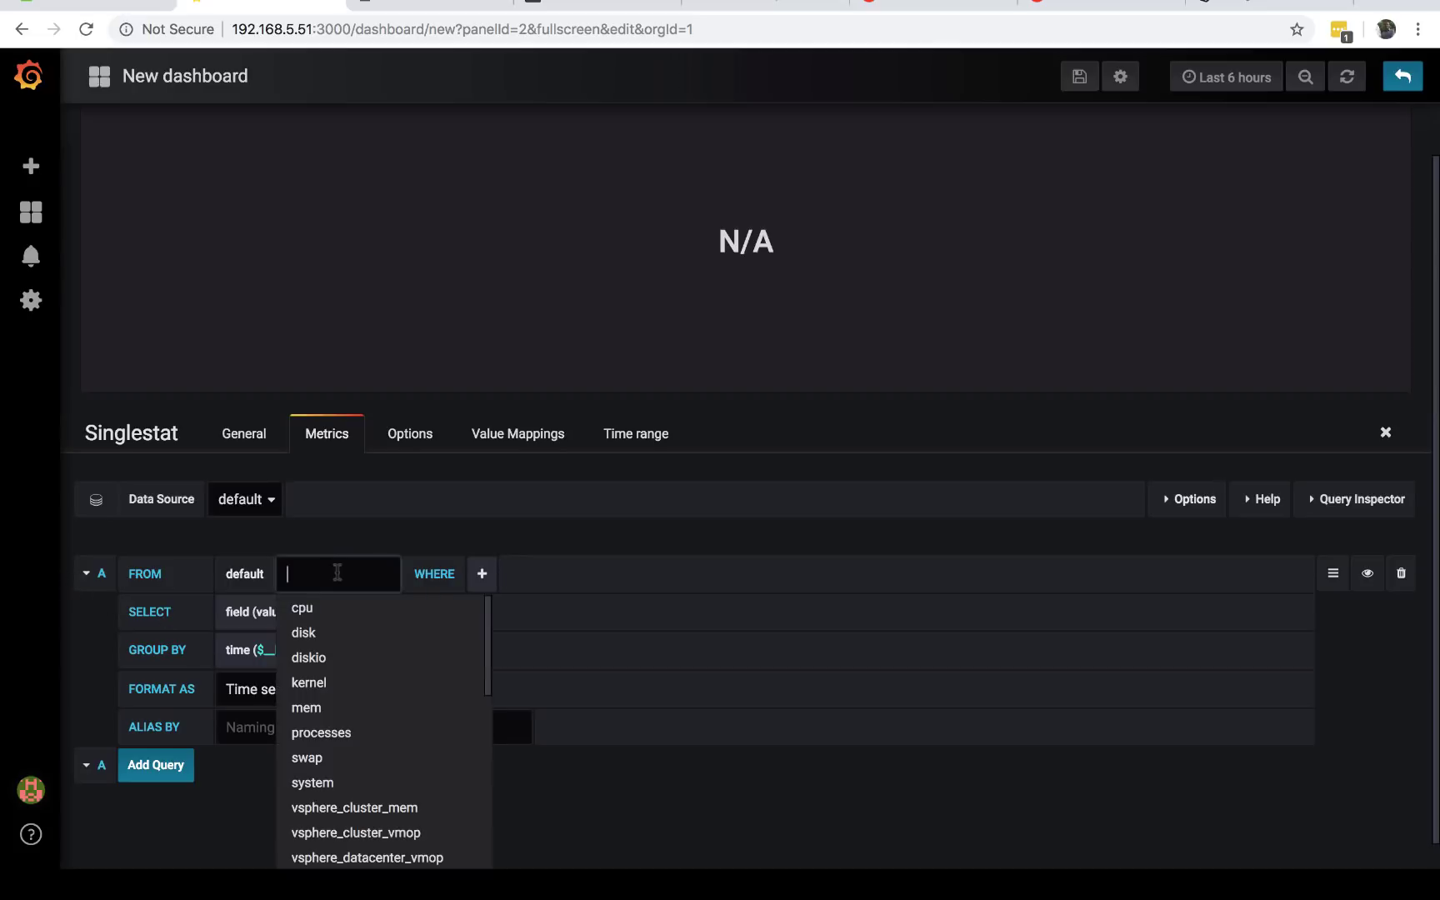
{"action": "scroll", "coordinate": [360, 708], "scroll_direction": "down", "scroll_amount": 2}
{"action": "scroll", "coordinate": [360, 709], "scroll_direction": "down", "scroll_amount": 5}
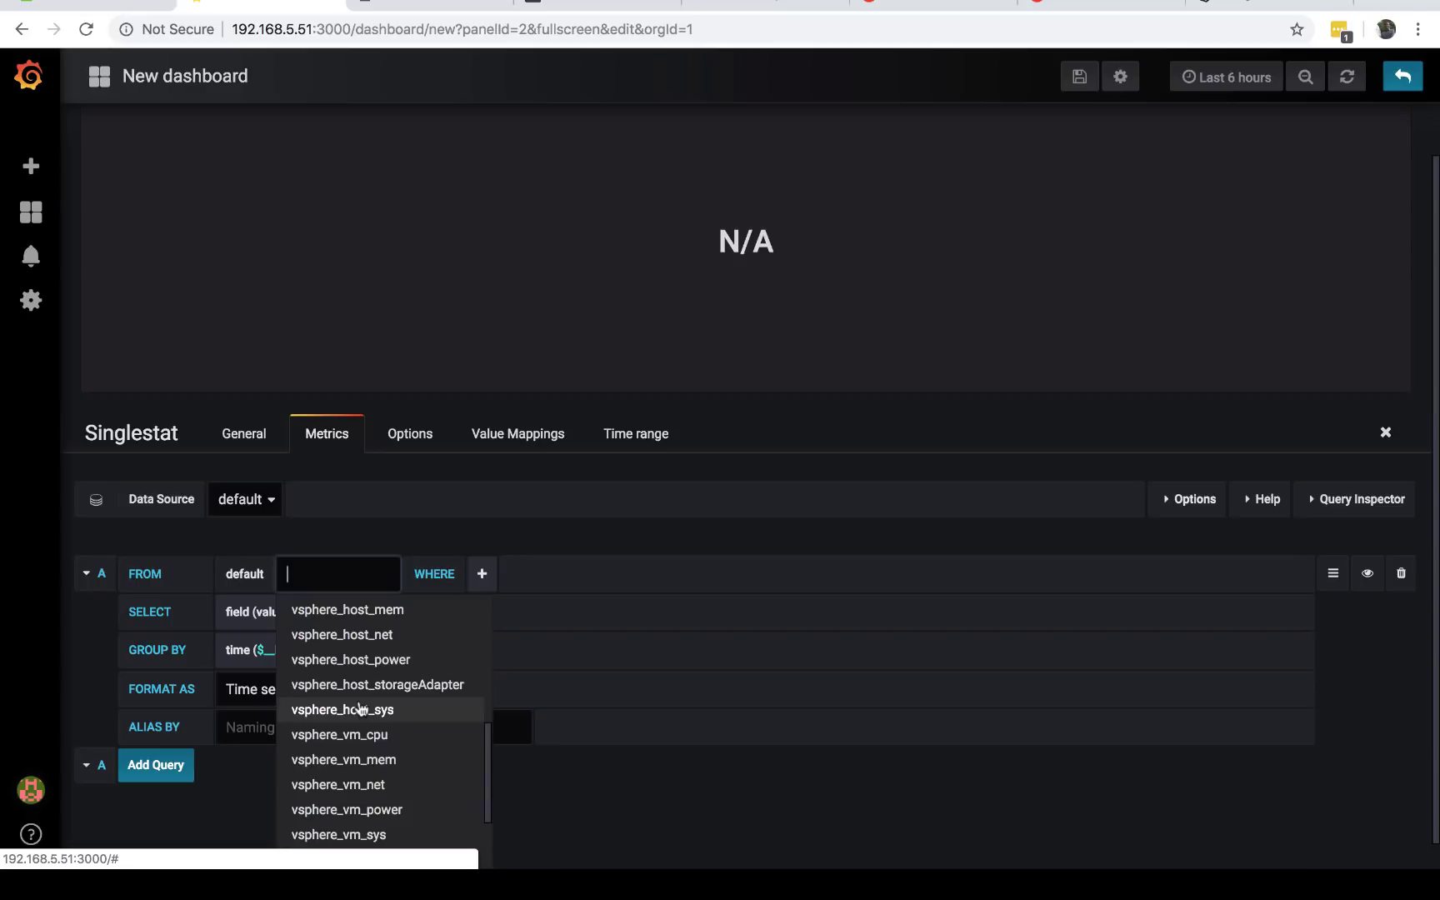
{"action": "left_click", "coordinate": [337, 663]}
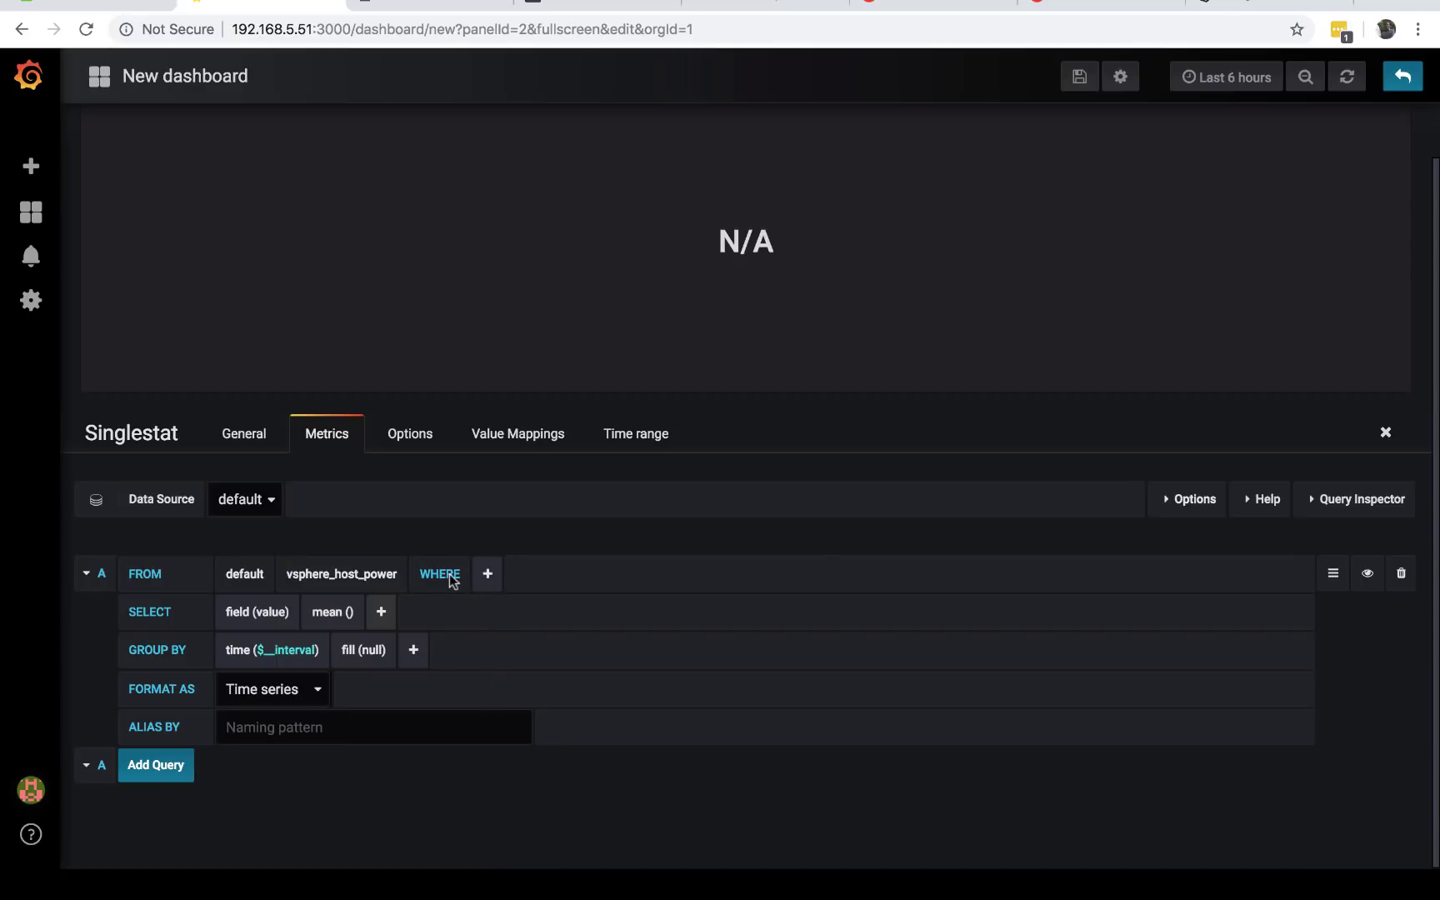
Step: Filter on esxhostname = 192.168.5.30 and select the power_average field, showing 149
{"action": "left_click", "coordinate": [488, 573]}
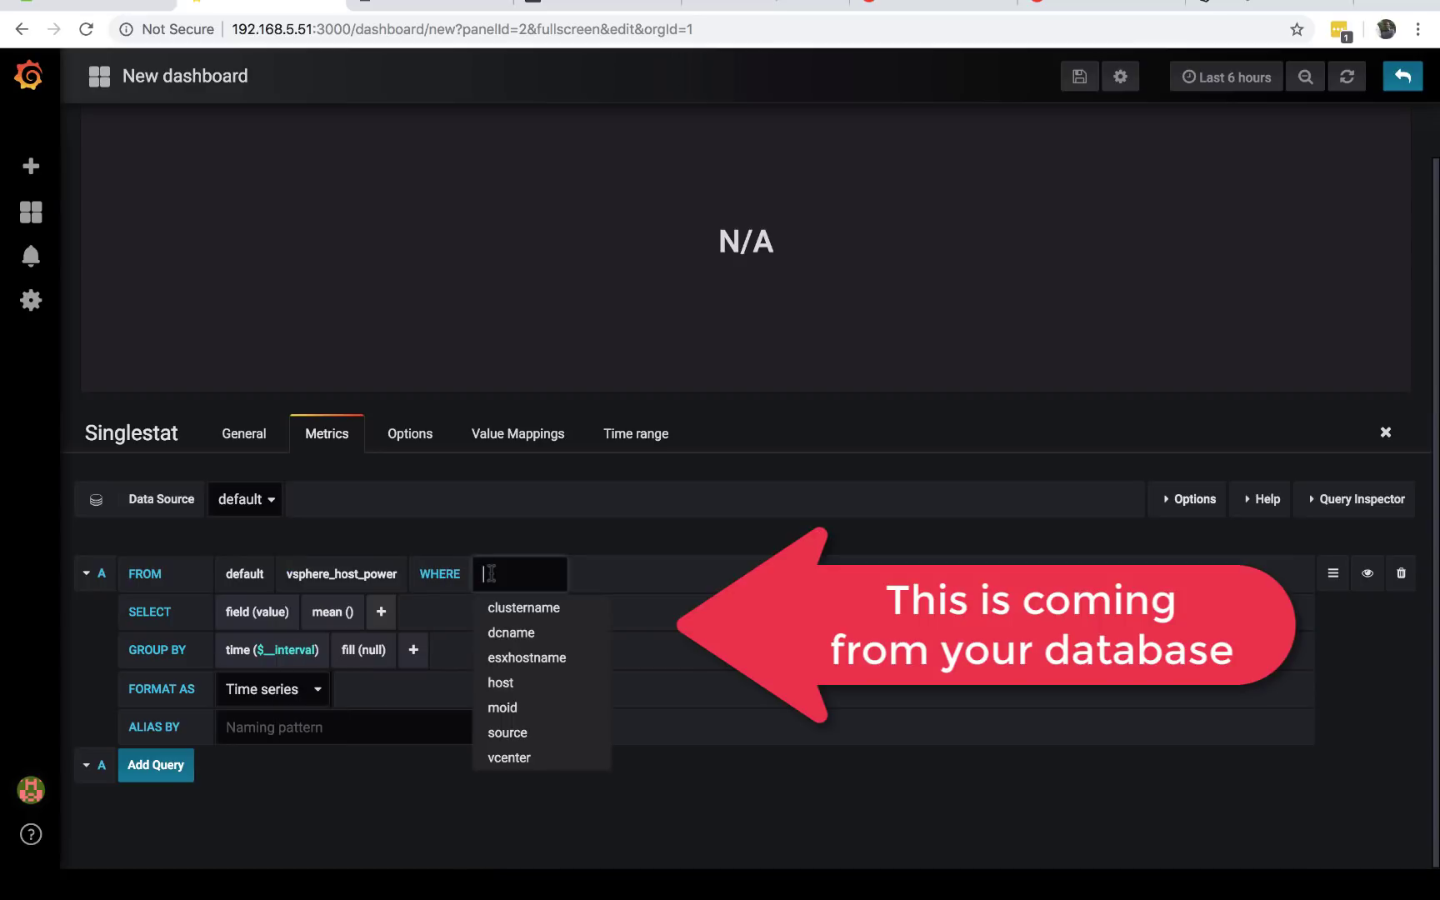
{"action": "left_click", "coordinate": [523, 658]}
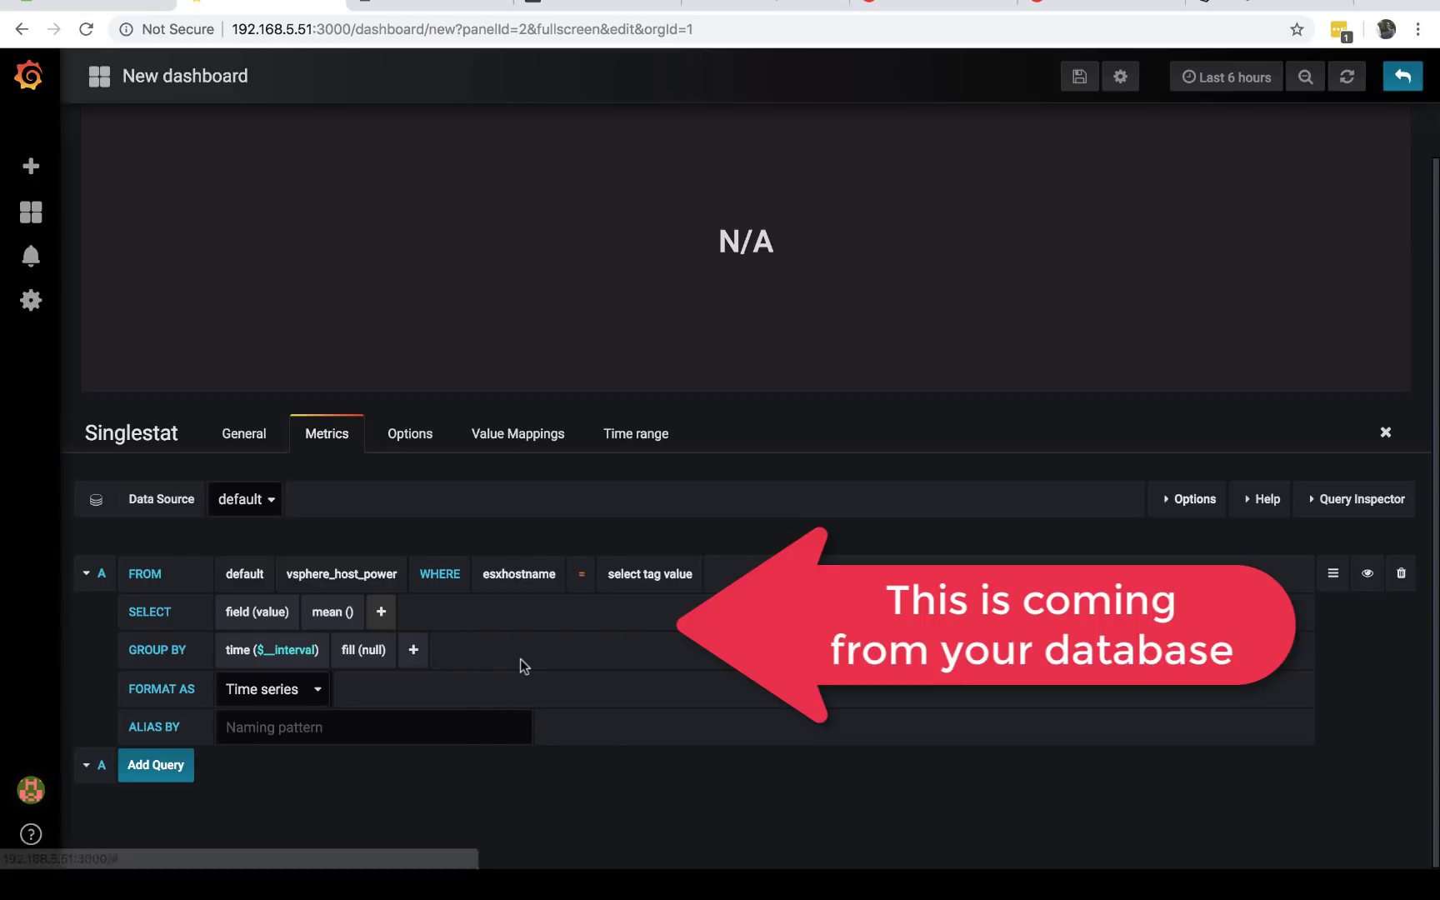
{"action": "left_click", "coordinate": [626, 579]}
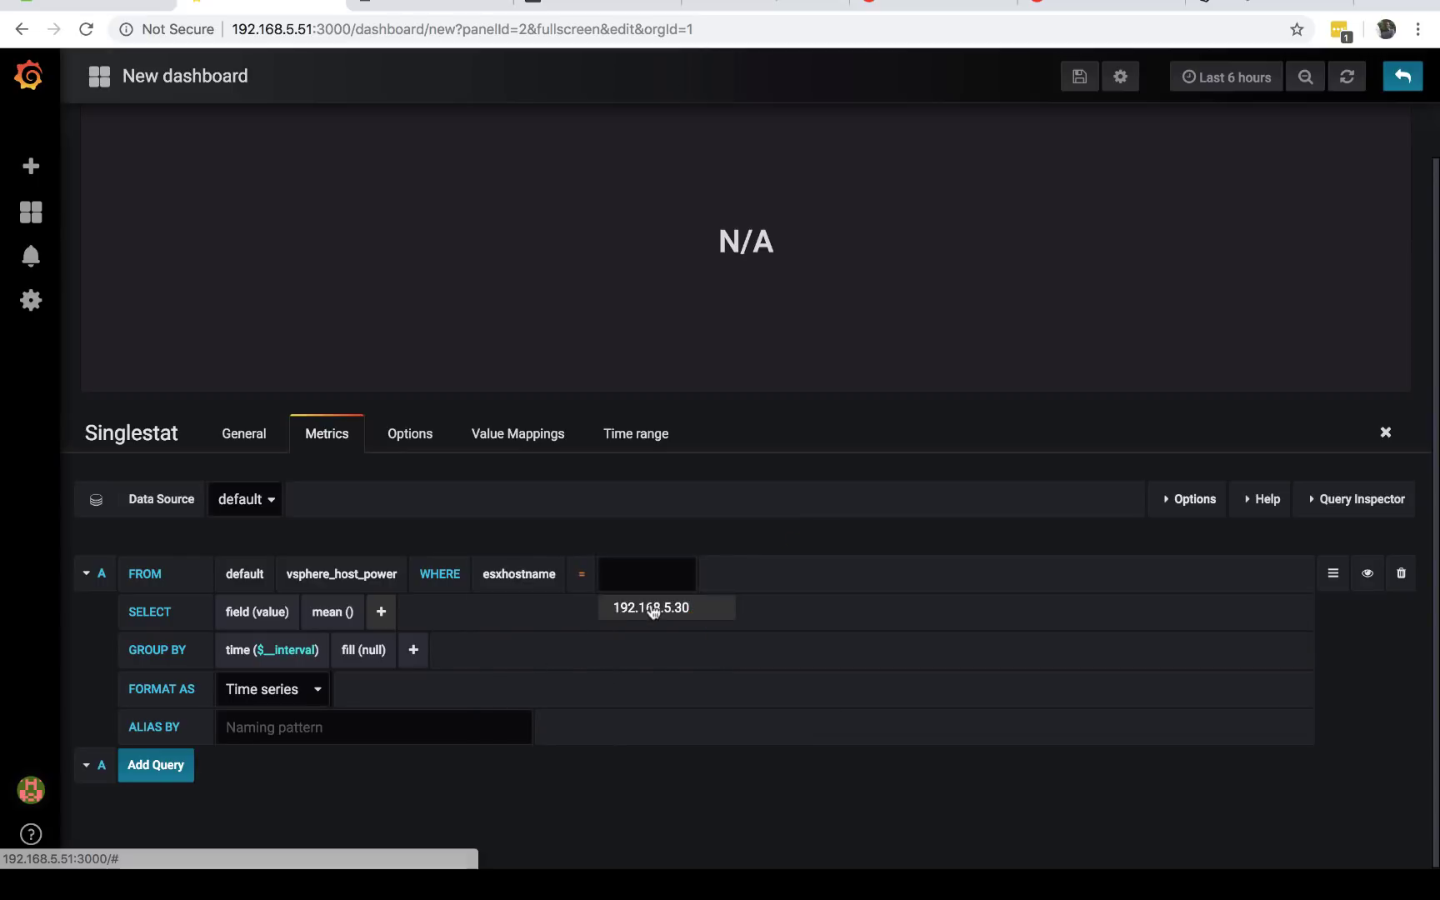
{"action": "left_click", "coordinate": [649, 605]}
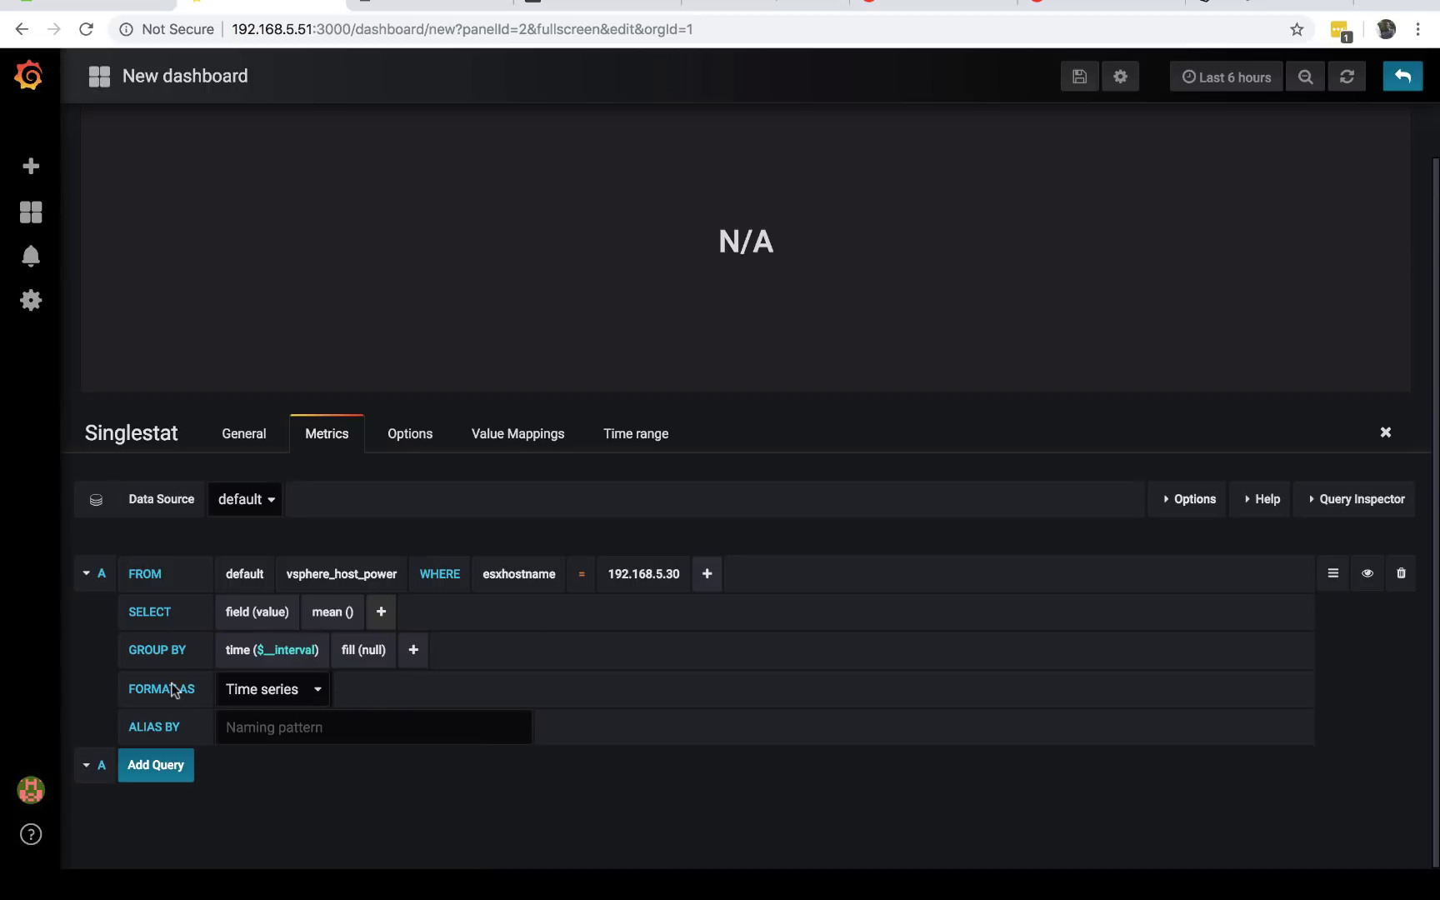
{"action": "left_click", "coordinate": [270, 612]}
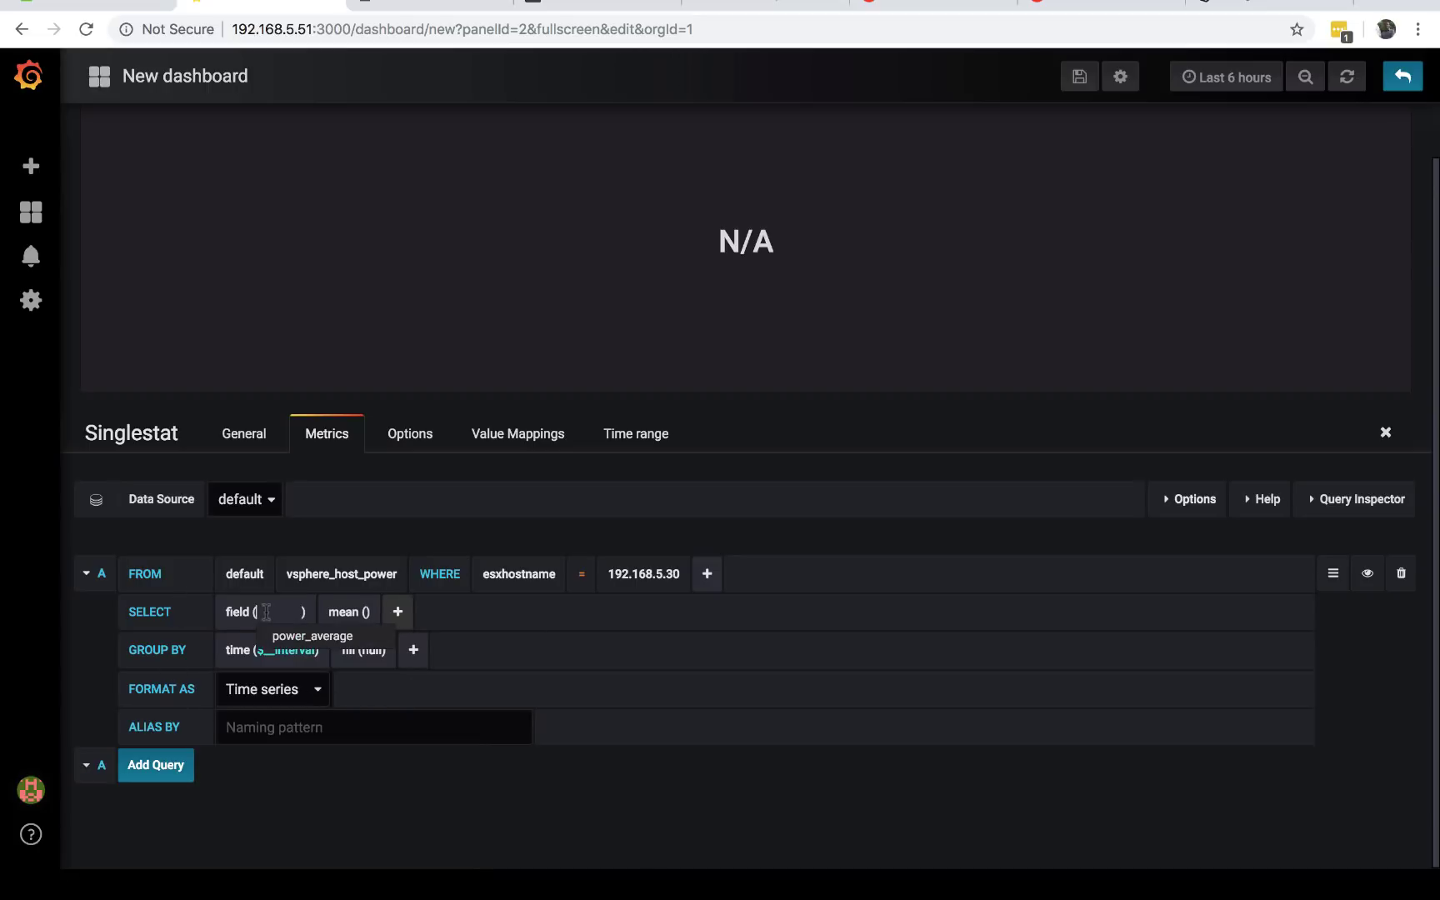
{"action": "left_click", "coordinate": [329, 636]}
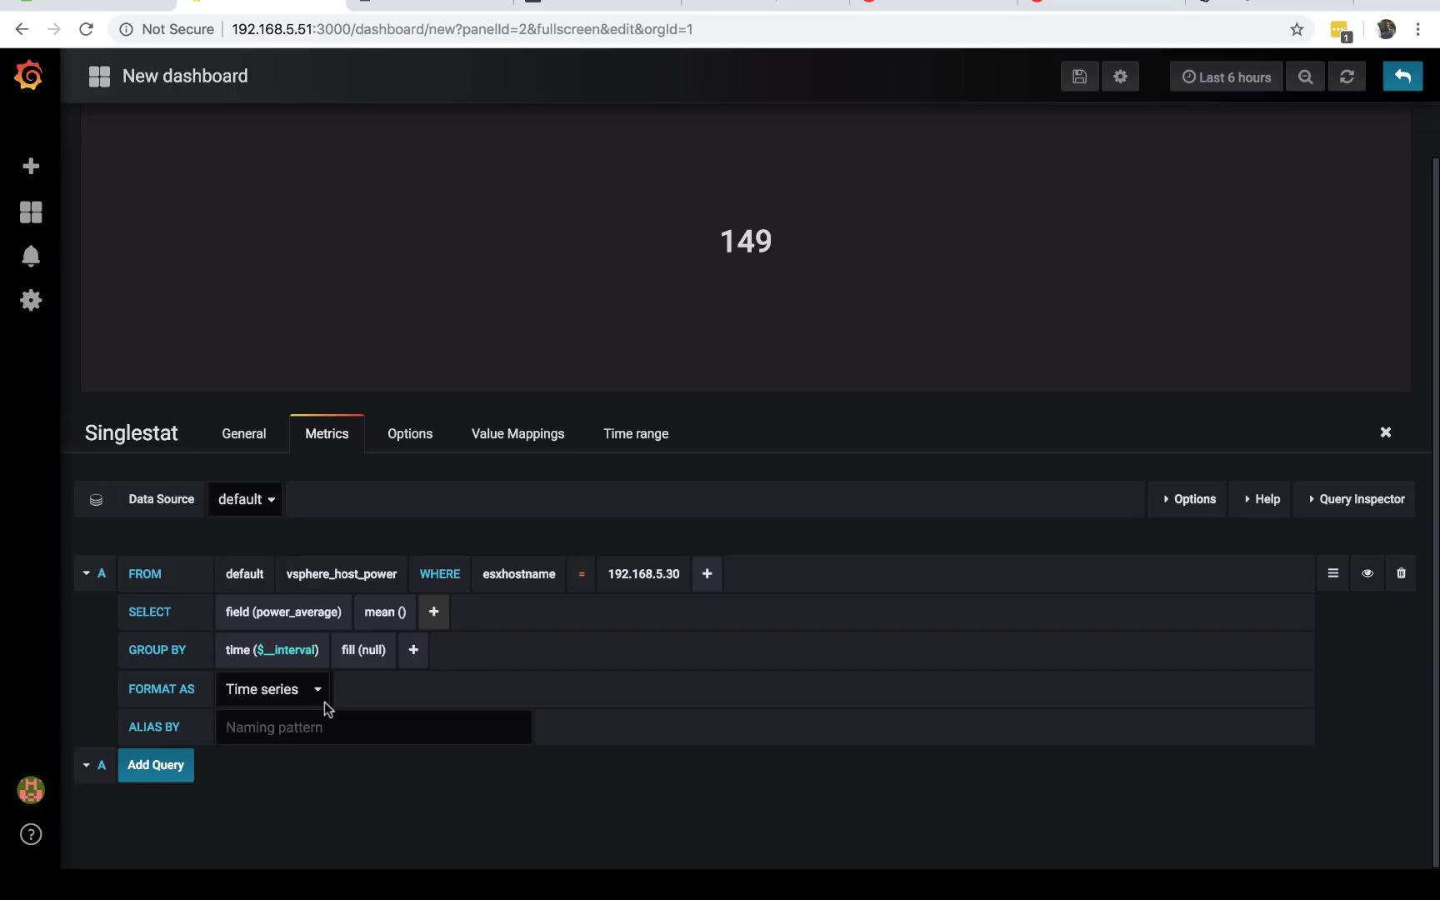
Step: Replace mean() with sum() and set the range to Last 24 hours, giving 6354
{"action": "left_click", "coordinate": [389, 614]}
{"action": "left_click", "coordinate": [387, 638]}
{"action": "left_click", "coordinate": [368, 612]}
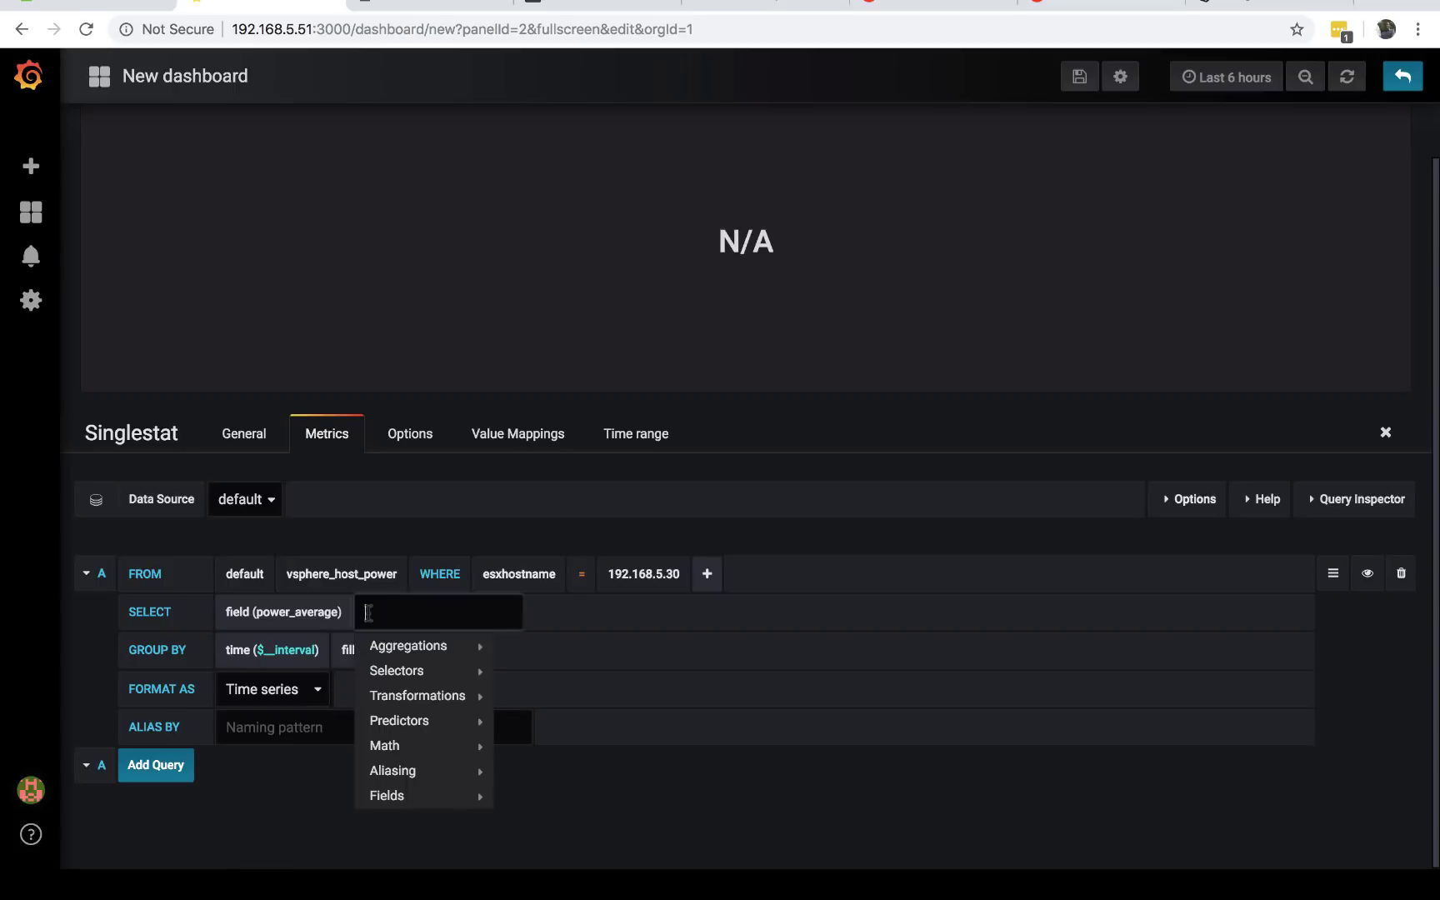
{"action": "mouse_move", "coordinate": [457, 650]}
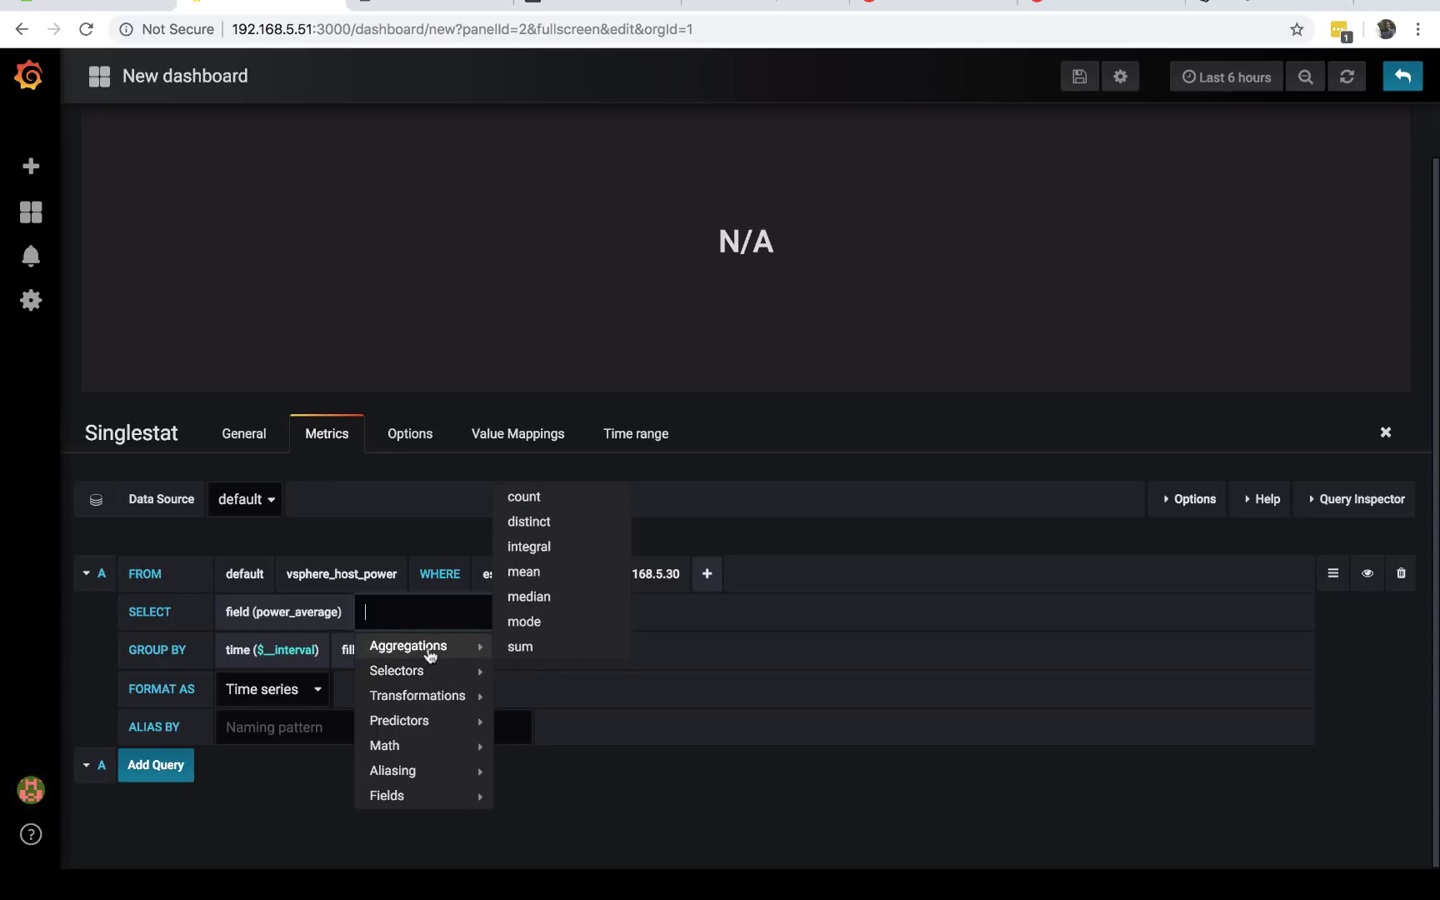
{"action": "left_click", "coordinate": [519, 648]}
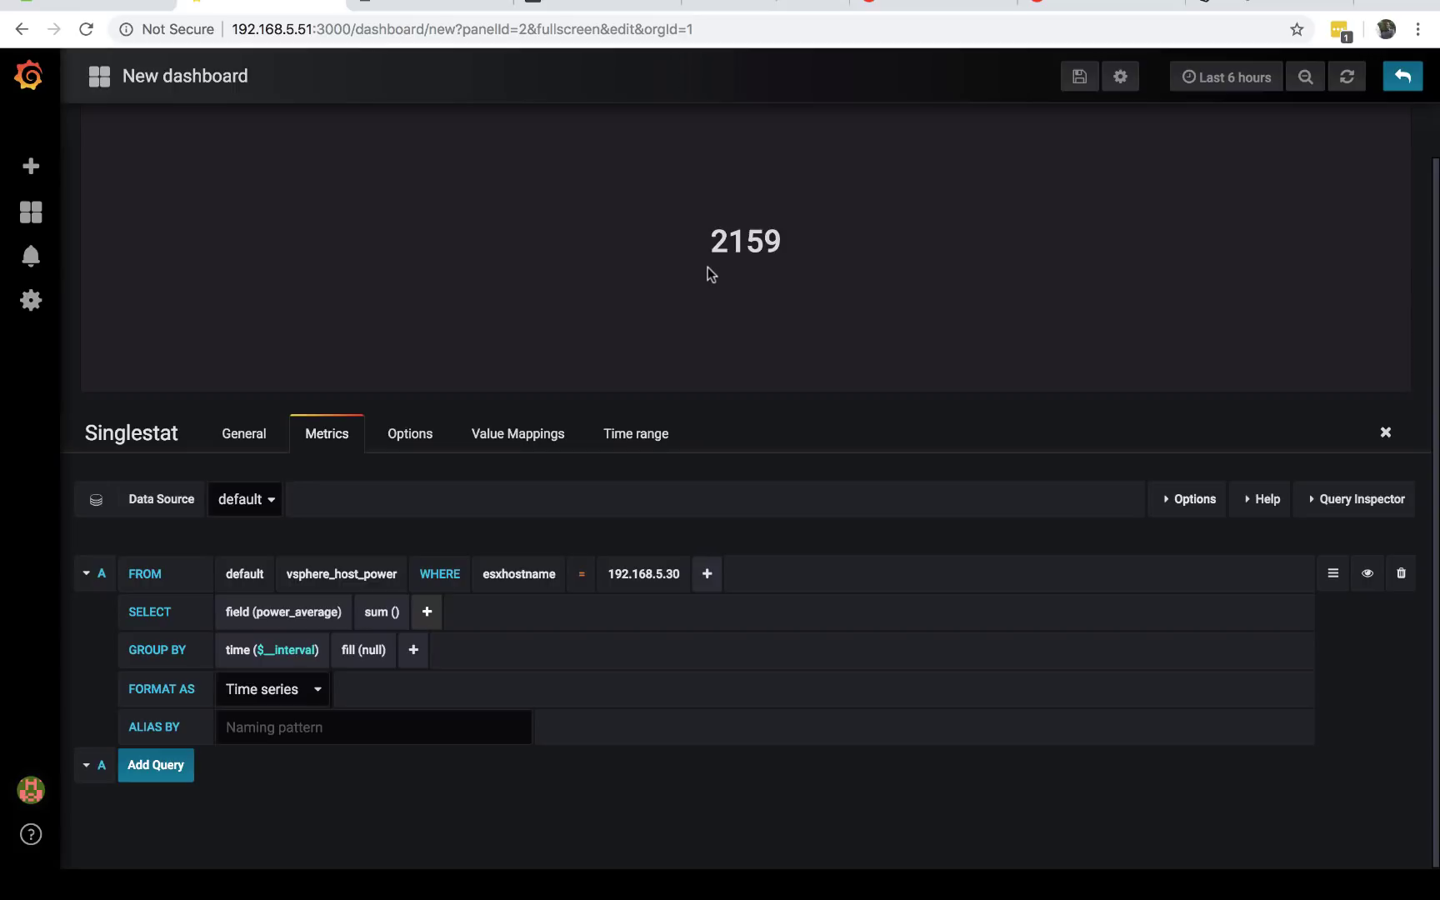
{"action": "left_click", "coordinate": [1226, 76]}
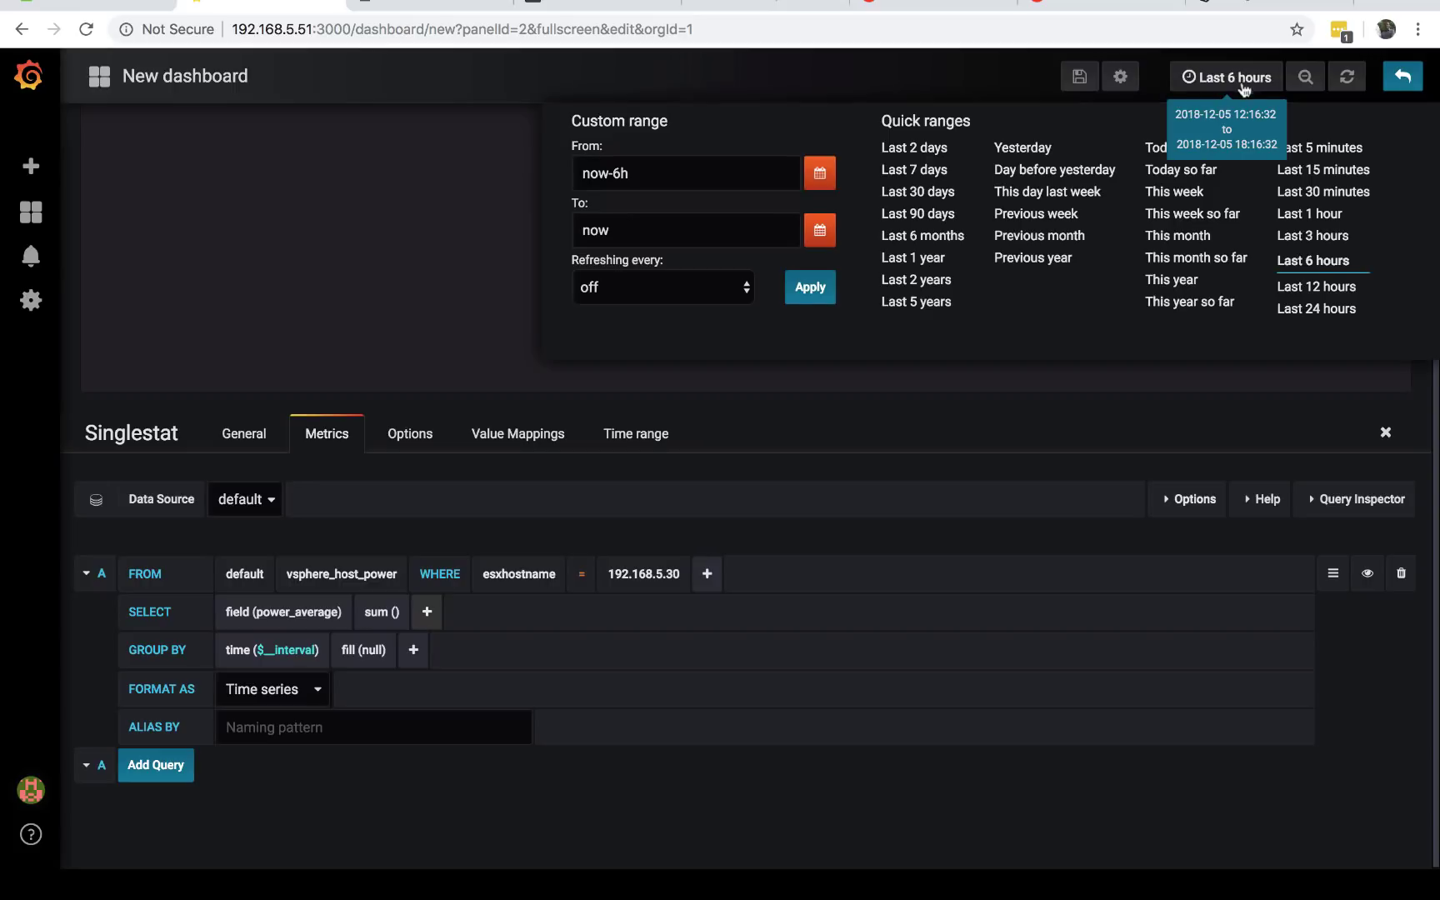
{"action": "left_click", "coordinate": [1317, 310]}
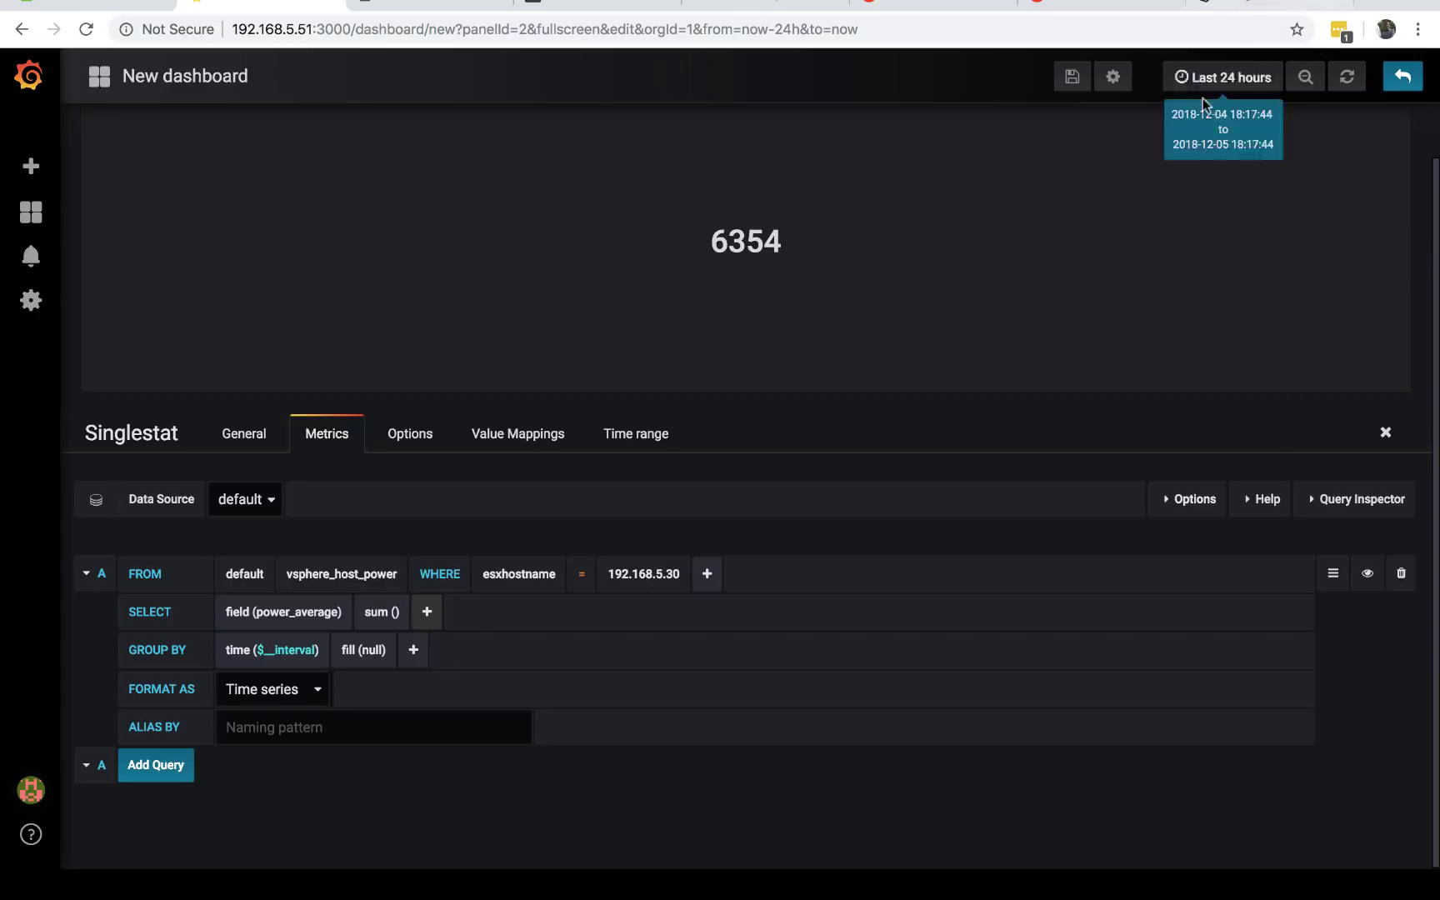
Step: Set the singlestat's display unit to energy > Watt (W) so the value reads 6.36 kW
{"action": "left_click", "coordinate": [410, 431]}
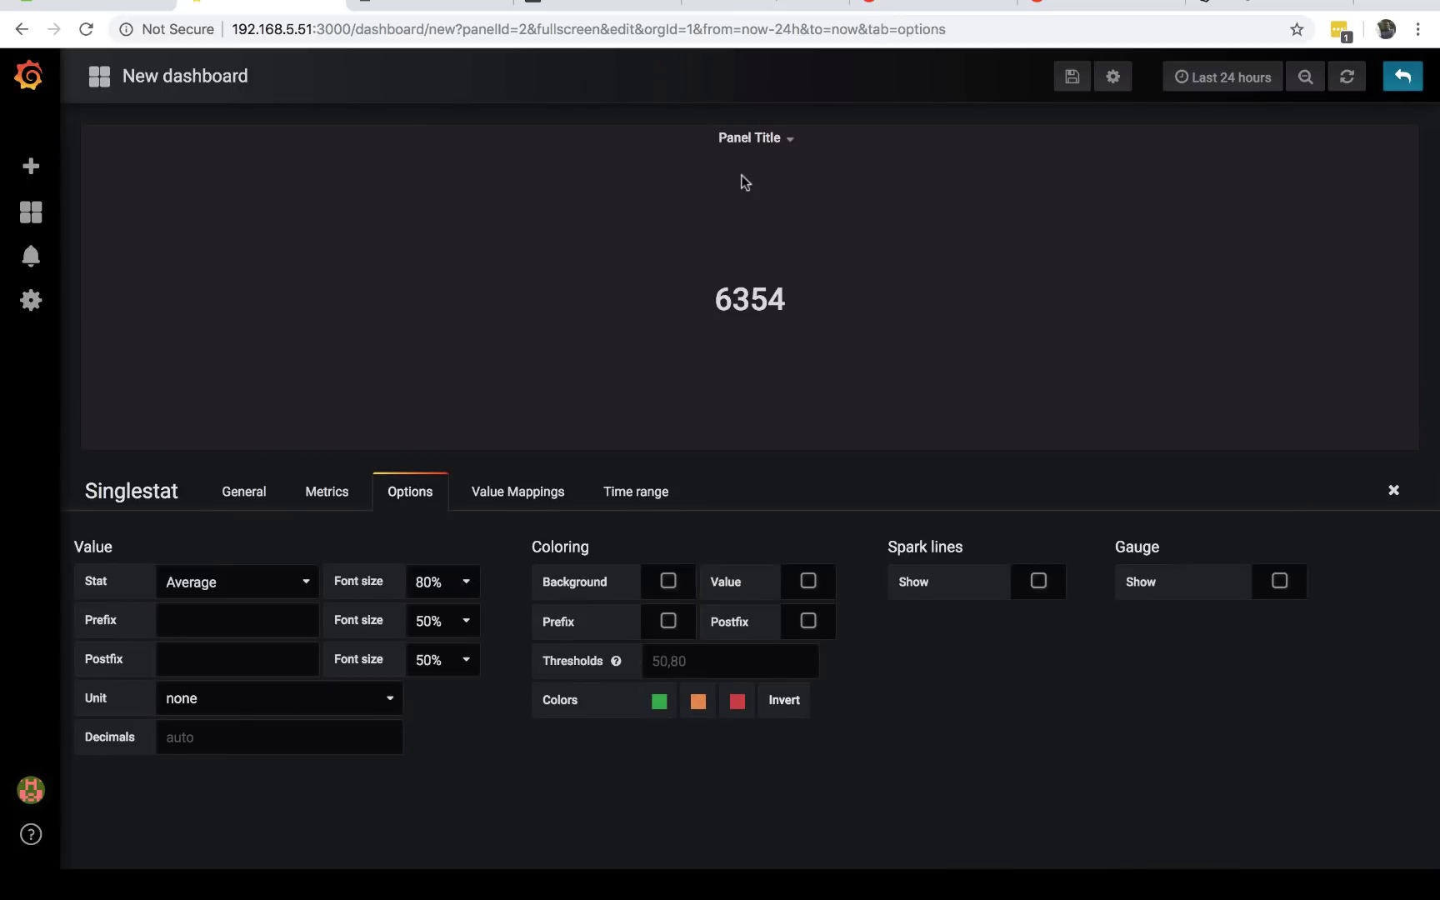
{"action": "left_click", "coordinate": [386, 698]}
{"action": "right_click", "coordinate": [333, 756]}
{"action": "left_click", "coordinate": [333, 621]}
{"action": "left_click", "coordinate": [385, 691]}
{"action": "scroll", "coordinate": [382, 685], "scroll_direction": "down", "scroll_amount": 3}
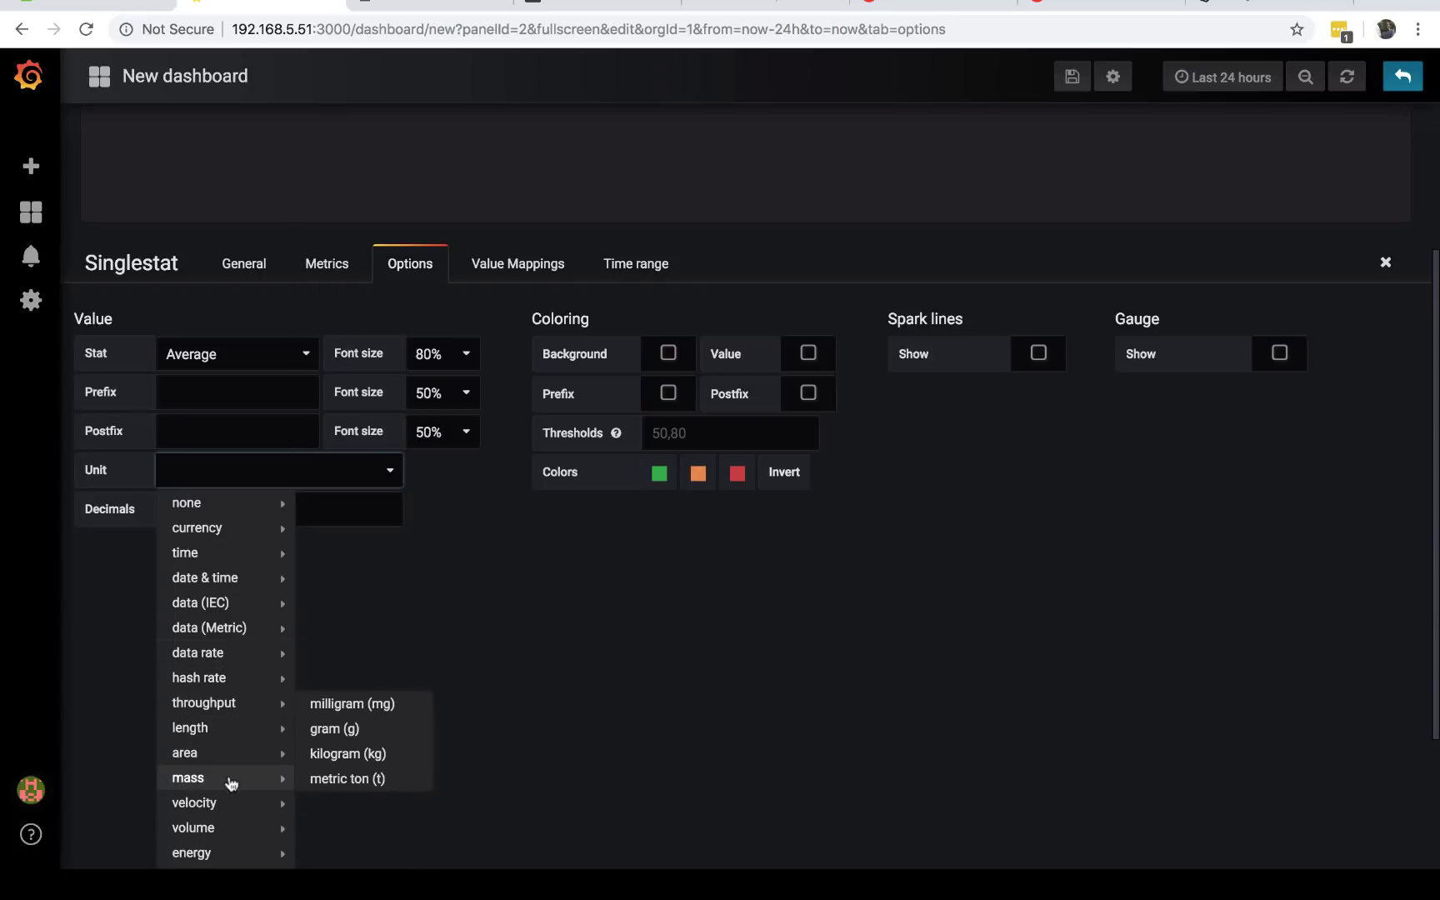
{"action": "mouse_move", "coordinate": [214, 853]}
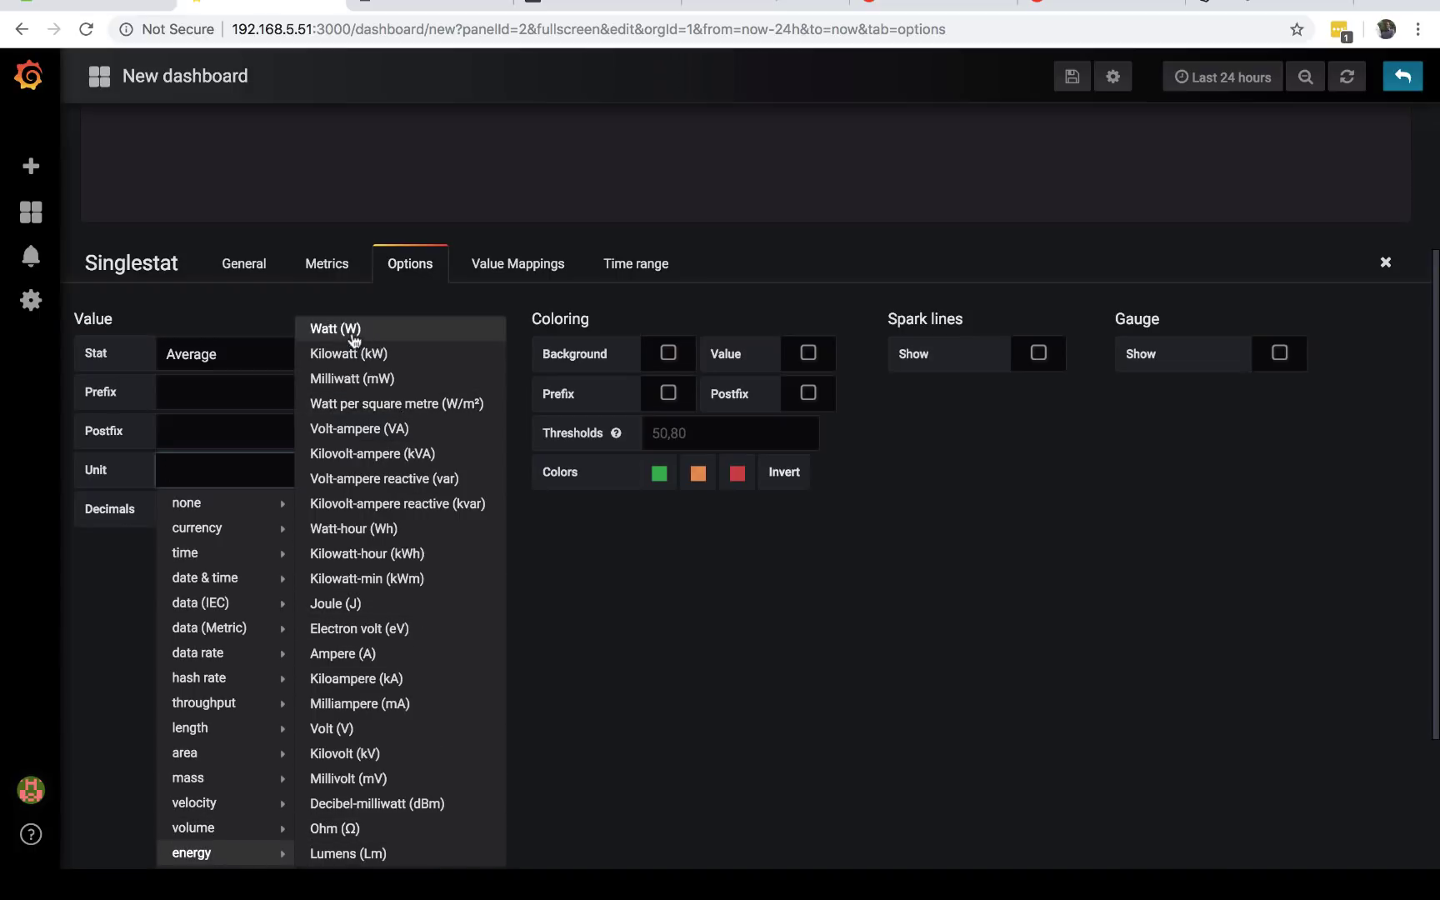
{"action": "left_click", "coordinate": [340, 330]}
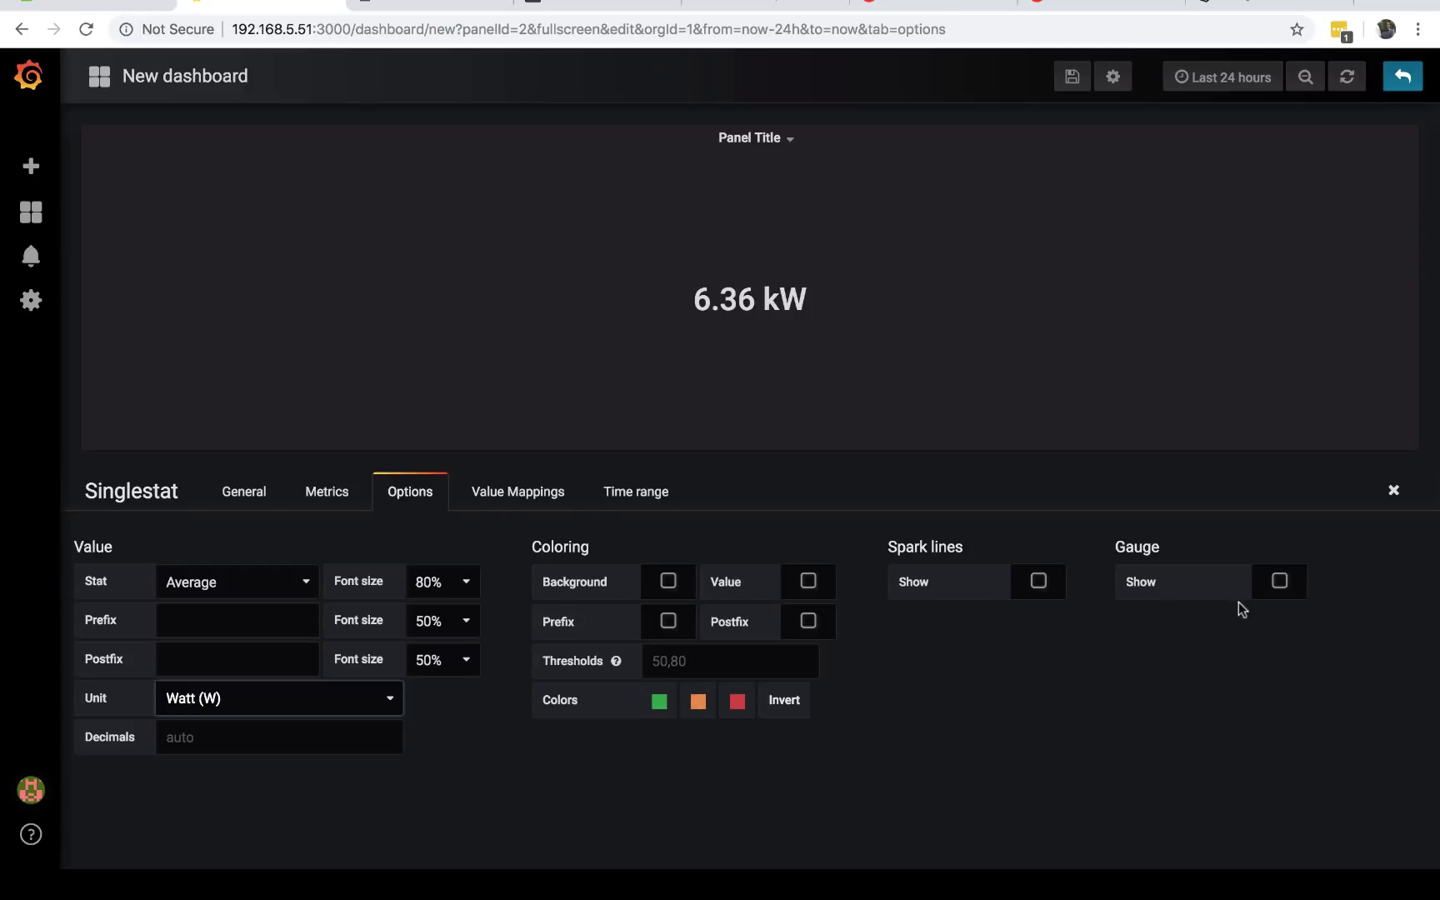
Step: Show the value as a gauge with maximum 10000, leaving the threshold colour order unchanged
{"action": "left_click", "coordinate": [1279, 584]}
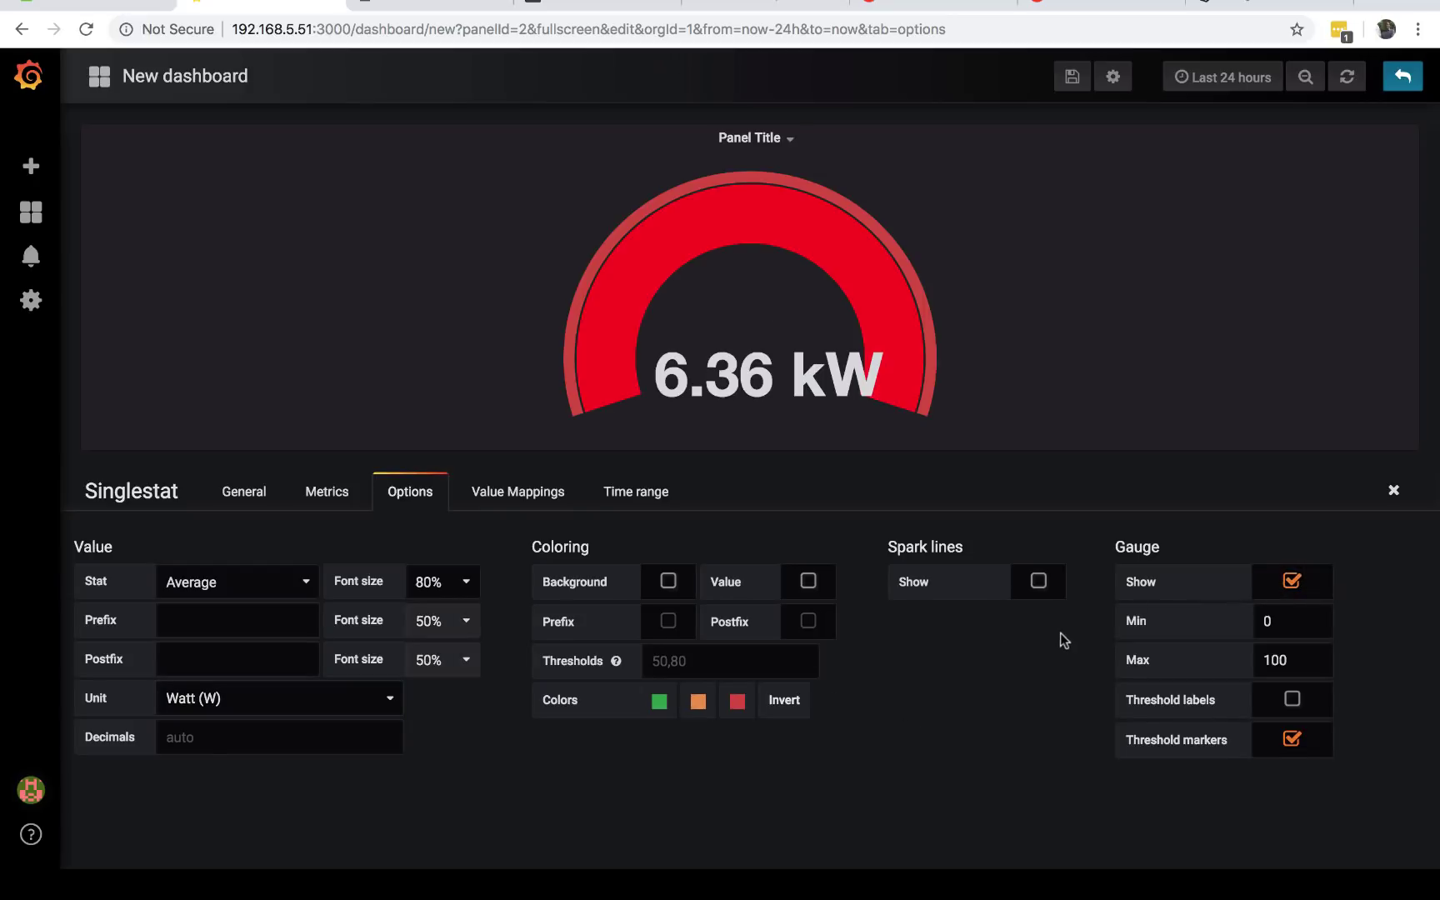
{"action": "left_click", "coordinate": [1309, 662]}
{"action": "key", "text": "BackSpace"}
{"action": "key", "text": "BackSpace"}
{"action": "key", "text": "BackSpace"}
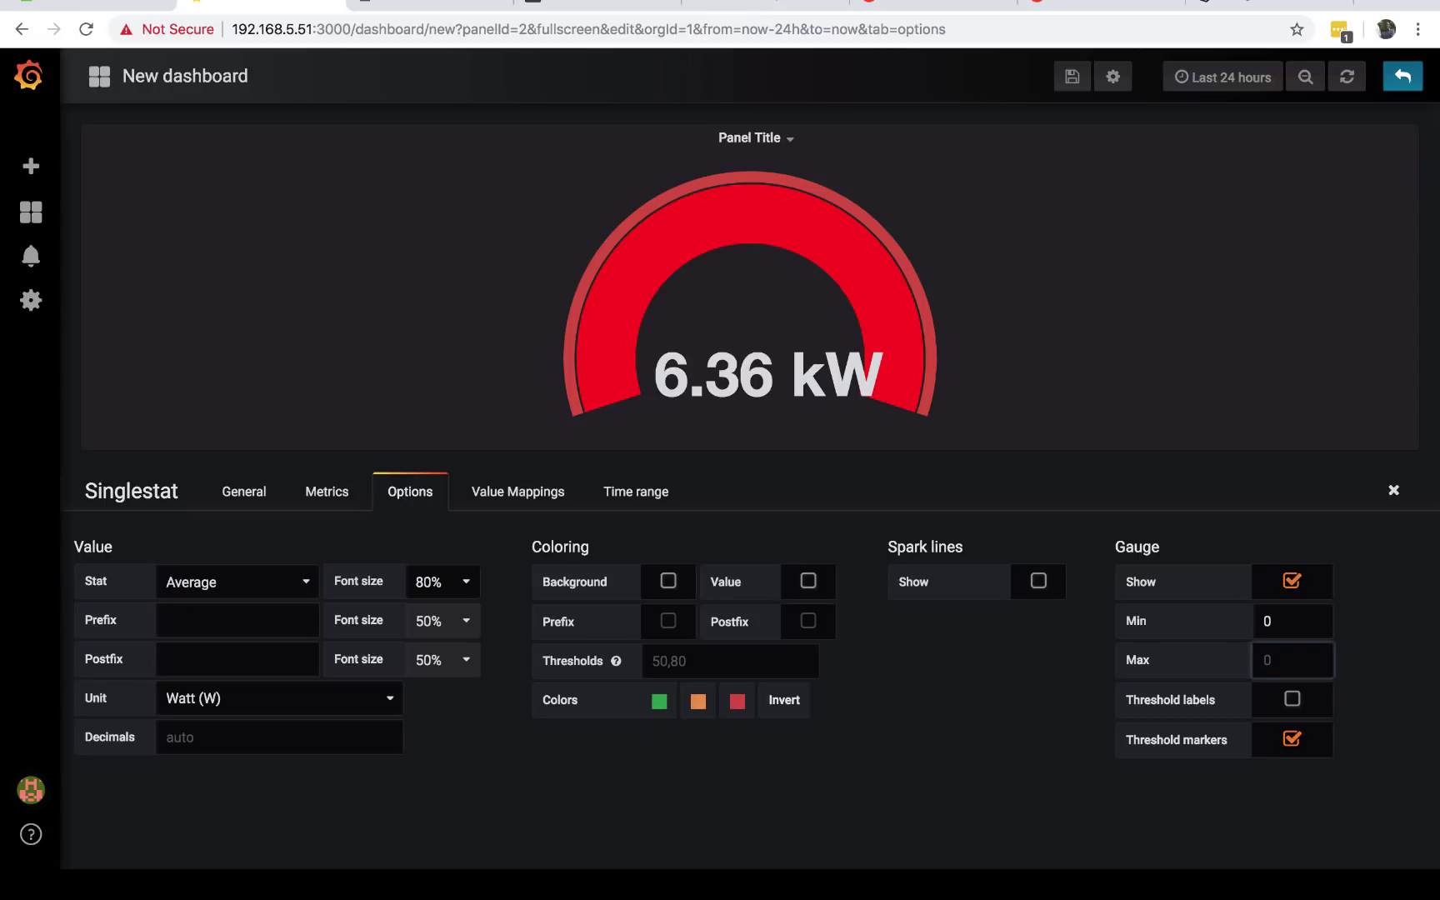
{"action": "type", "text": "10000"}
{"action": "left_click", "coordinate": [1010, 746]}
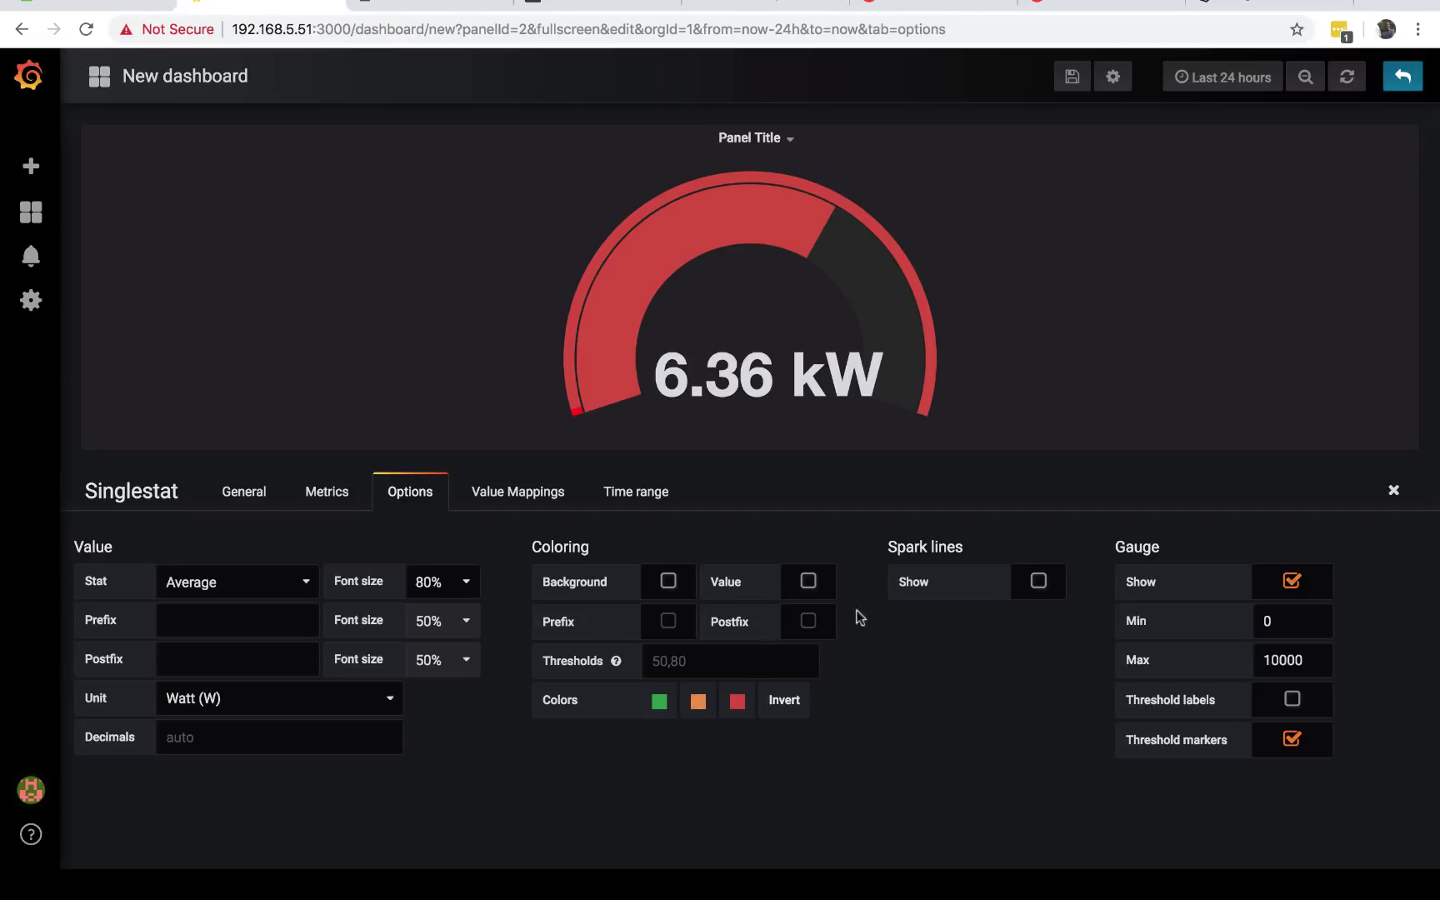
{"action": "left_click", "coordinate": [780, 703]}
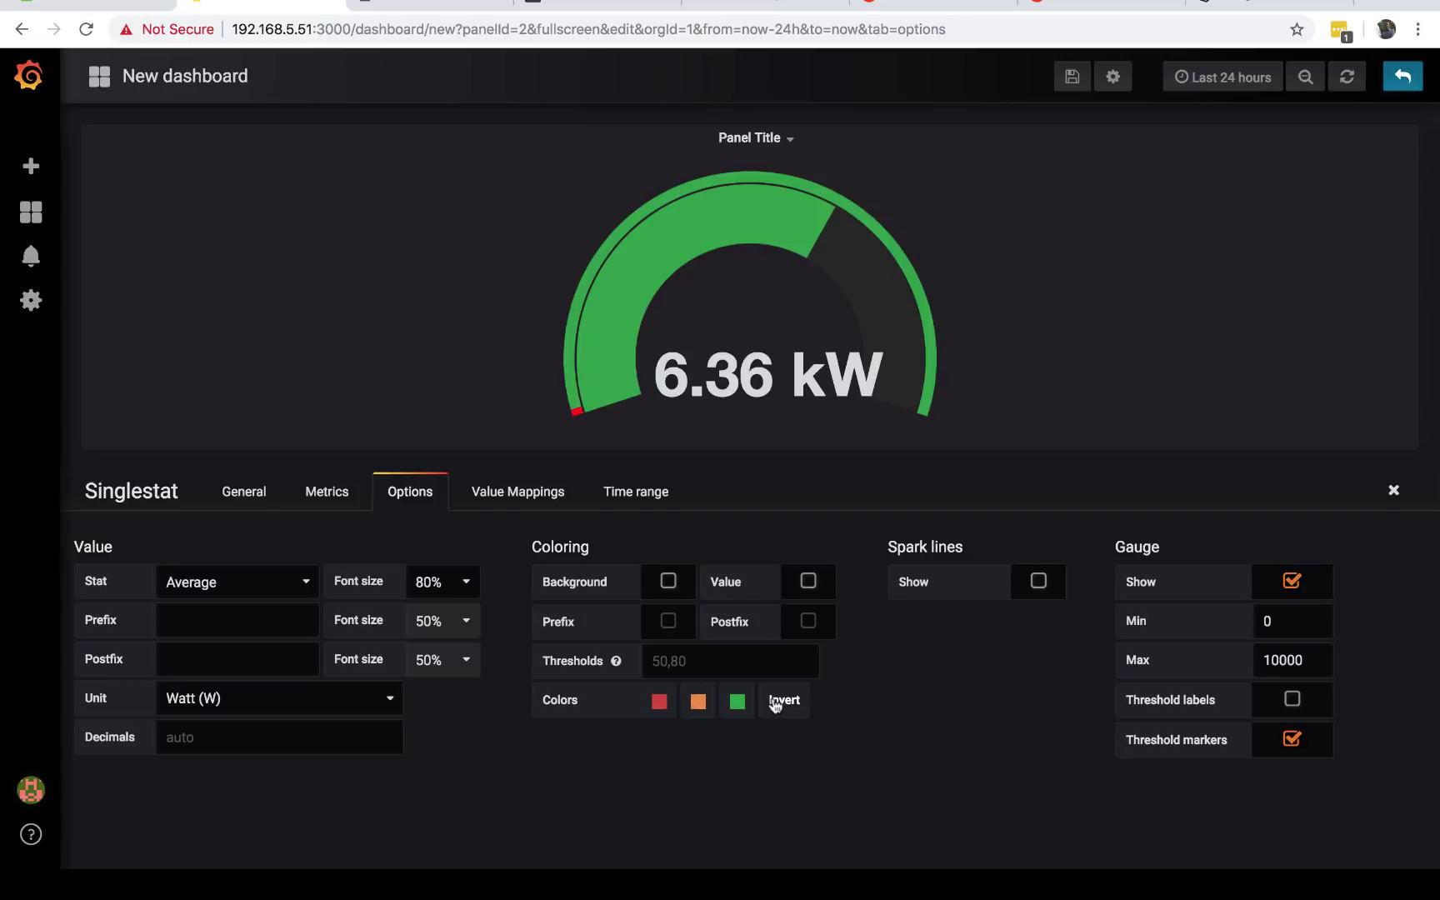
{"action": "left_click", "coordinate": [774, 704]}
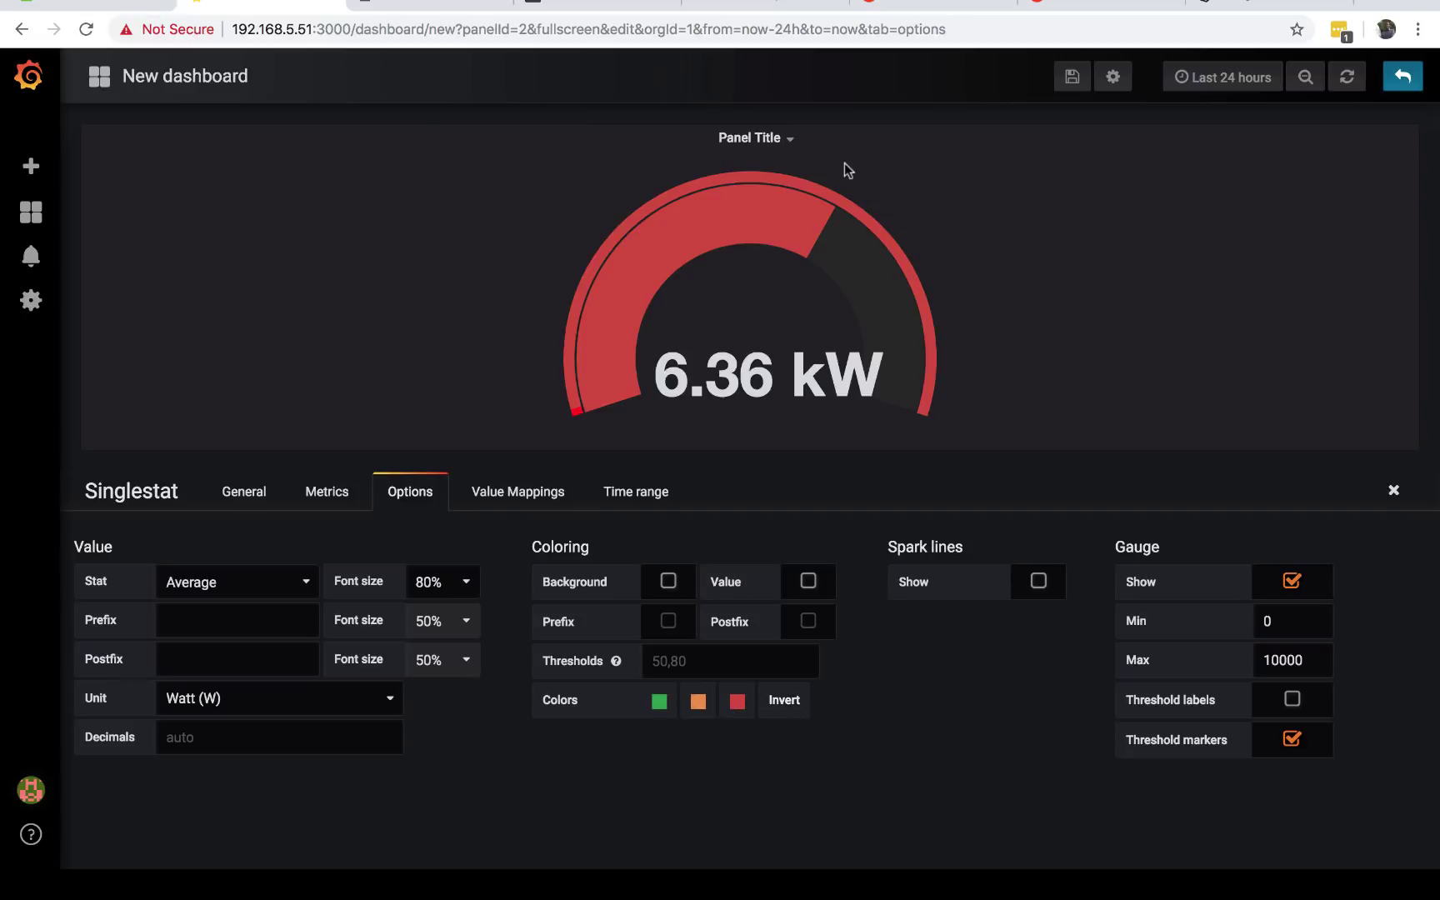
Step: Replace the default Panel Title with 'Total Power Usage last 24 hours', correcting a mistyped digit
{"action": "left_click", "coordinate": [233, 498]}
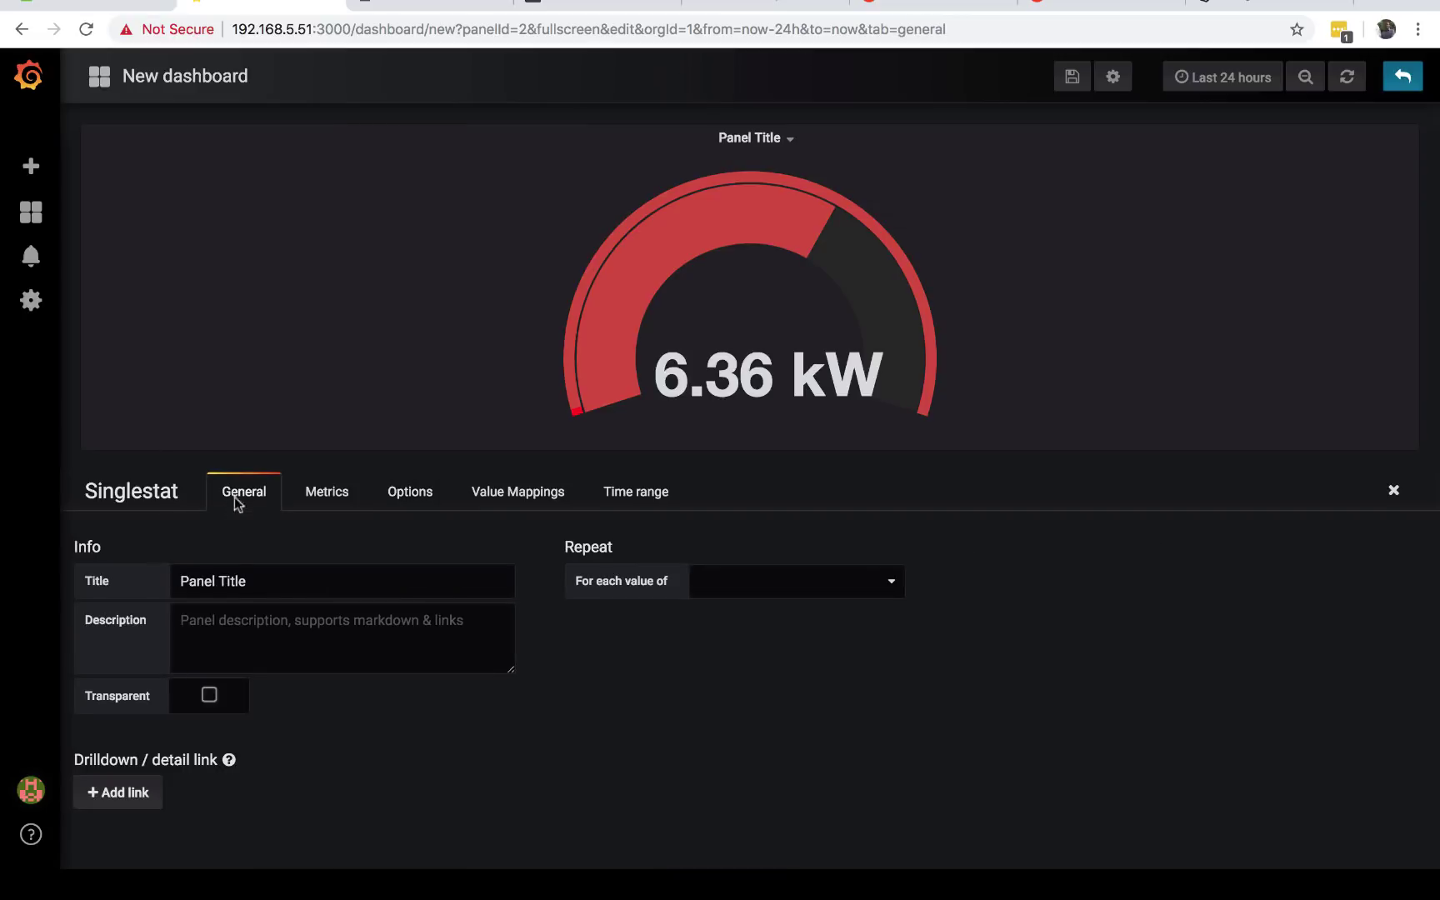
{"action": "left_click", "coordinate": [288, 588]}
{"action": "key", "text": "BackSpace"}
{"action": "key", "text": "BackSpace"}
{"action": "key", "text": "BackSpace"}
{"action": "key", "text": "BackSpace"}
{"action": "key", "text": "BackSpace"}
{"action": "key", "text": "BackSpace"}
{"action": "key", "text": "BackSpace"}
{"action": "key", "text": "BackSpace"}
{"action": "key", "text": "BackSpace"}
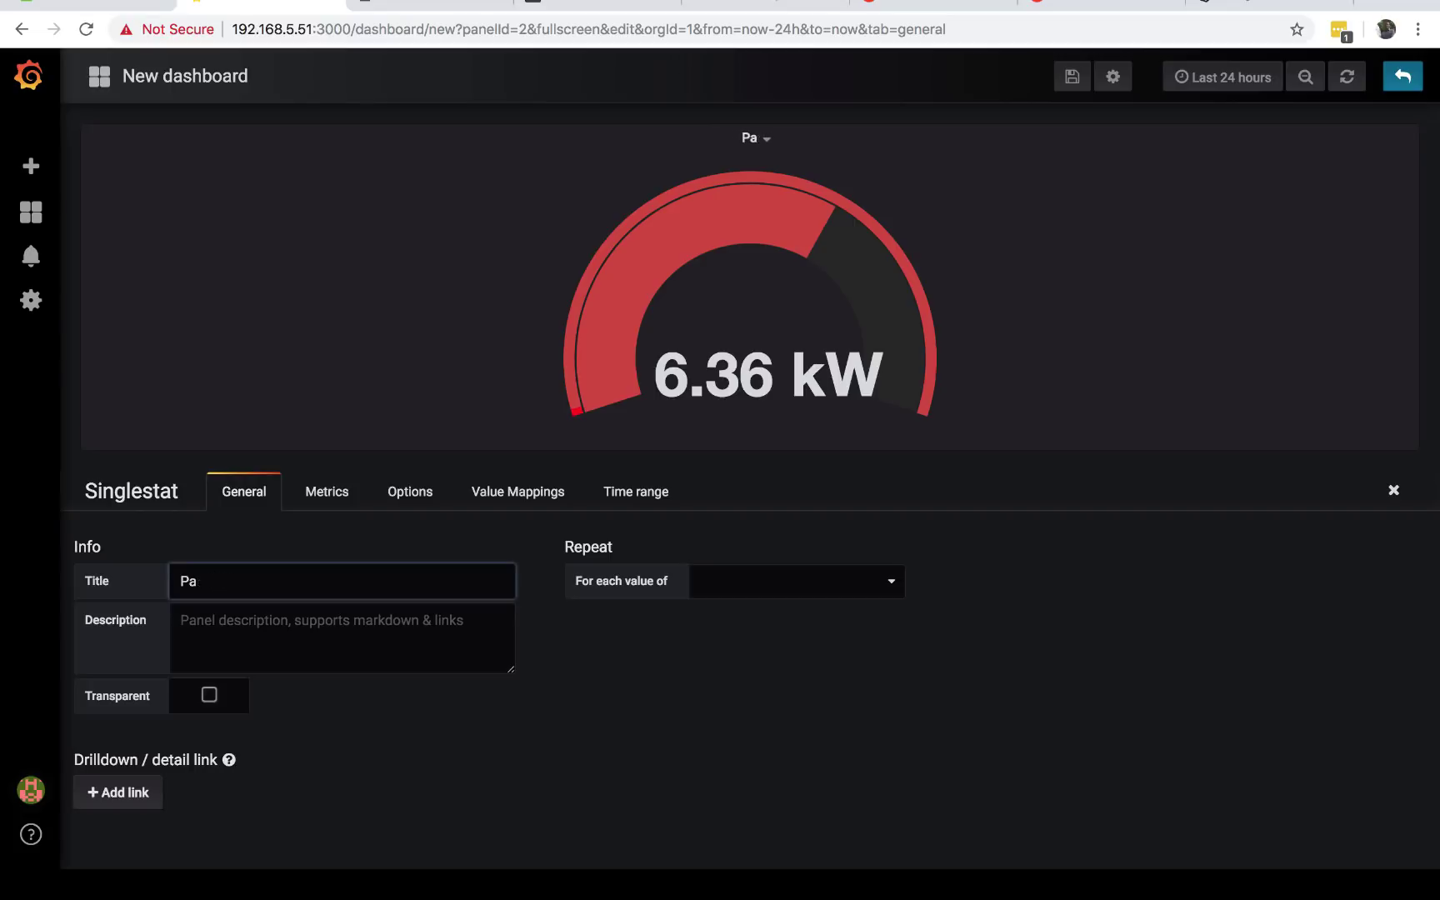
{"action": "key", "text": "BackSpace"}
{"action": "key", "text": "BackSpace"}
{"action": "type", "text": "Total Power"}
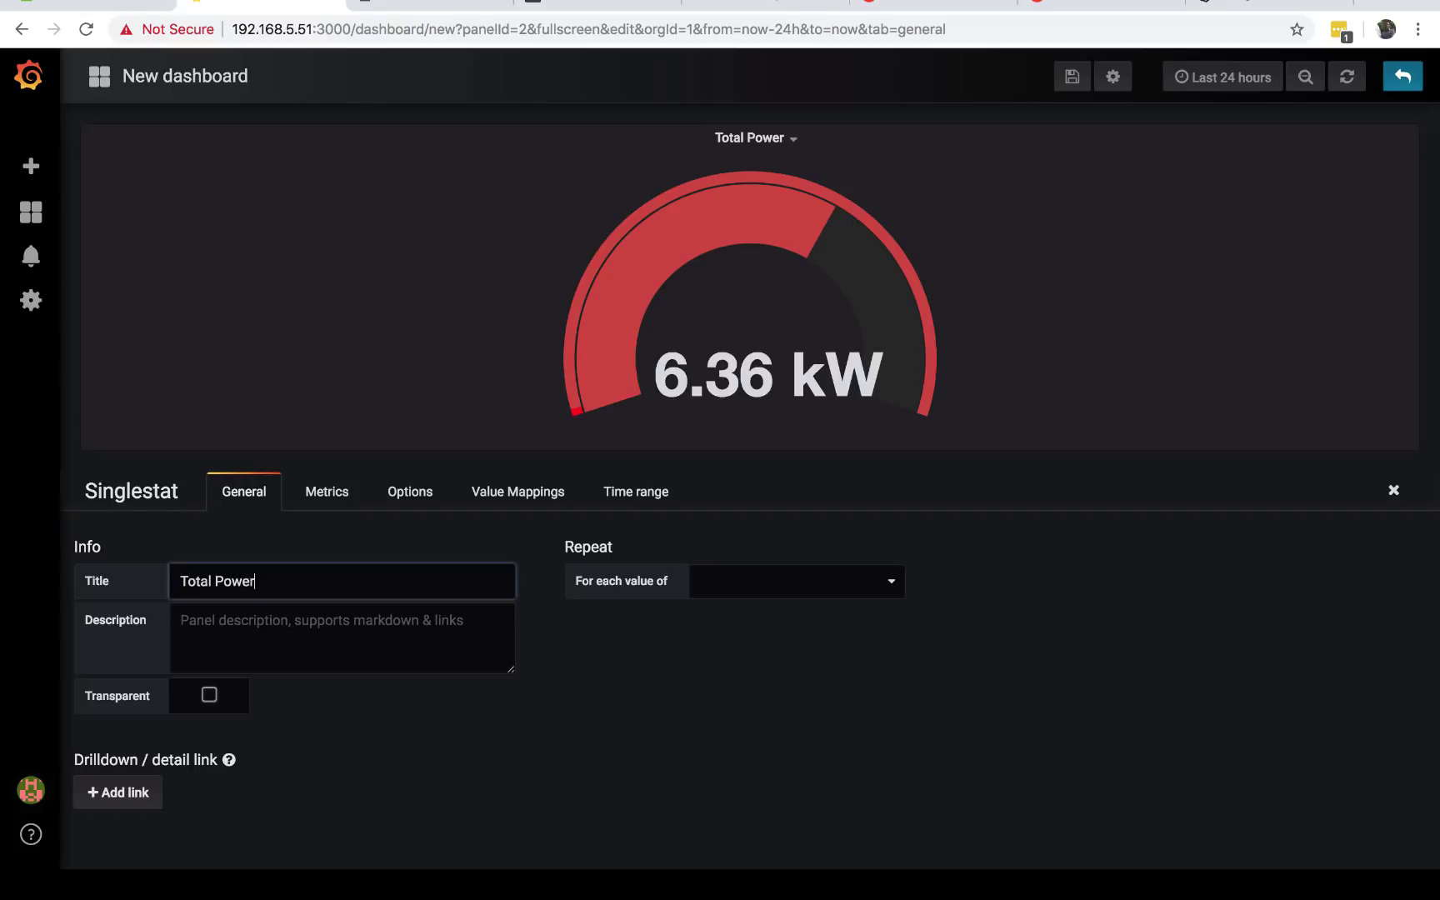
{"action": "type", "text": " Usa"}
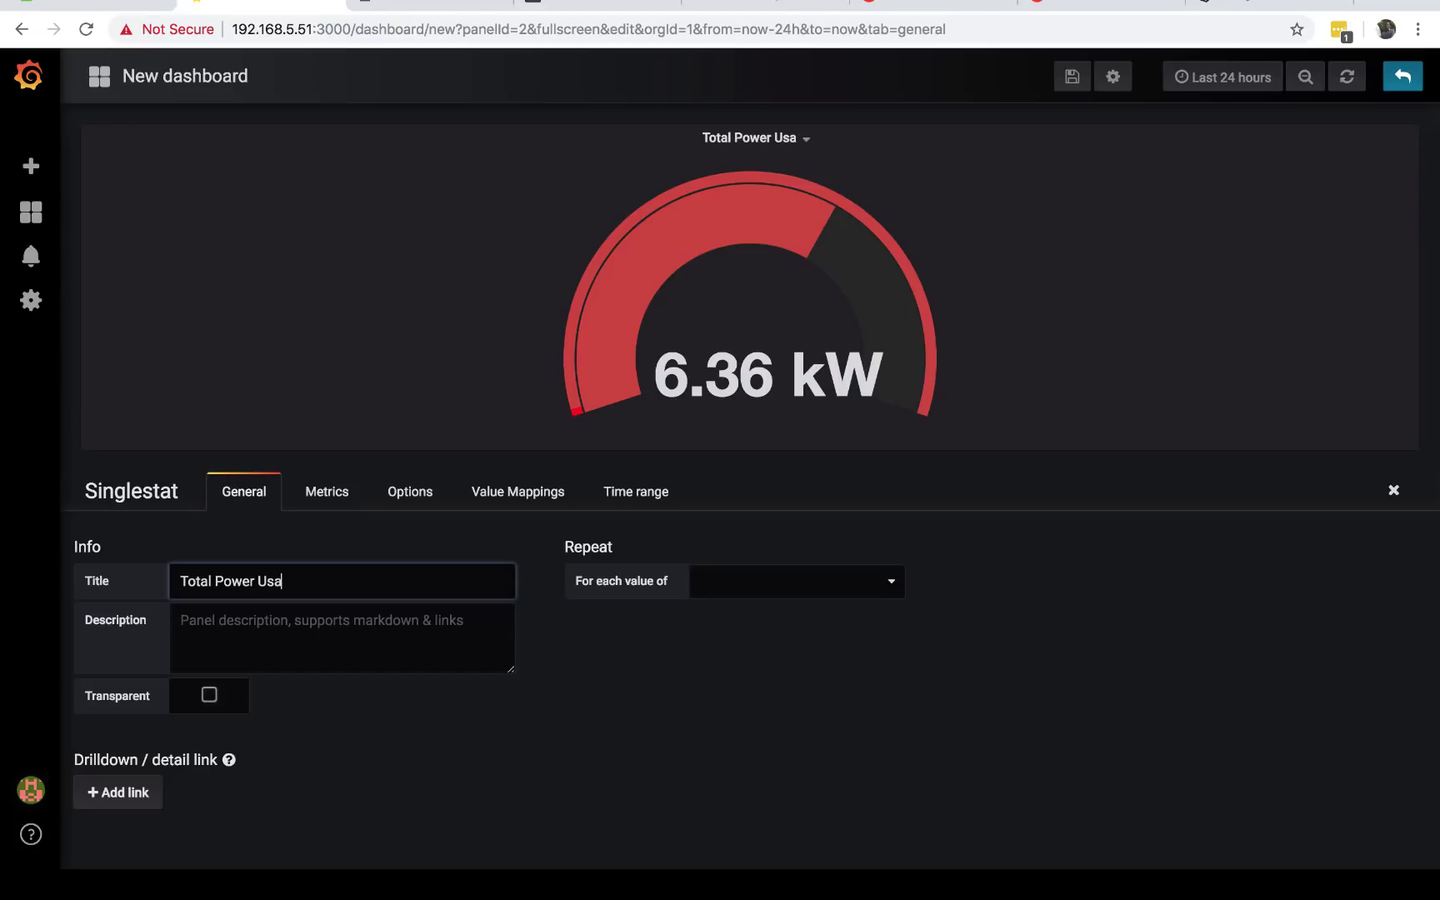
{"action": "type", "text": "ge last 24 ho"}
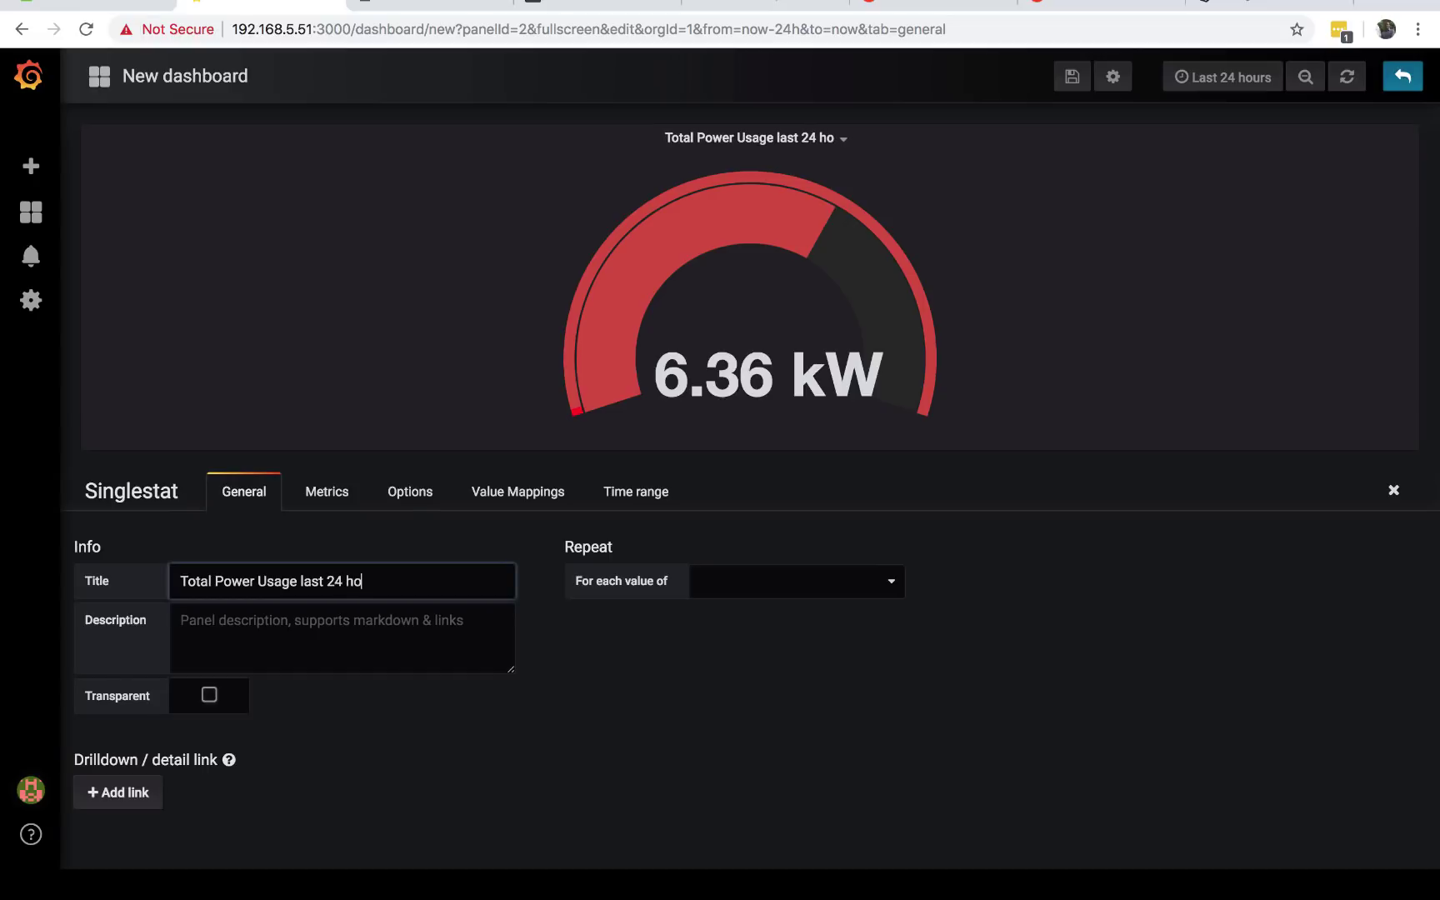
{"action": "type", "text": "urs"}
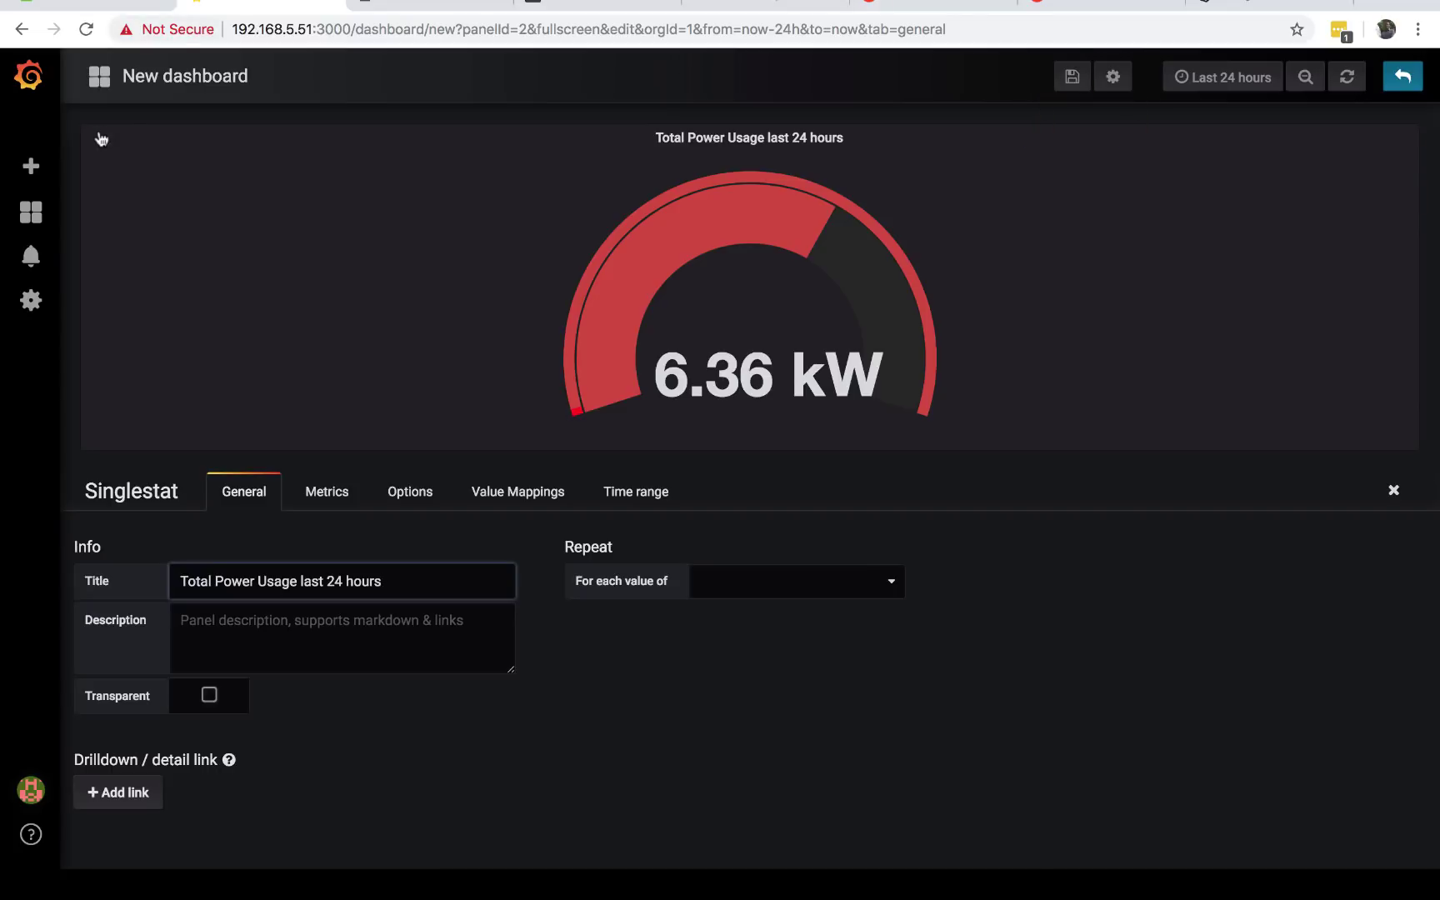
Step: Go from the Home Dashboard to the Dell R710 Power Usage dashboard
{"action": "mouse_move", "coordinate": [38, 214]}
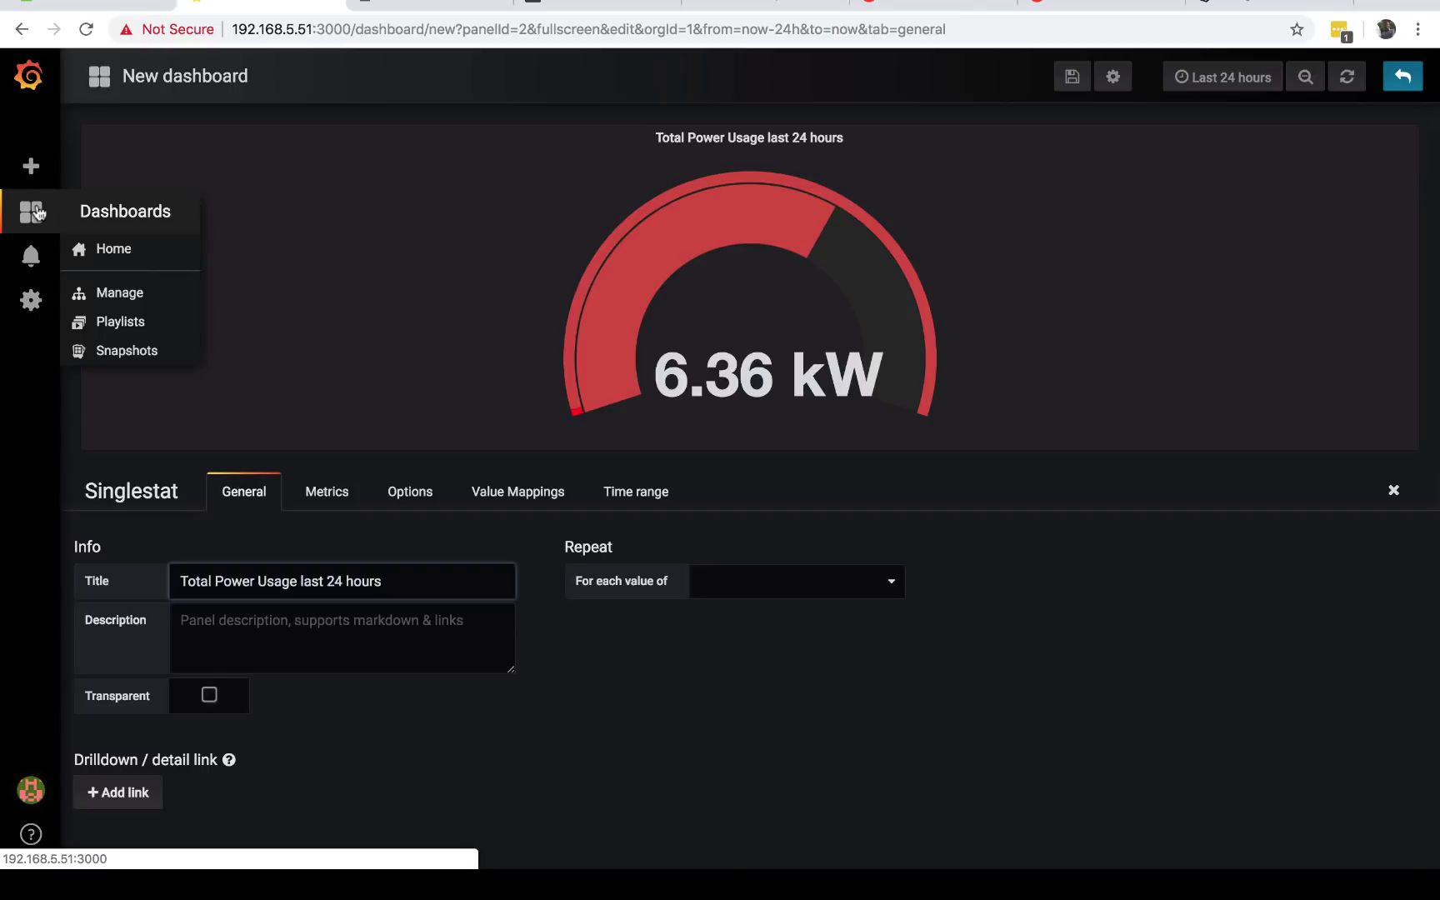
{"action": "left_click", "coordinate": [38, 213]}
{"action": "left_click", "coordinate": [171, 510]}
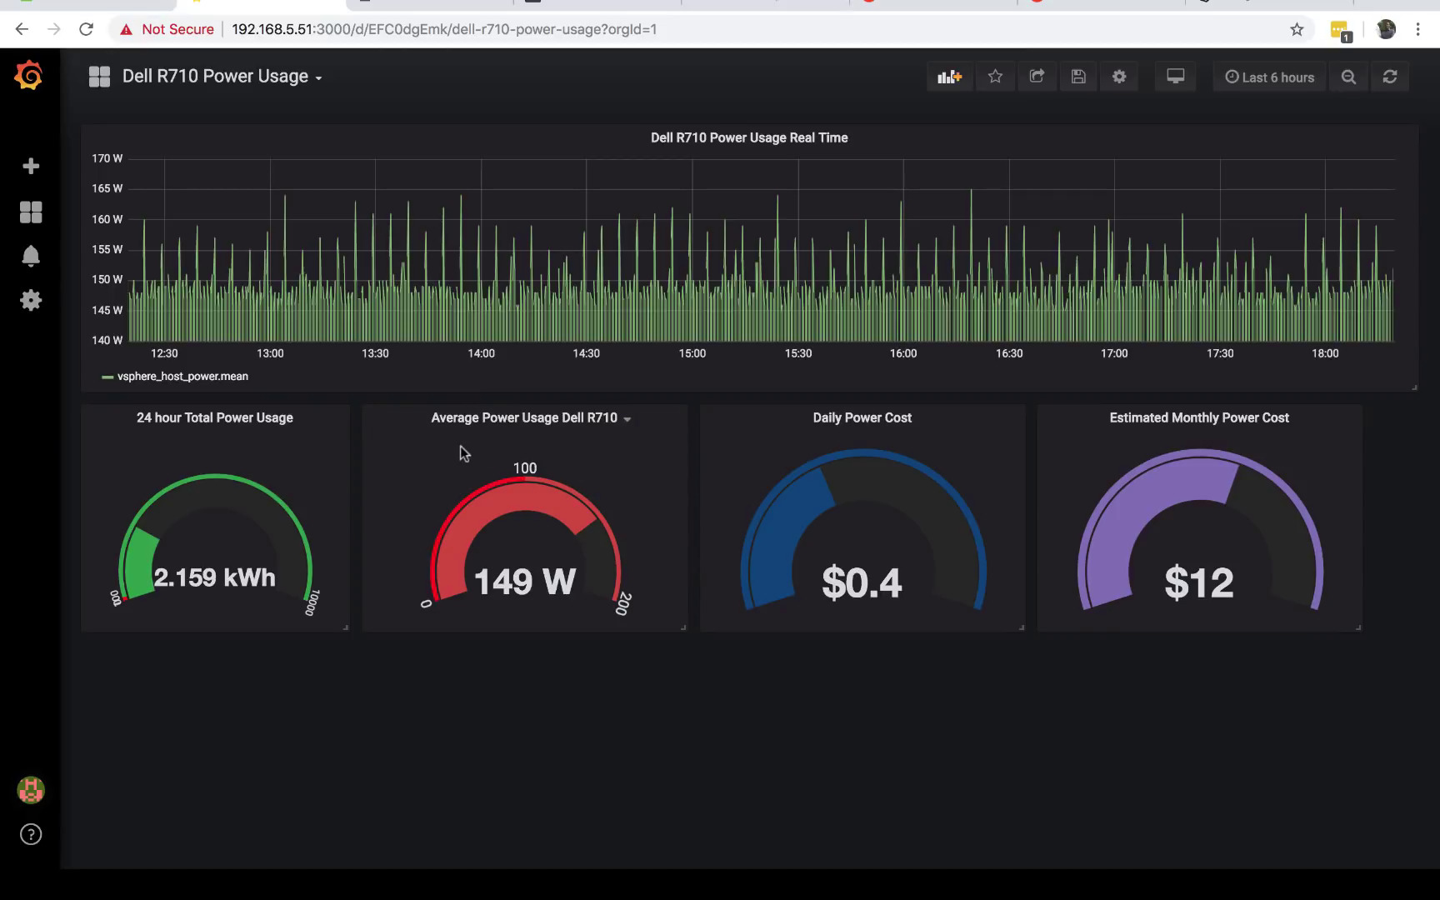
Step: Edit the Average Power Usage Dell R710 gauge and view its display Options
{"action": "left_click", "coordinate": [622, 427]}
{"action": "left_click", "coordinate": [582, 481]}
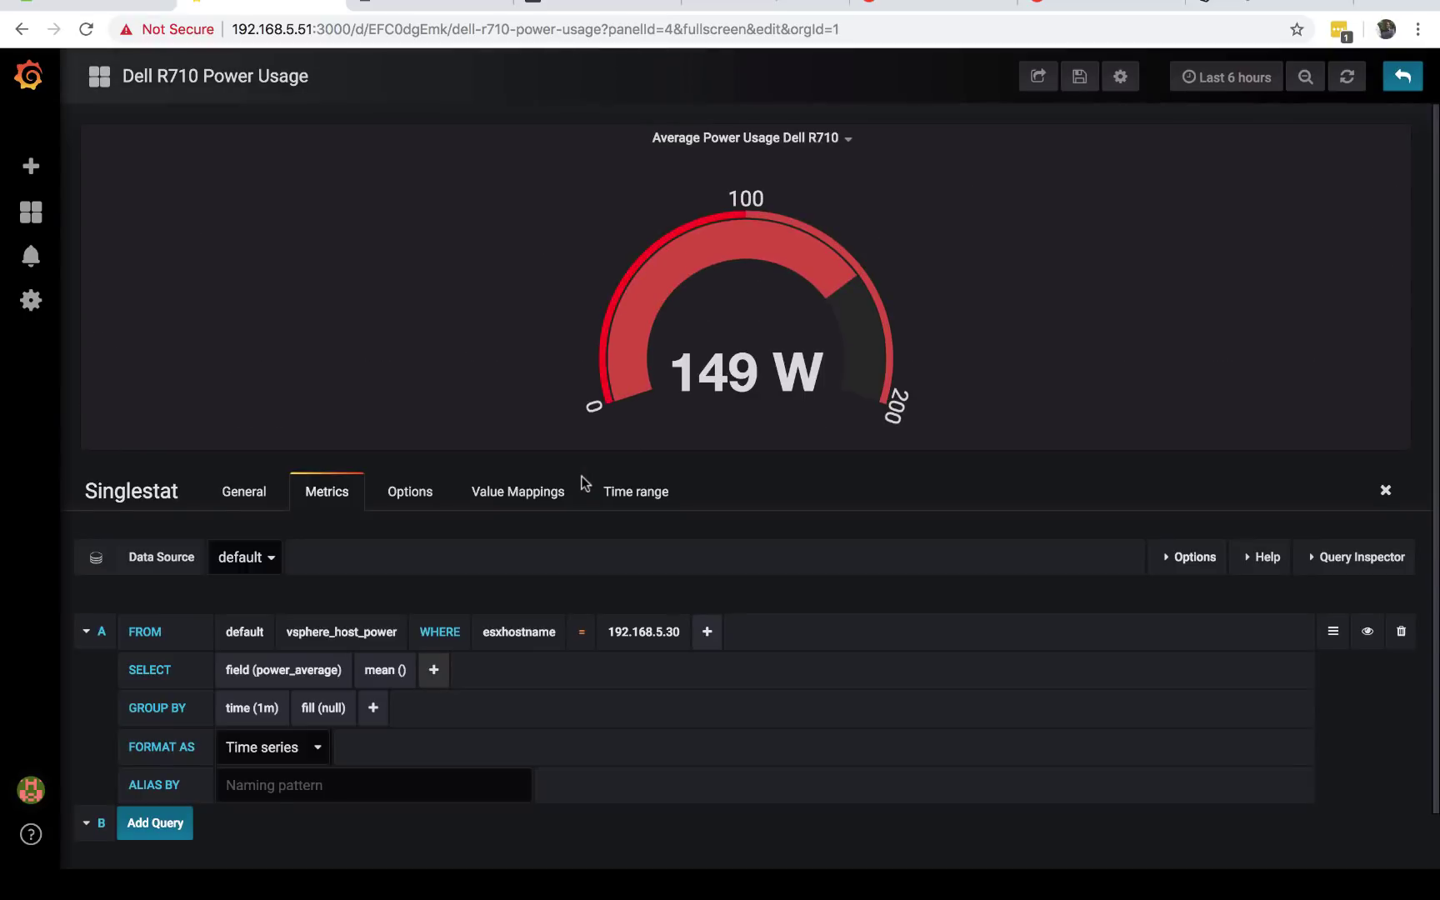
{"action": "scroll", "coordinate": [338, 566], "scroll_direction": "down", "scroll_amount": 1}
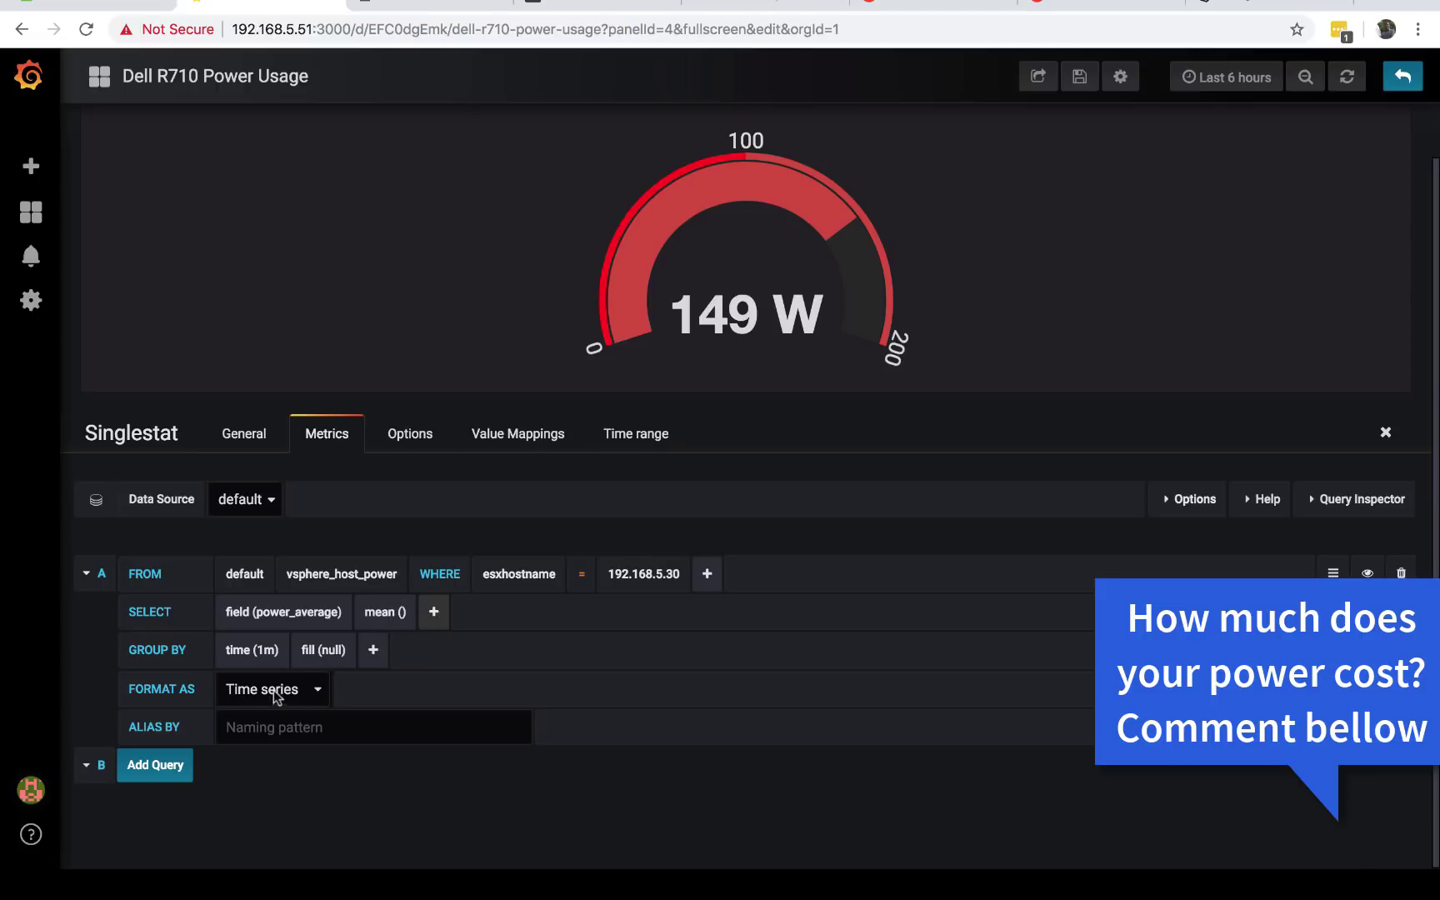
{"action": "left_click", "coordinate": [419, 430]}
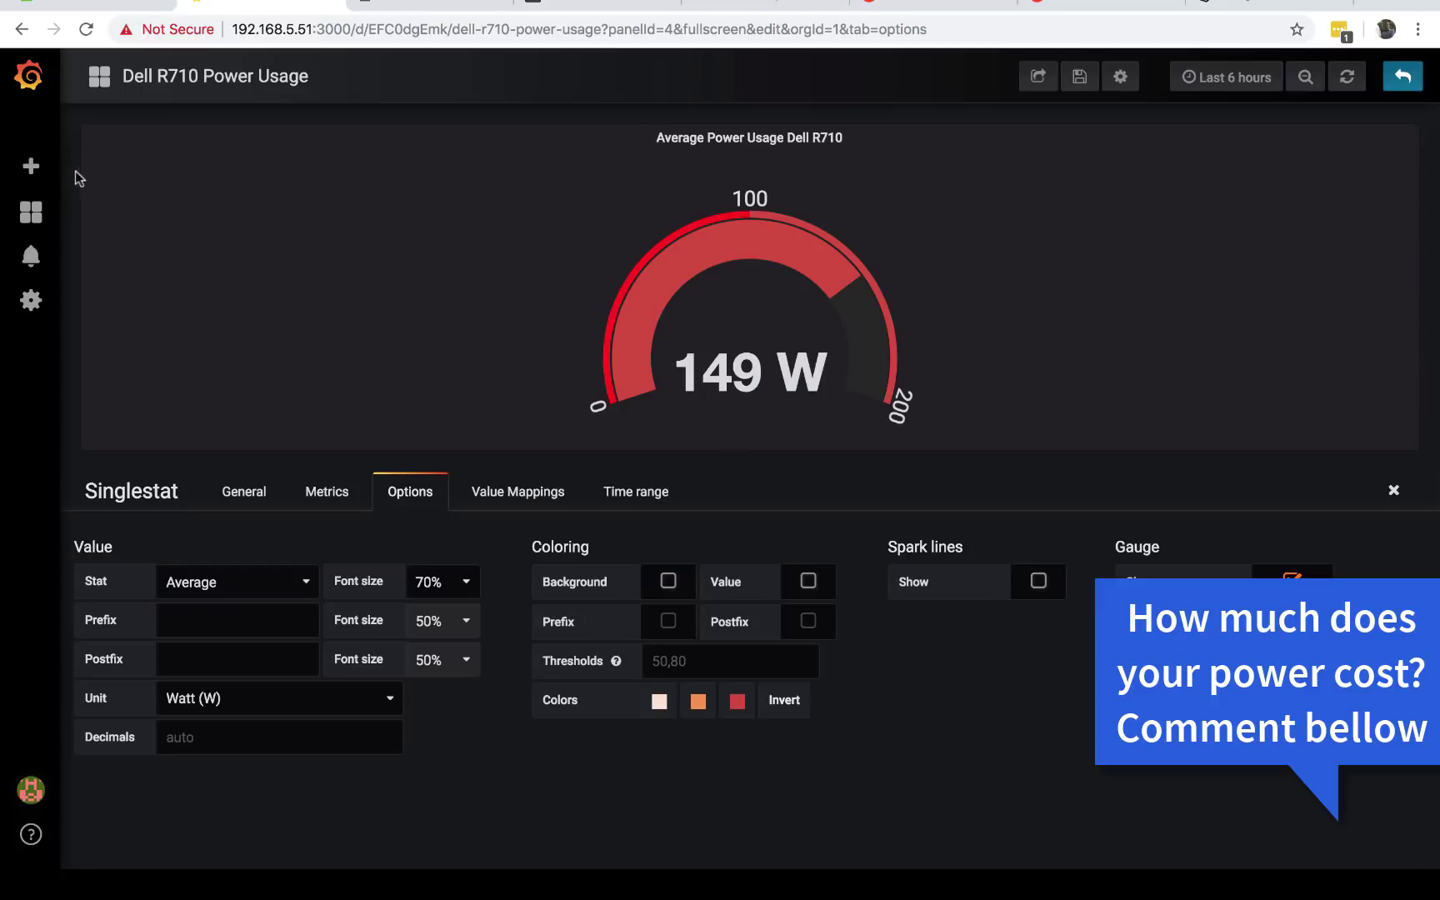
Step: Reopen the Dell R710 Power Usage dashboard via Home, showing 6.35 kWh over 24 hours
{"action": "mouse_move", "coordinate": [31, 212]}
{"action": "left_click", "coordinate": [93, 247]}
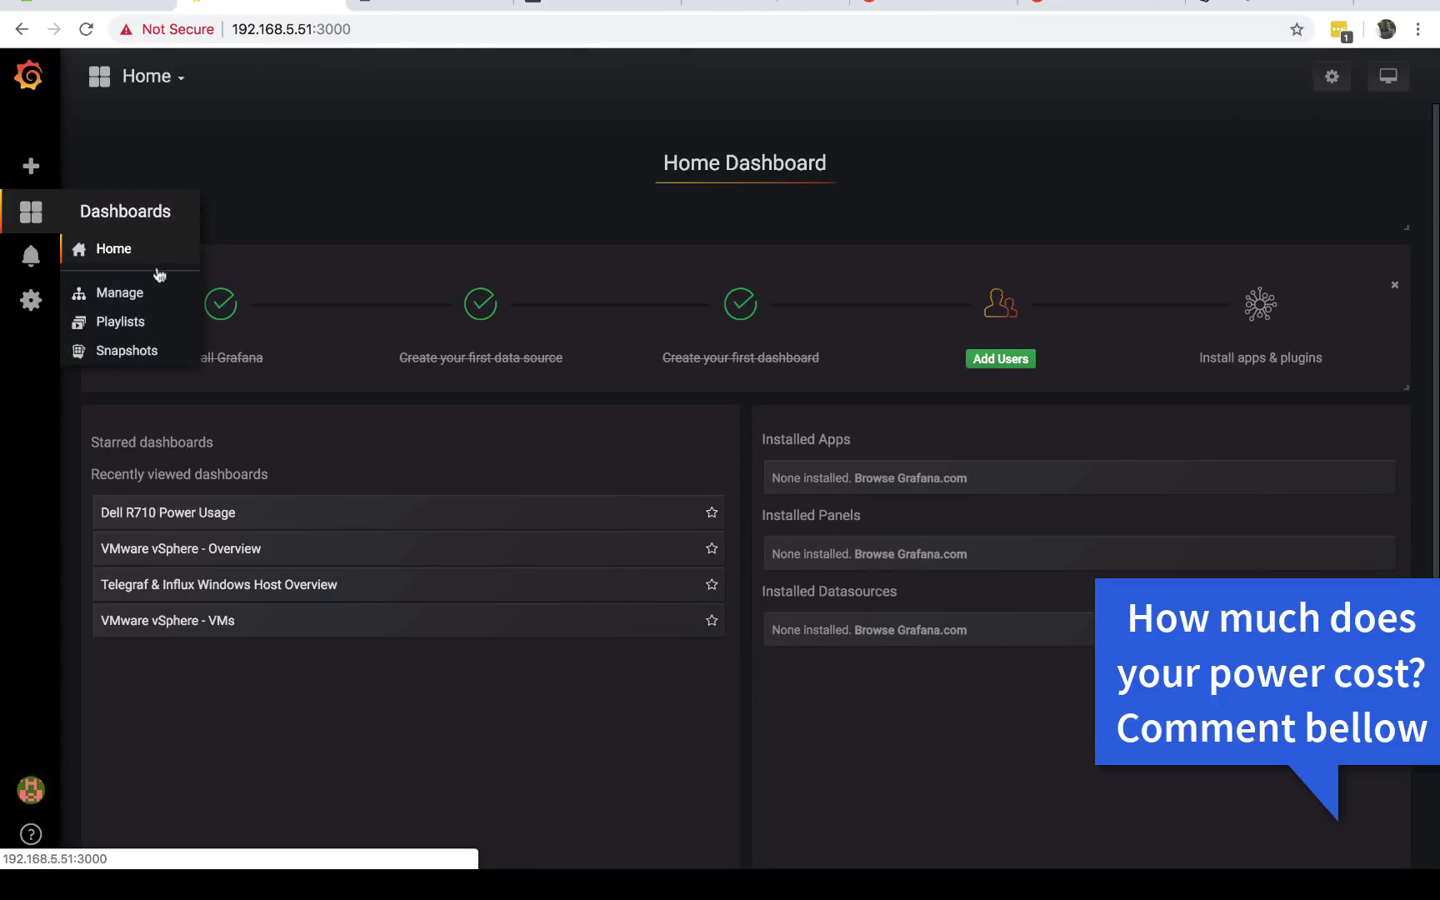
{"action": "left_click", "coordinate": [188, 512]}
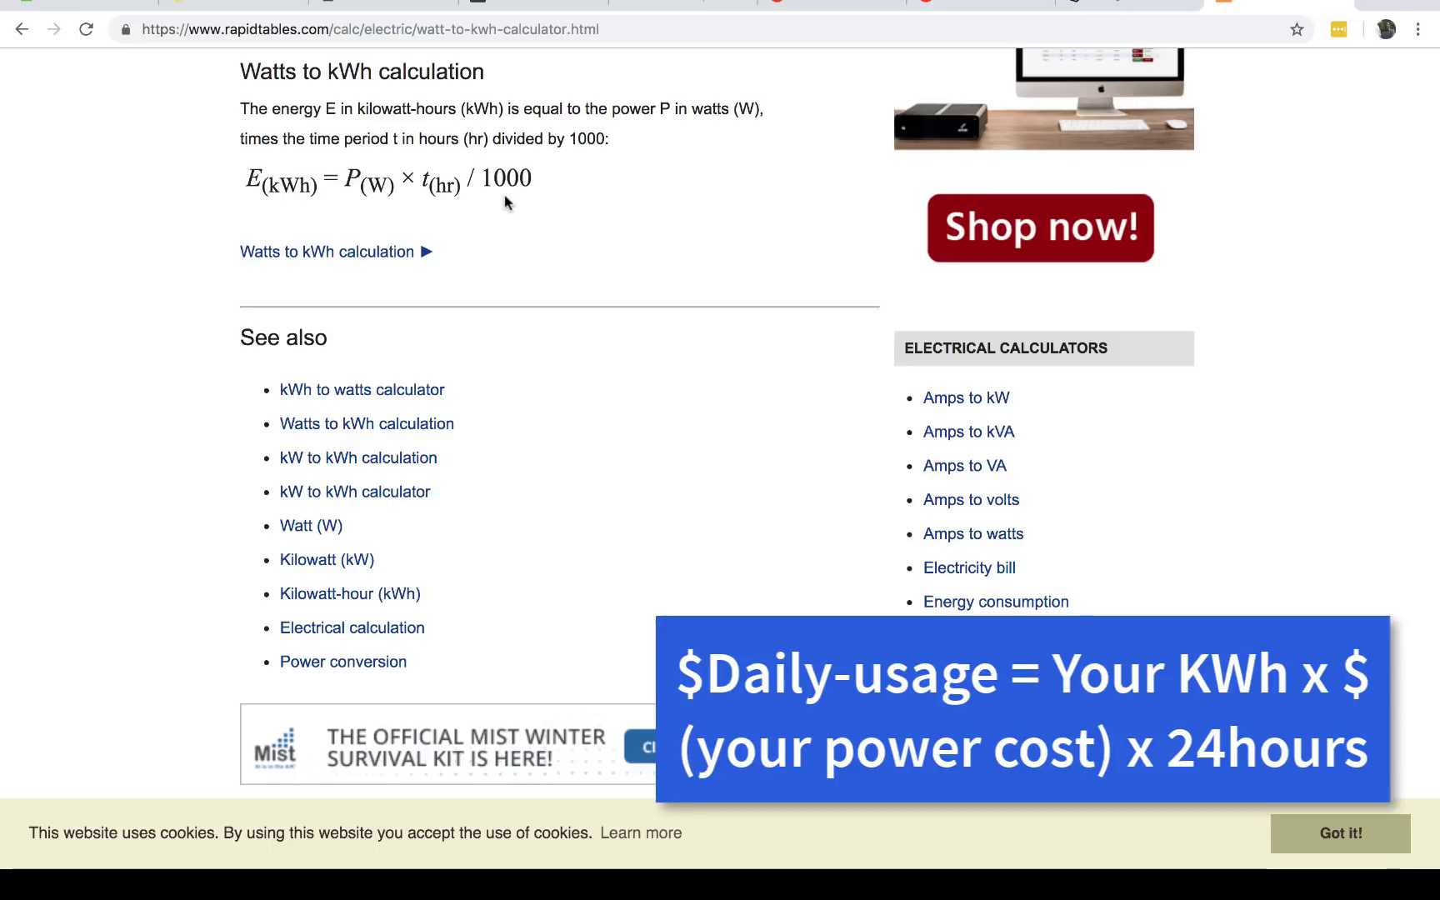
{"action": "left_click", "coordinate": [234, 5]}
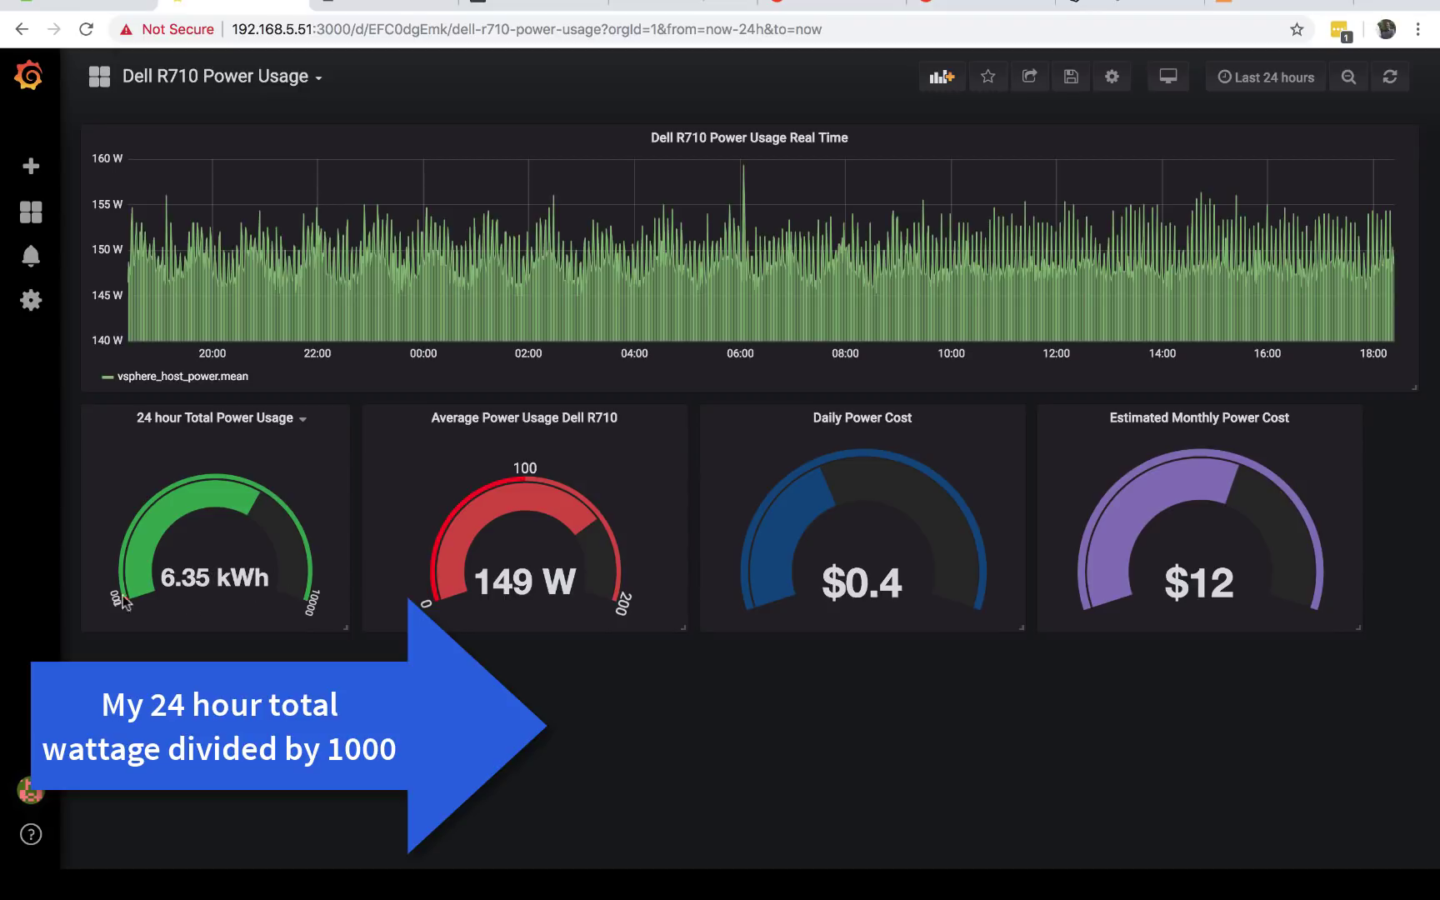
Step: Open the Daily Power Cost gauge for editing
{"action": "left_click", "coordinate": [918, 420]}
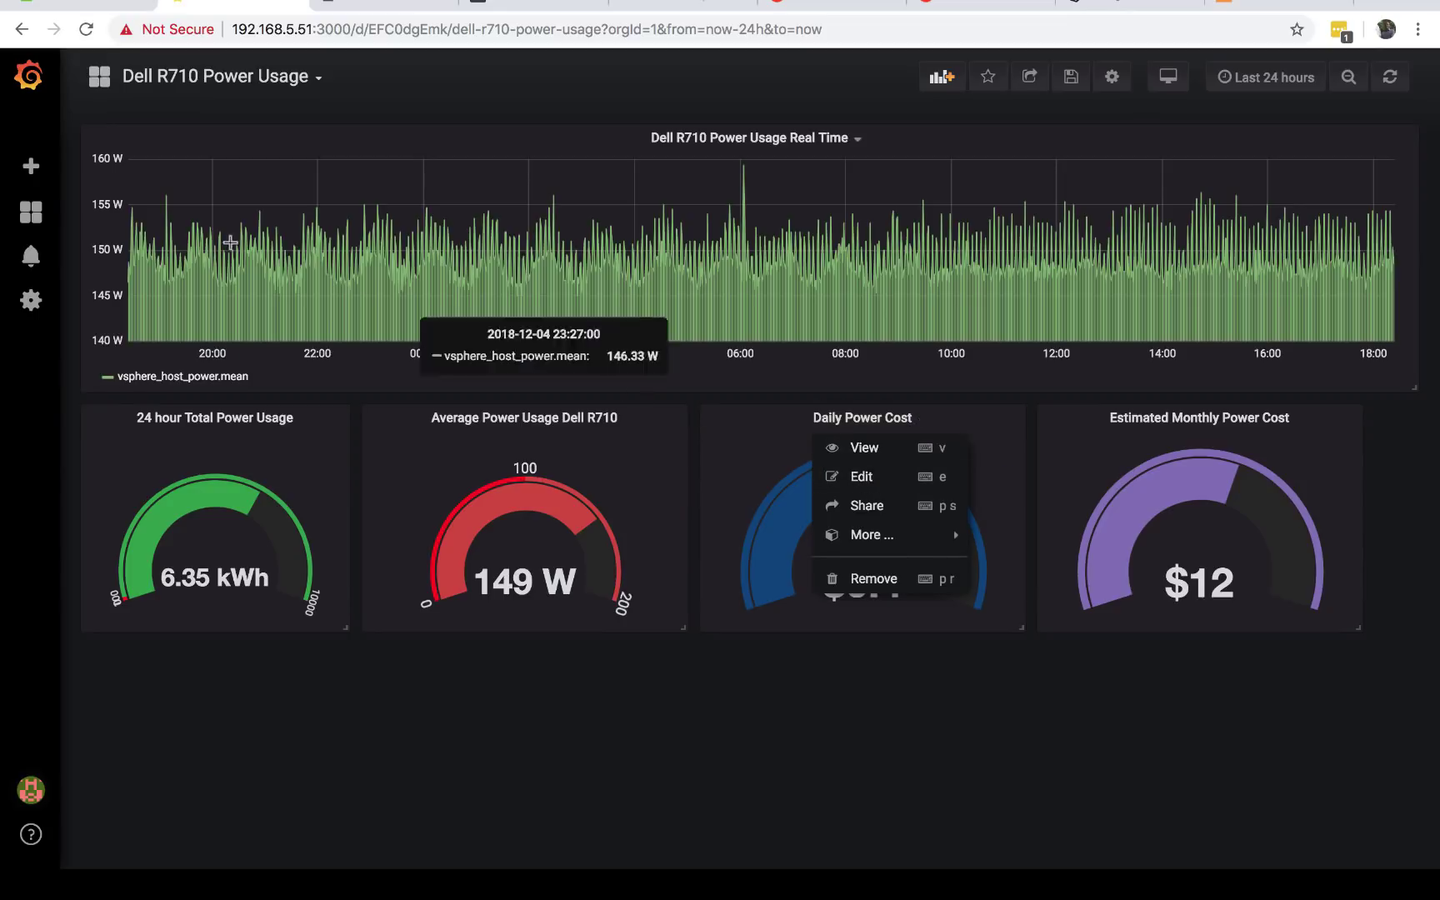
{"action": "mouse_move", "coordinate": [38, 173]}
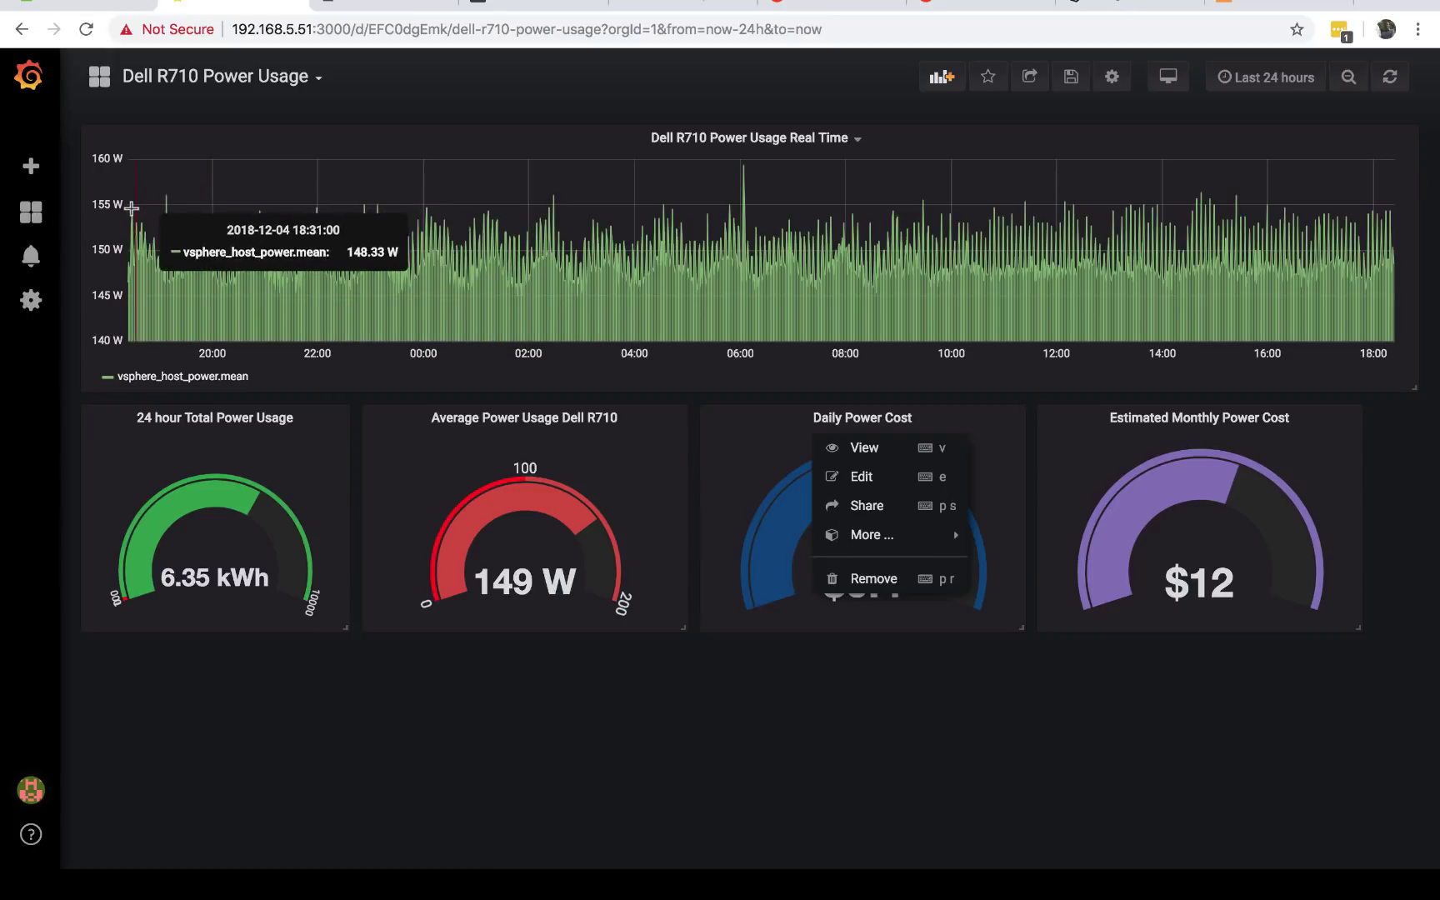
{"action": "left_click", "coordinate": [874, 482]}
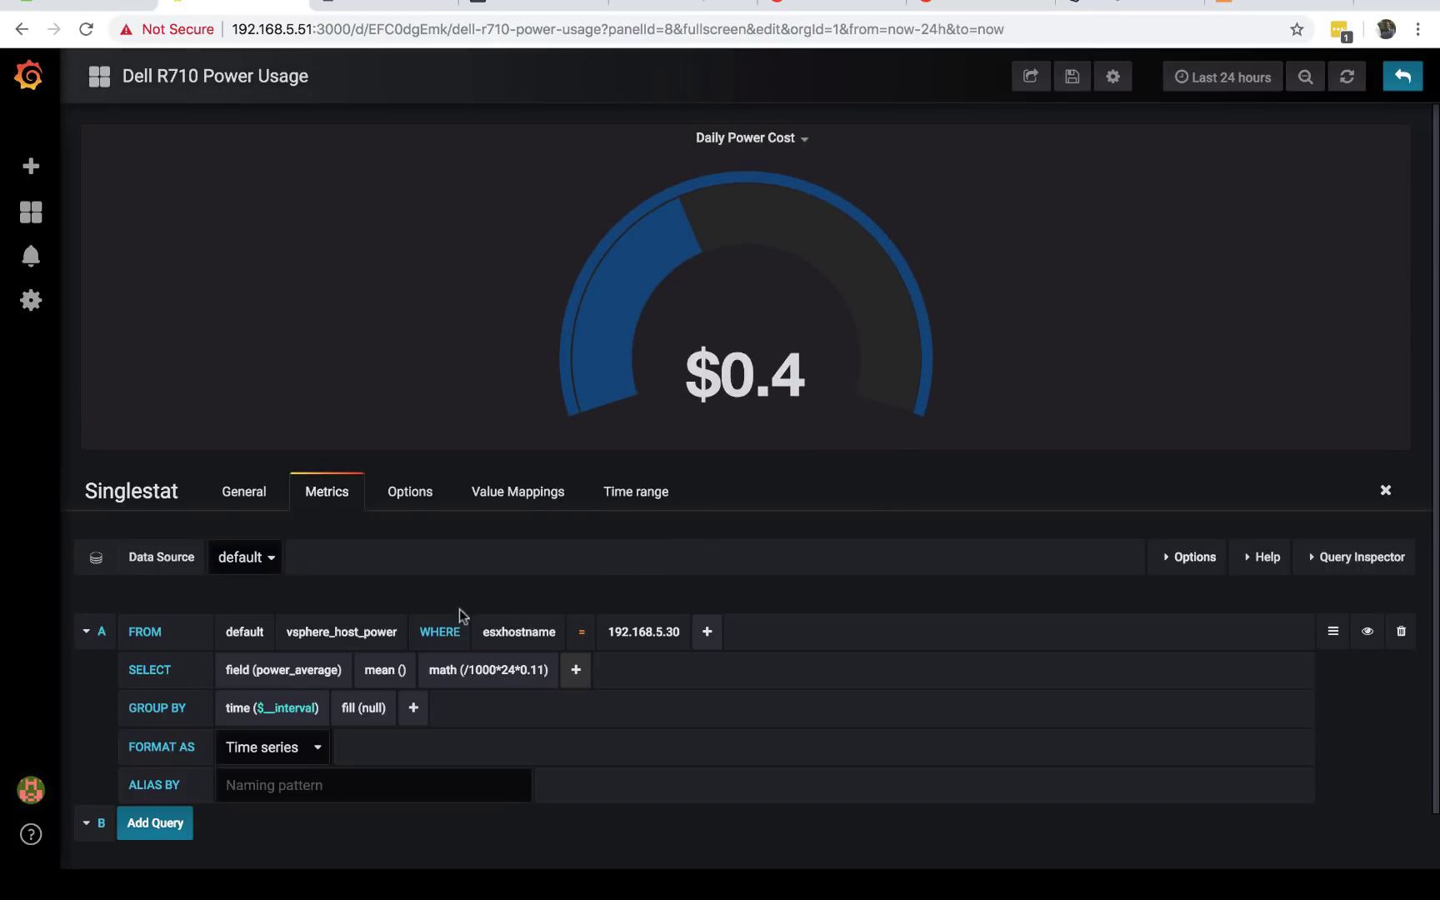
Step: Inspect the query's measurement and esxhostname filter, then view Xcel Energy's MNResRateCard.pdf
{"action": "left_click", "coordinate": [319, 639]}
{"action": "left_click", "coordinate": [386, 642]}
{"action": "left_click", "coordinate": [516, 638]}
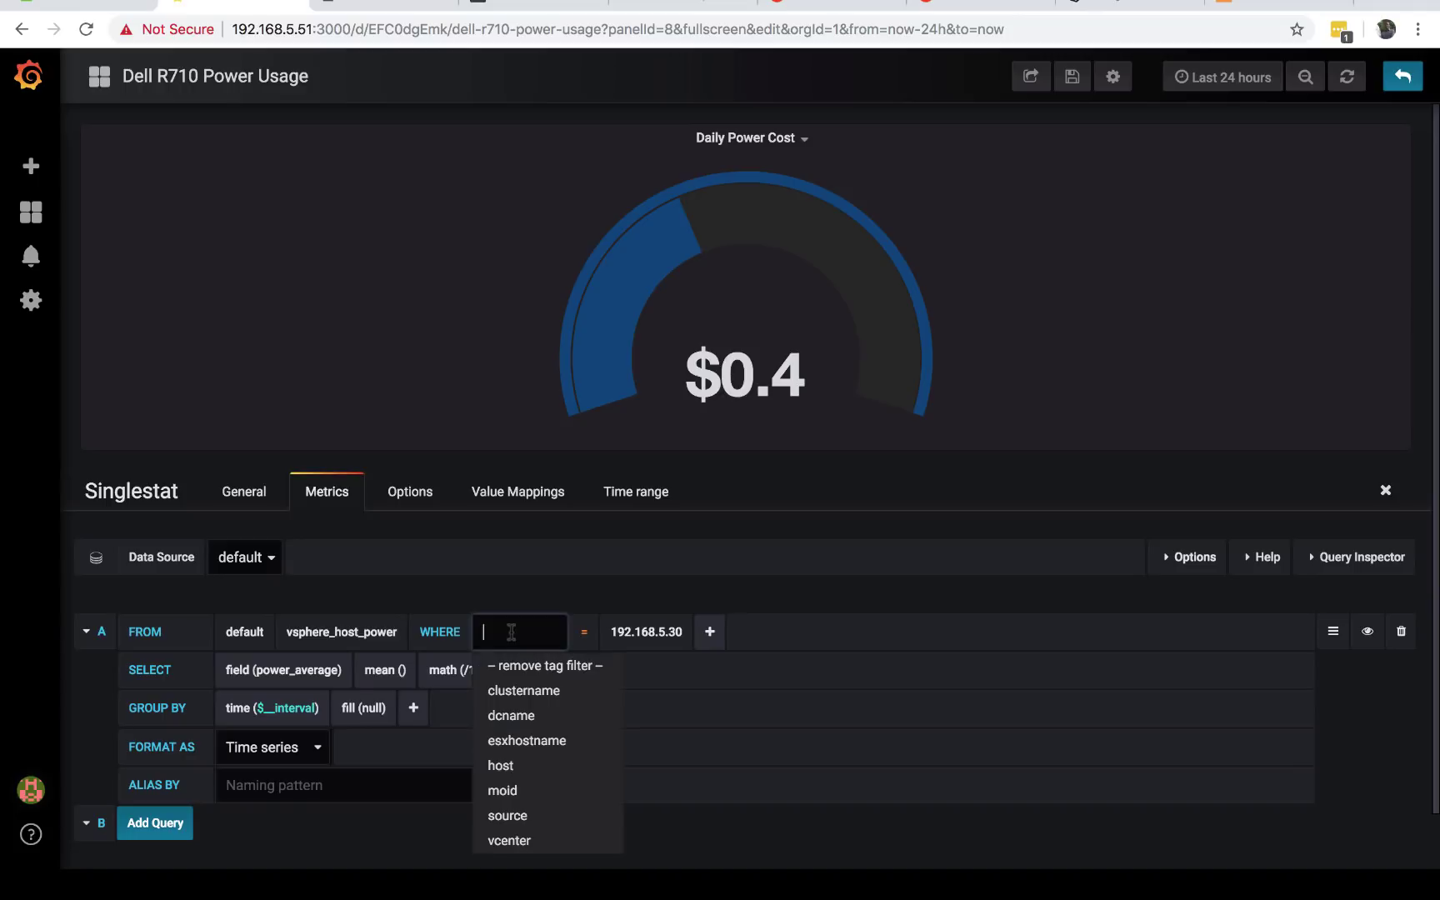
{"action": "left_click", "coordinate": [525, 741]}
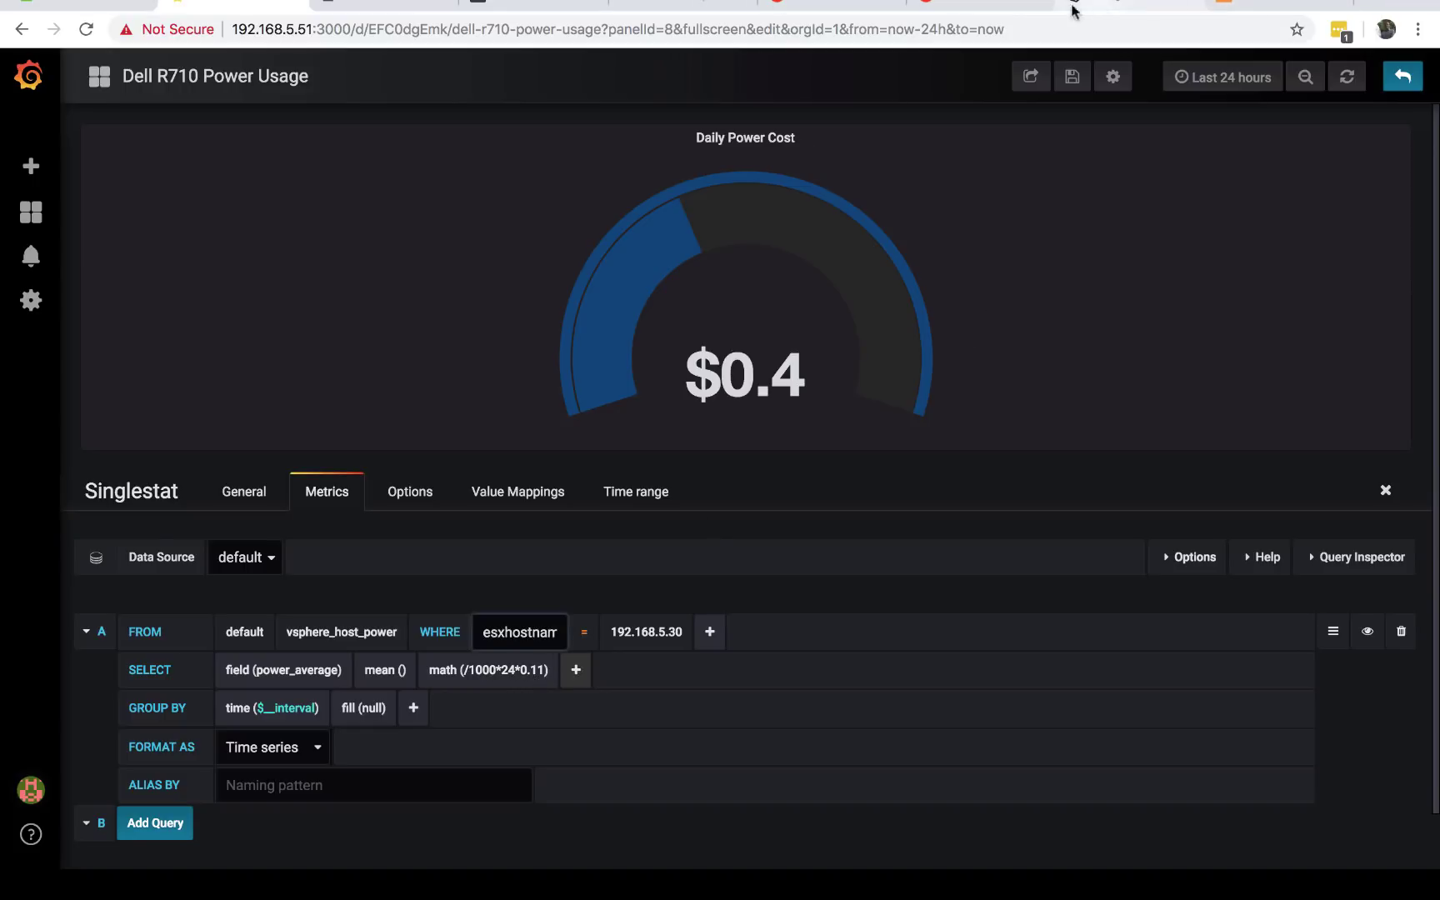
{"action": "left_click", "coordinate": [379, 3]}
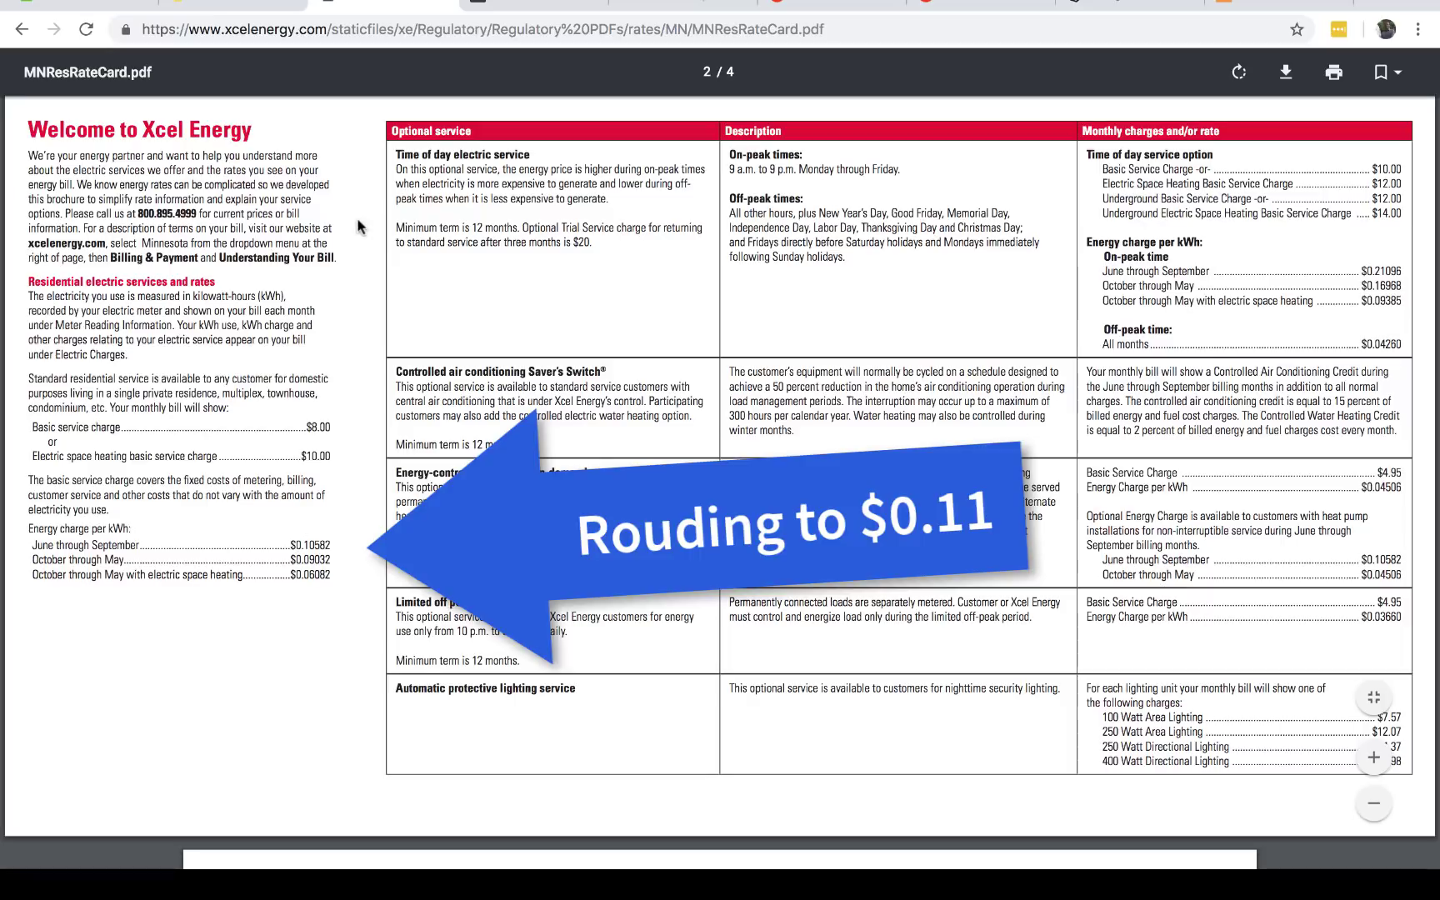
Step: Browse the SELECT row's functions without adding one, then view RapidTables' watts-to-kWh formula
{"action": "left_click", "coordinate": [230, 10]}
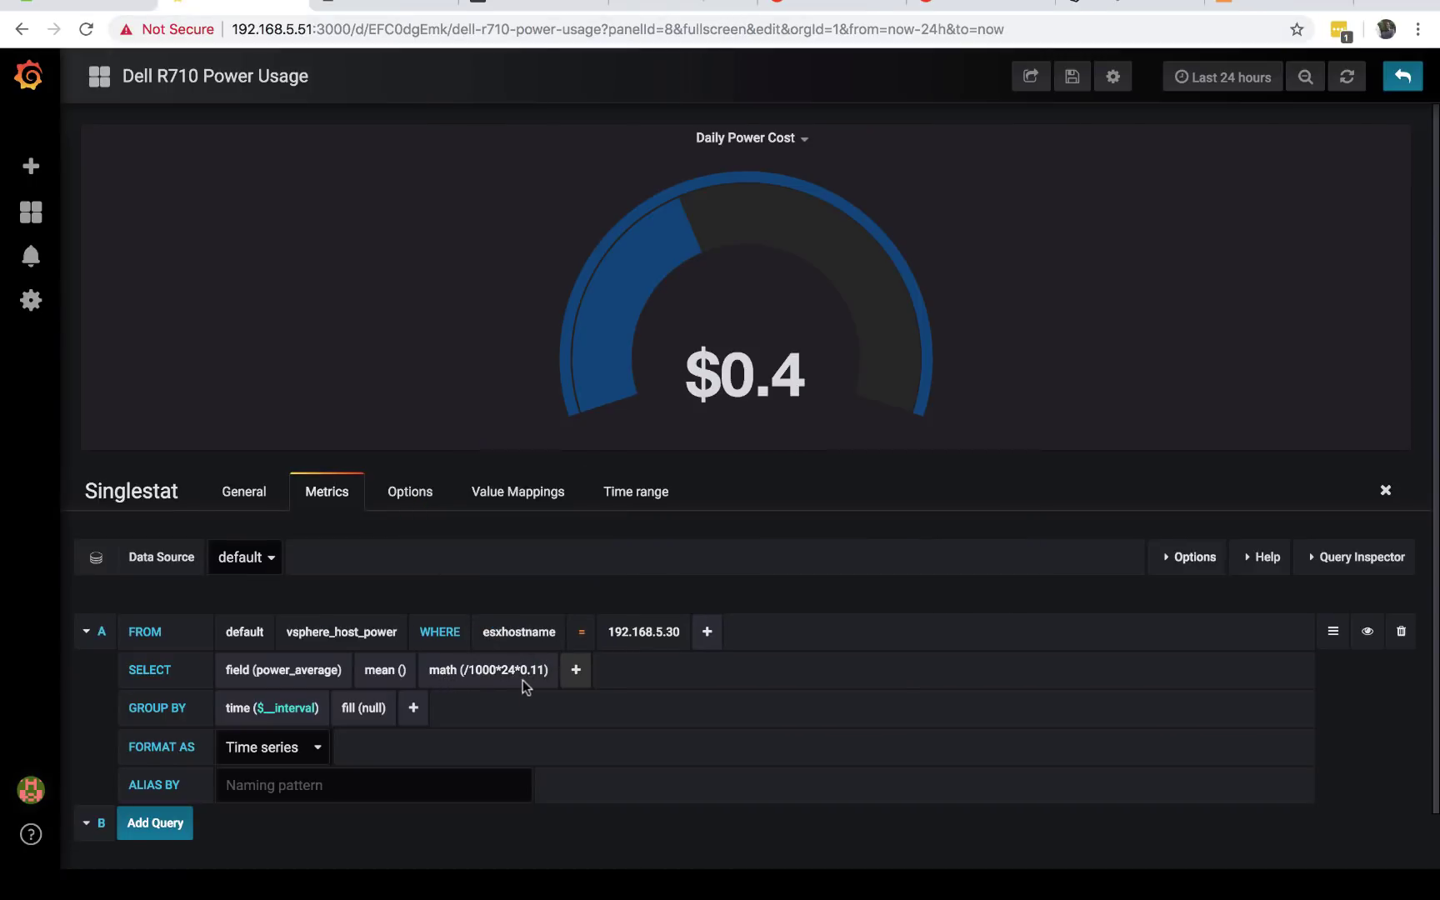
{"action": "left_click", "coordinate": [574, 670]}
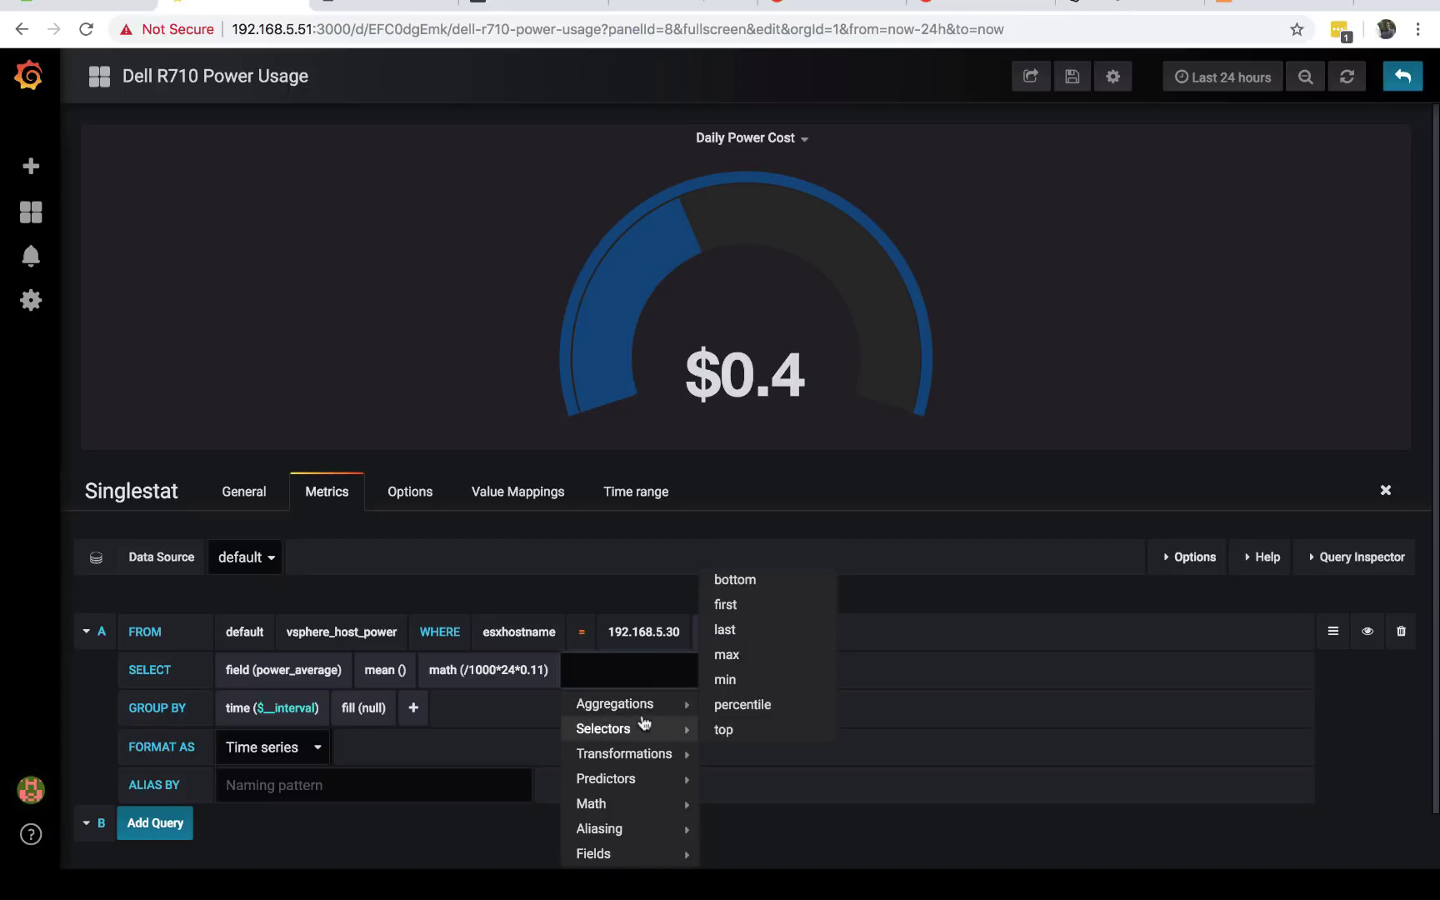
{"action": "mouse_move", "coordinate": [649, 708]}
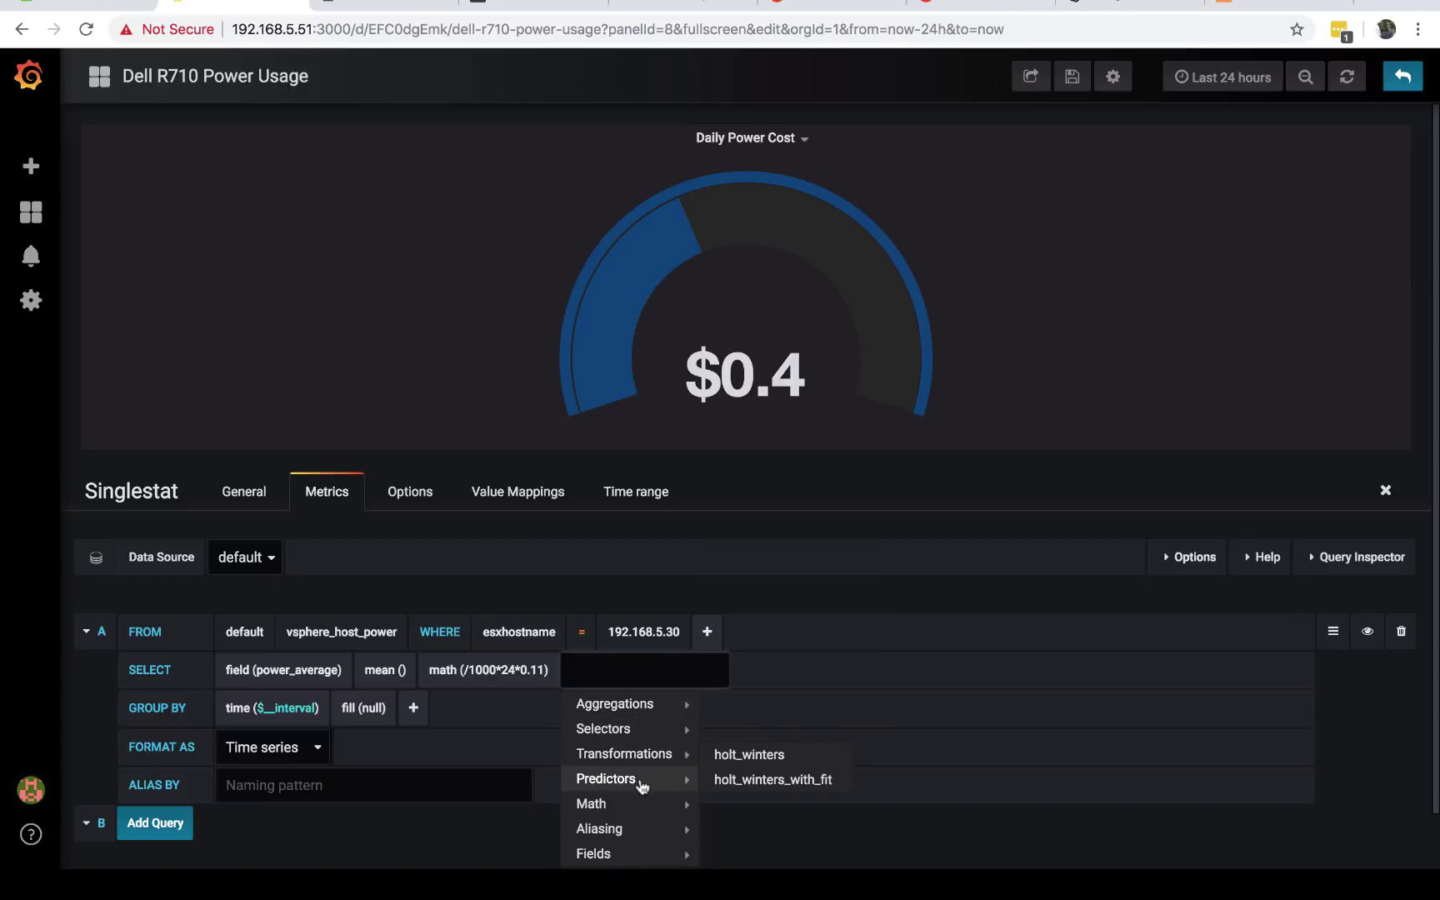
{"action": "mouse_move", "coordinate": [634, 808]}
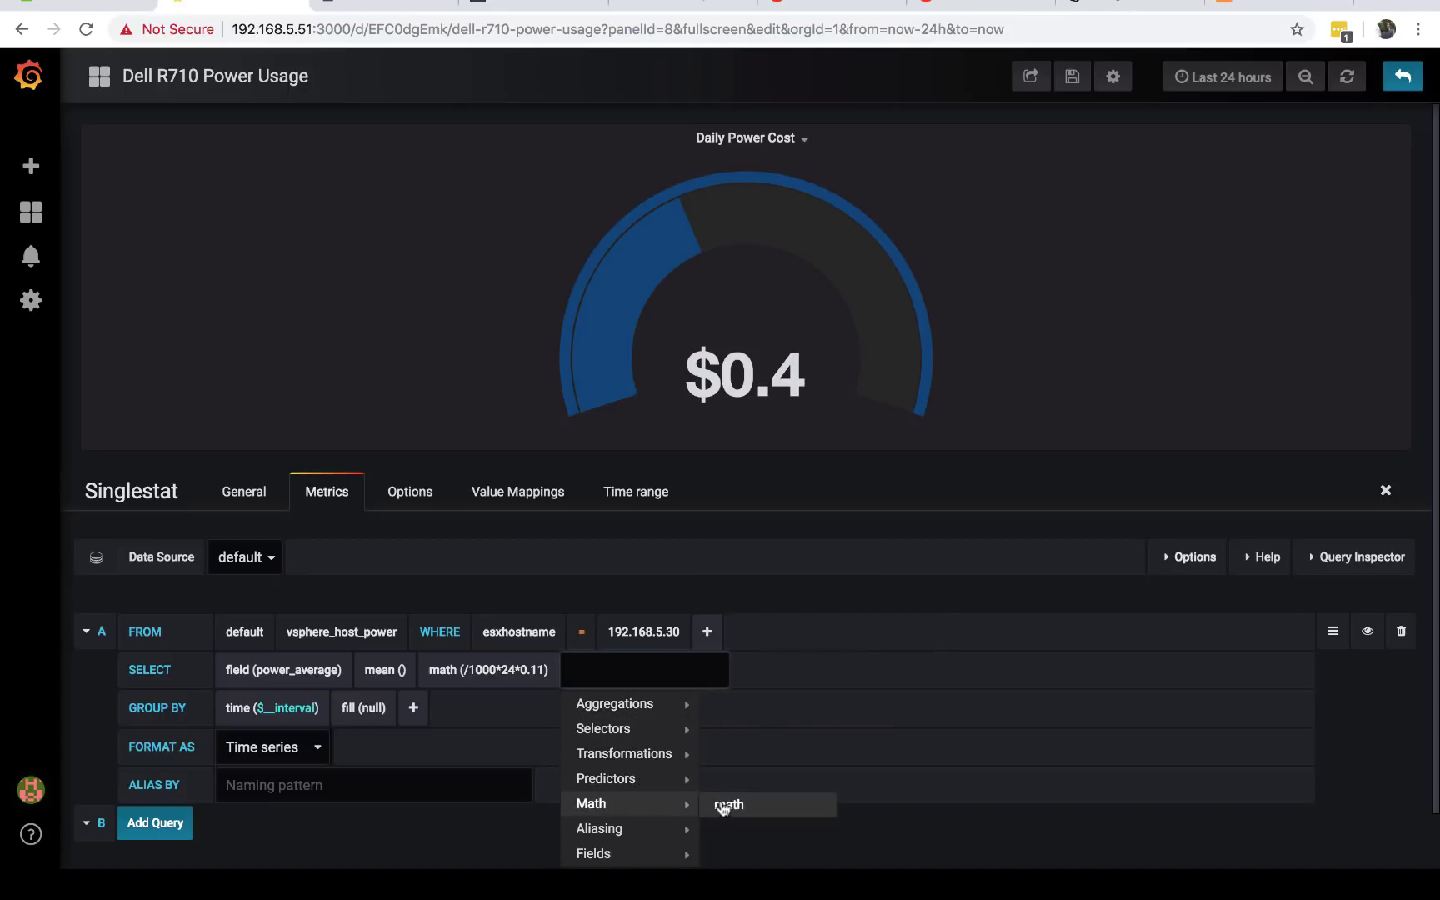
{"action": "left_click", "coordinate": [479, 719]}
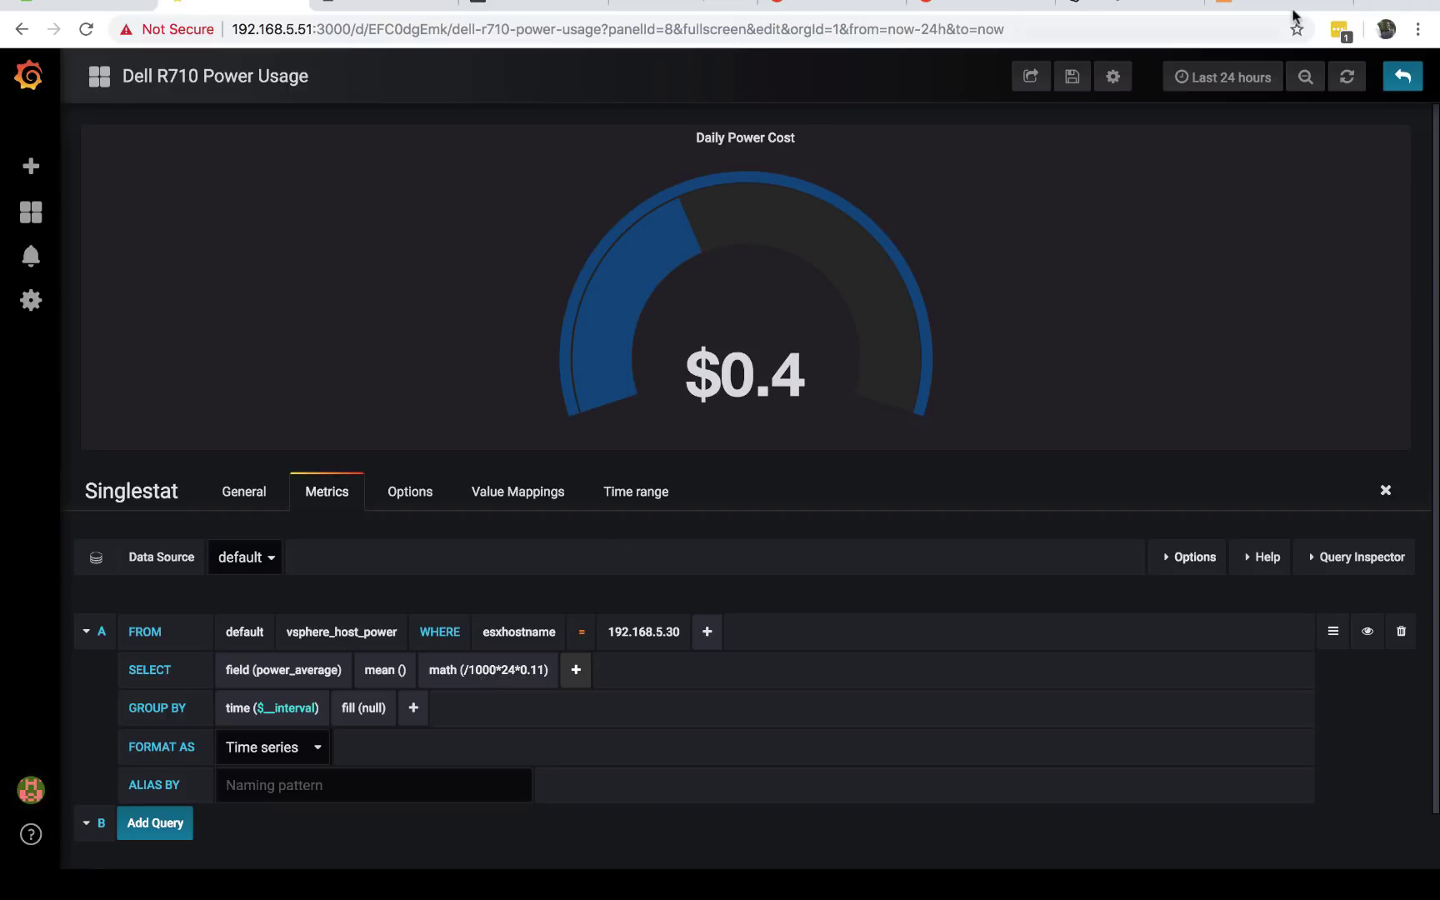
{"action": "left_click", "coordinate": [1260, 4]}
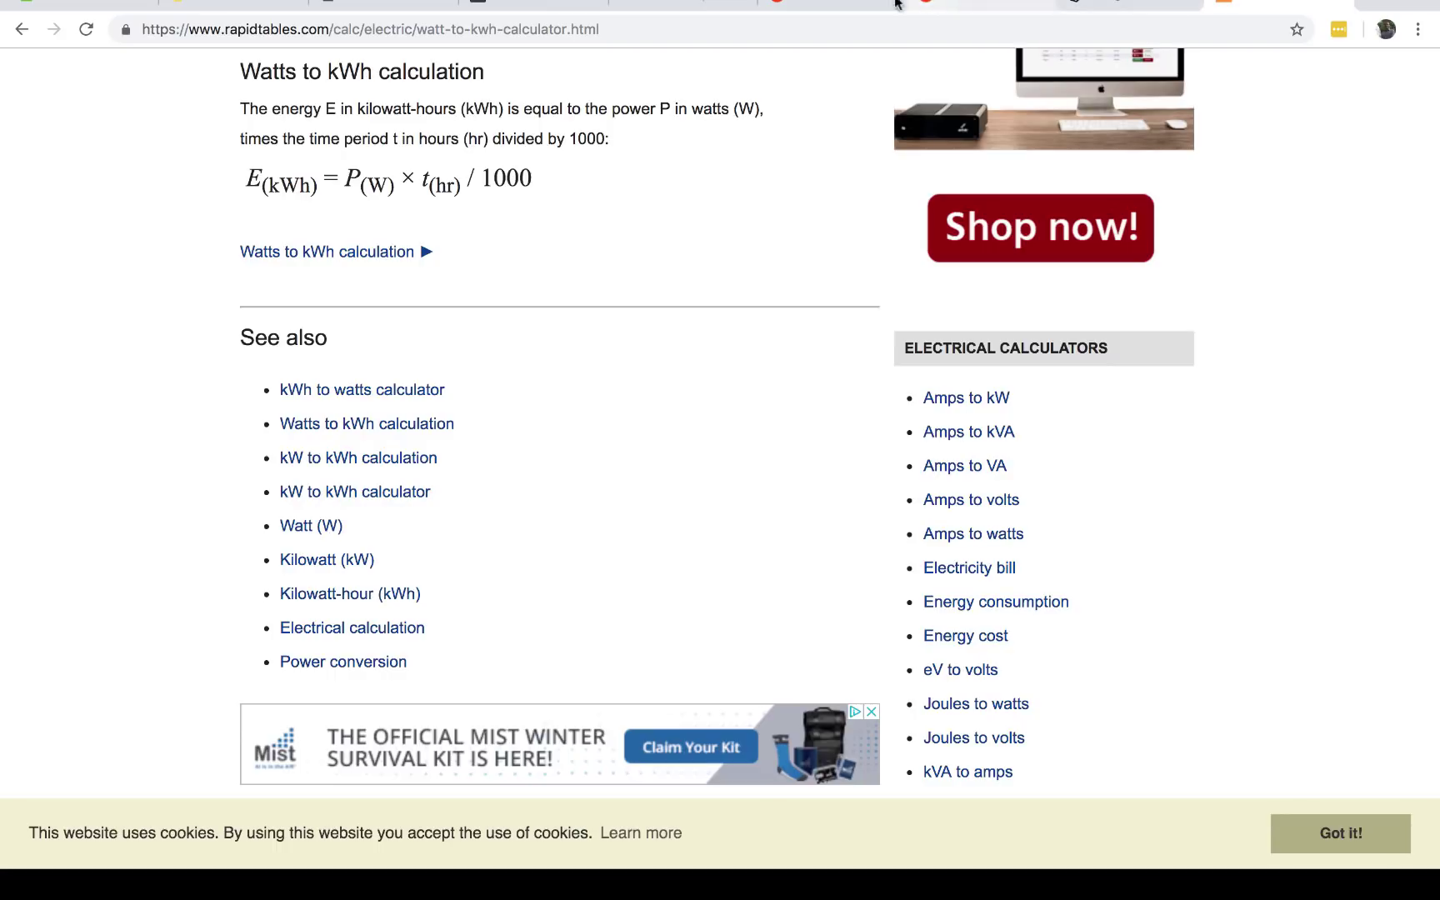
Step: Switch from the RapidTables page back to the Grafana Daily Power Cost editor tab
{"action": "left_click", "coordinate": [225, 4]}
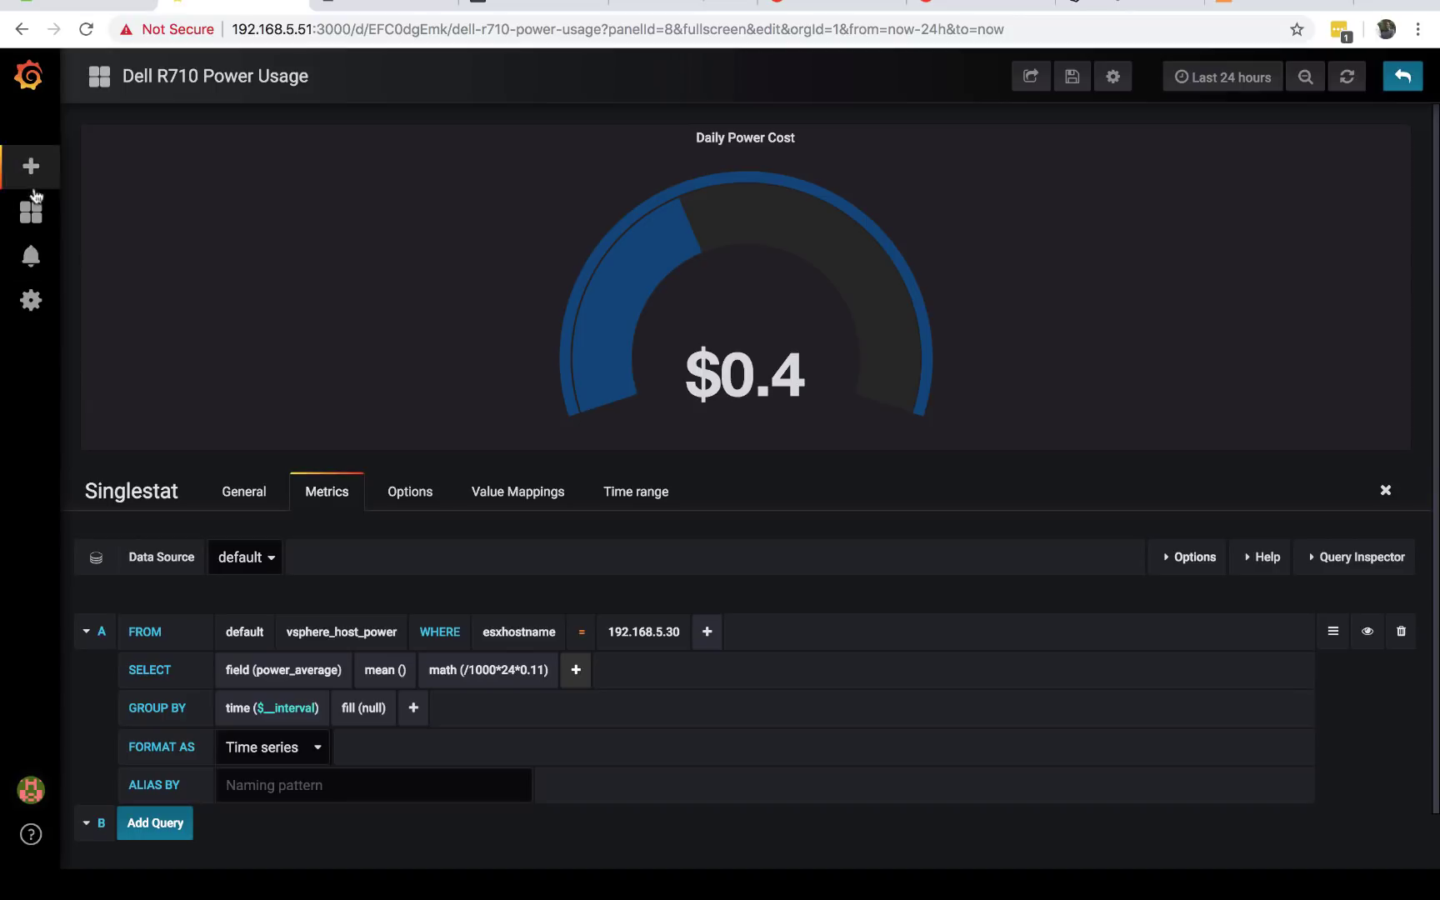
Step: Open the Dell R710 Power Usage dashboard from the full dashboards list
{"action": "mouse_move", "coordinate": [33, 215]}
{"action": "left_click", "coordinate": [119, 292]}
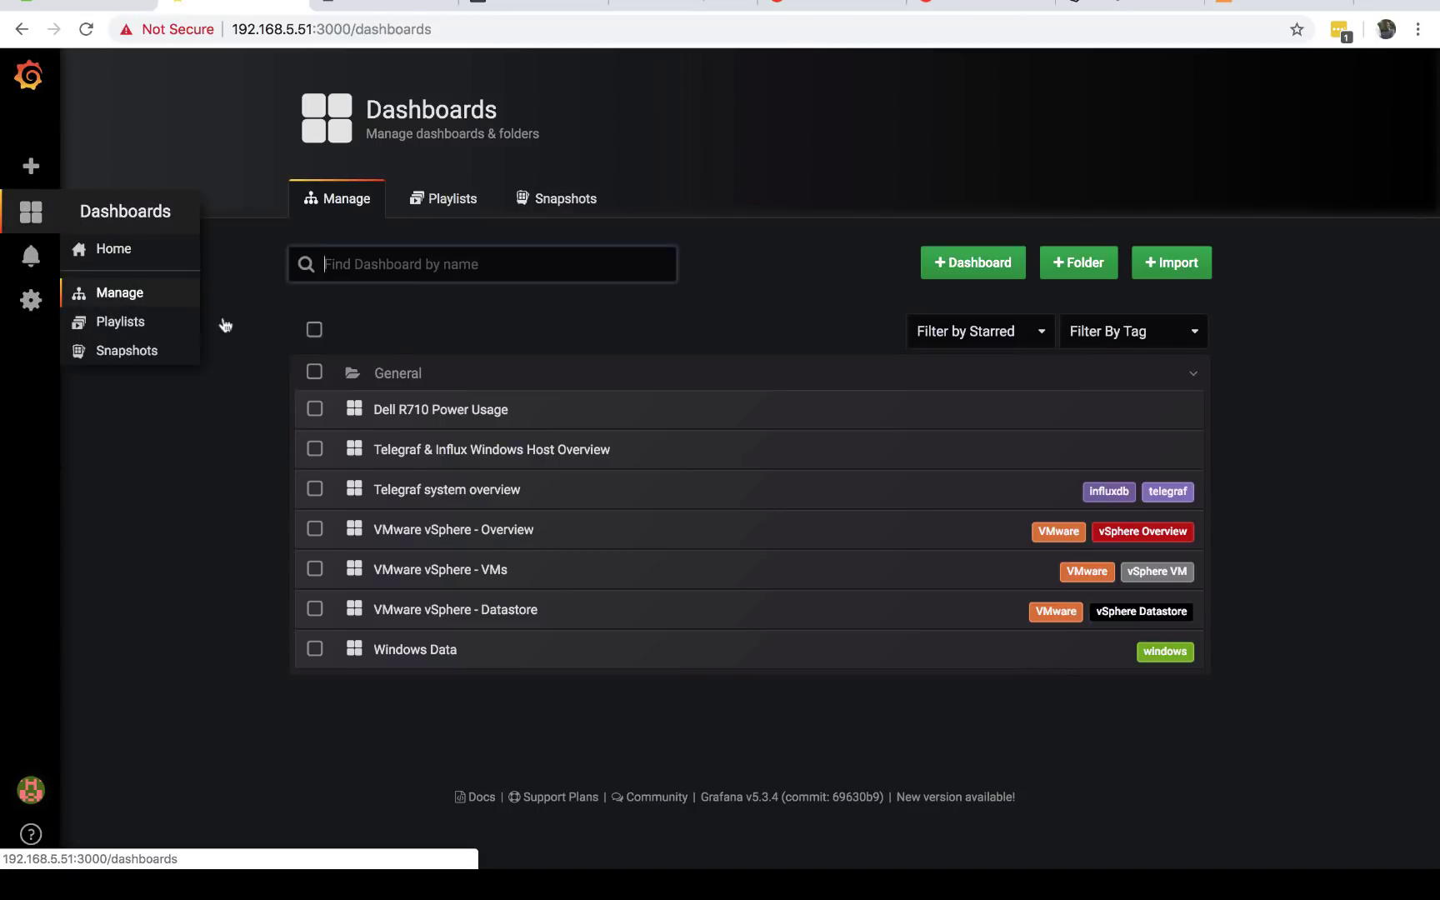
{"action": "left_click", "coordinate": [434, 421]}
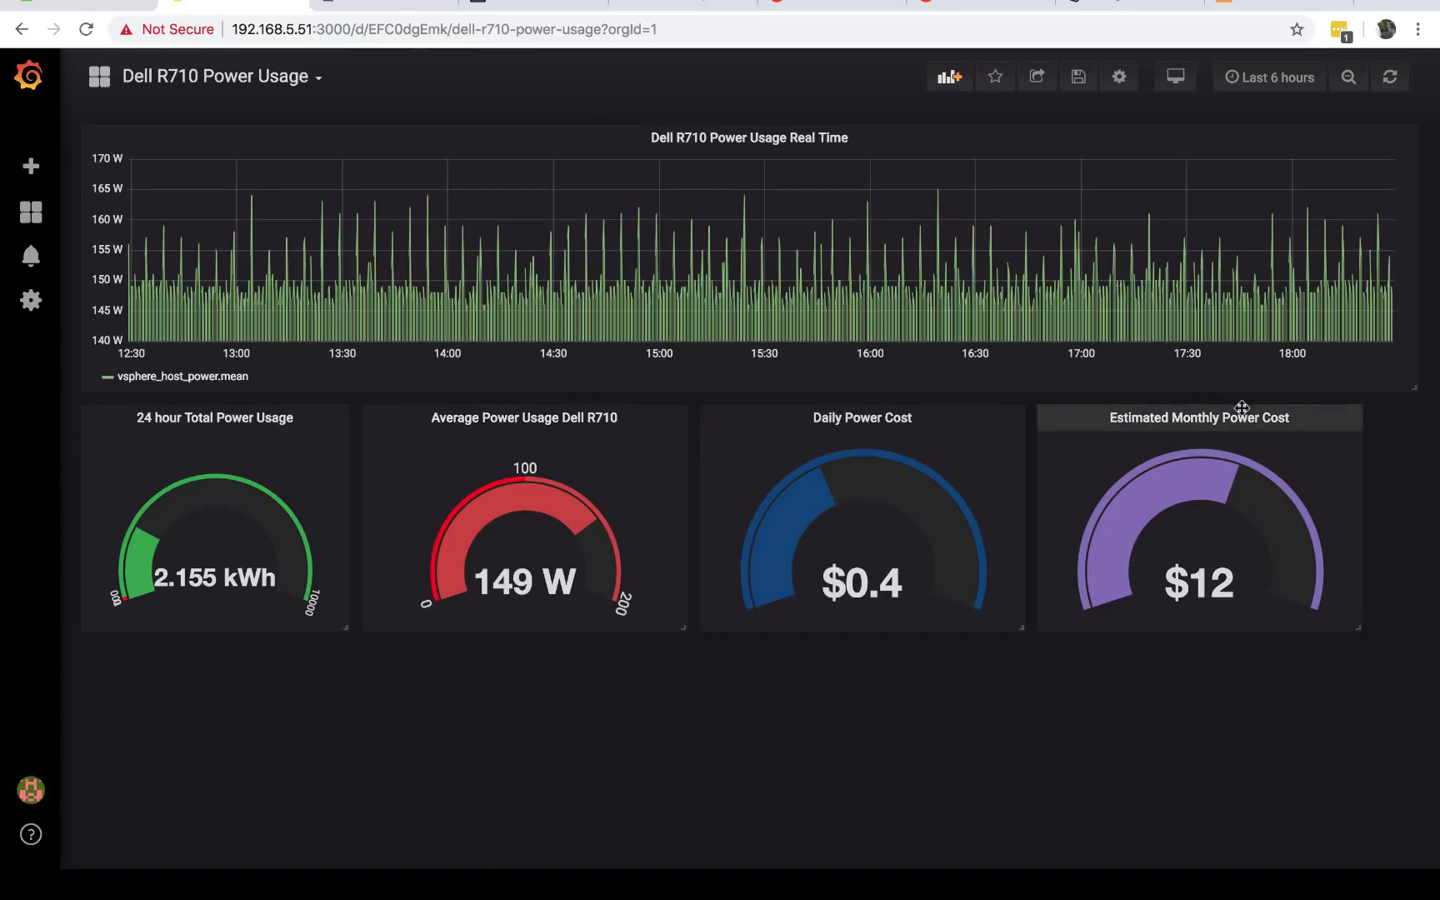
Step: Review the Estimated Monthly Power Cost query's math(/1000*30*24*0.11), then return to Home
{"action": "left_click", "coordinate": [1275, 429]}
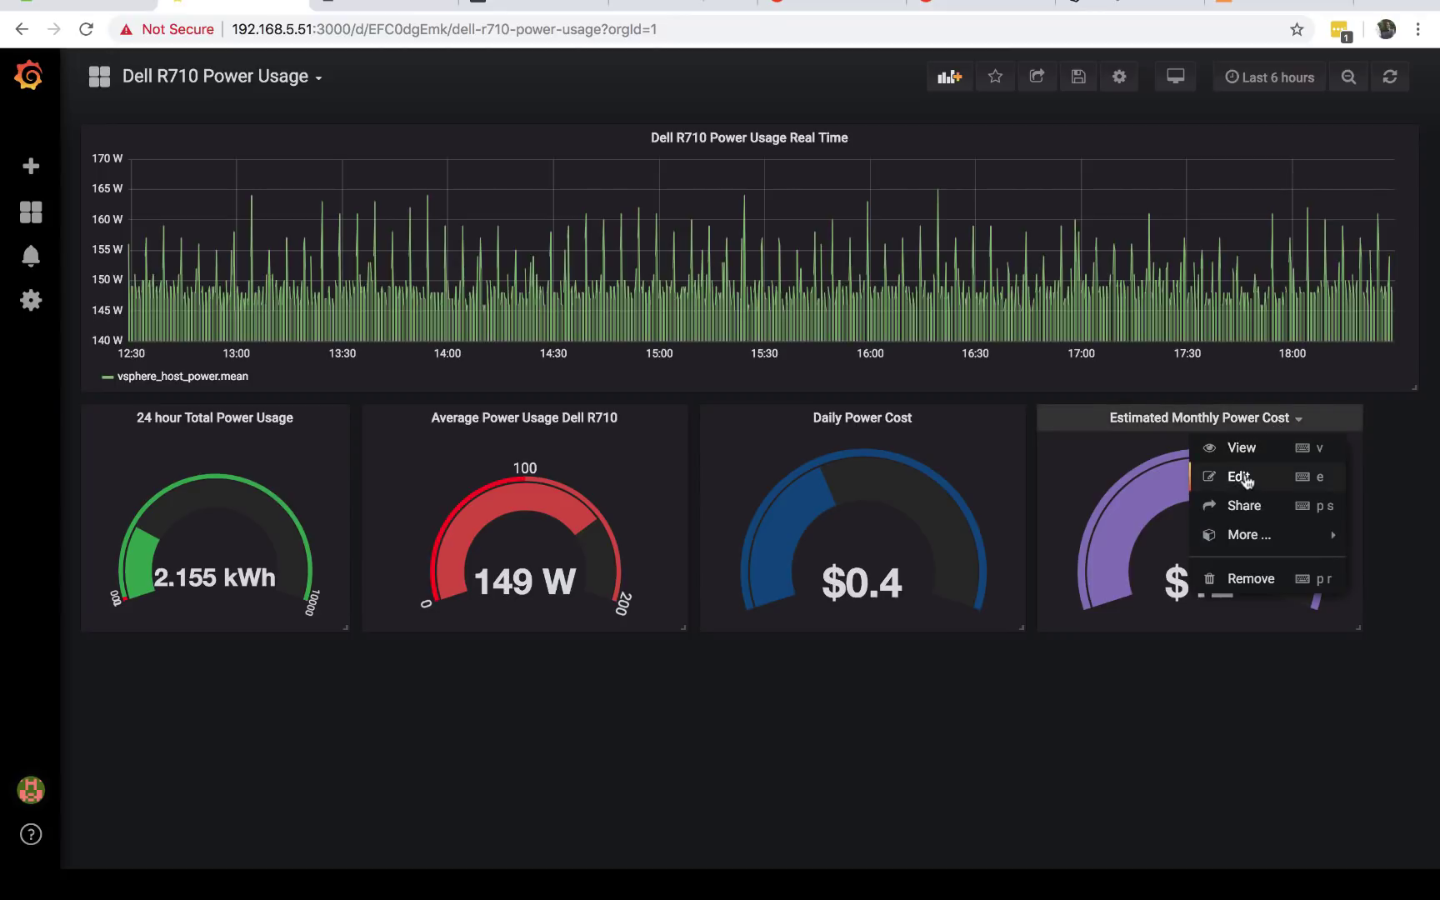
{"action": "left_click", "coordinate": [1243, 478]}
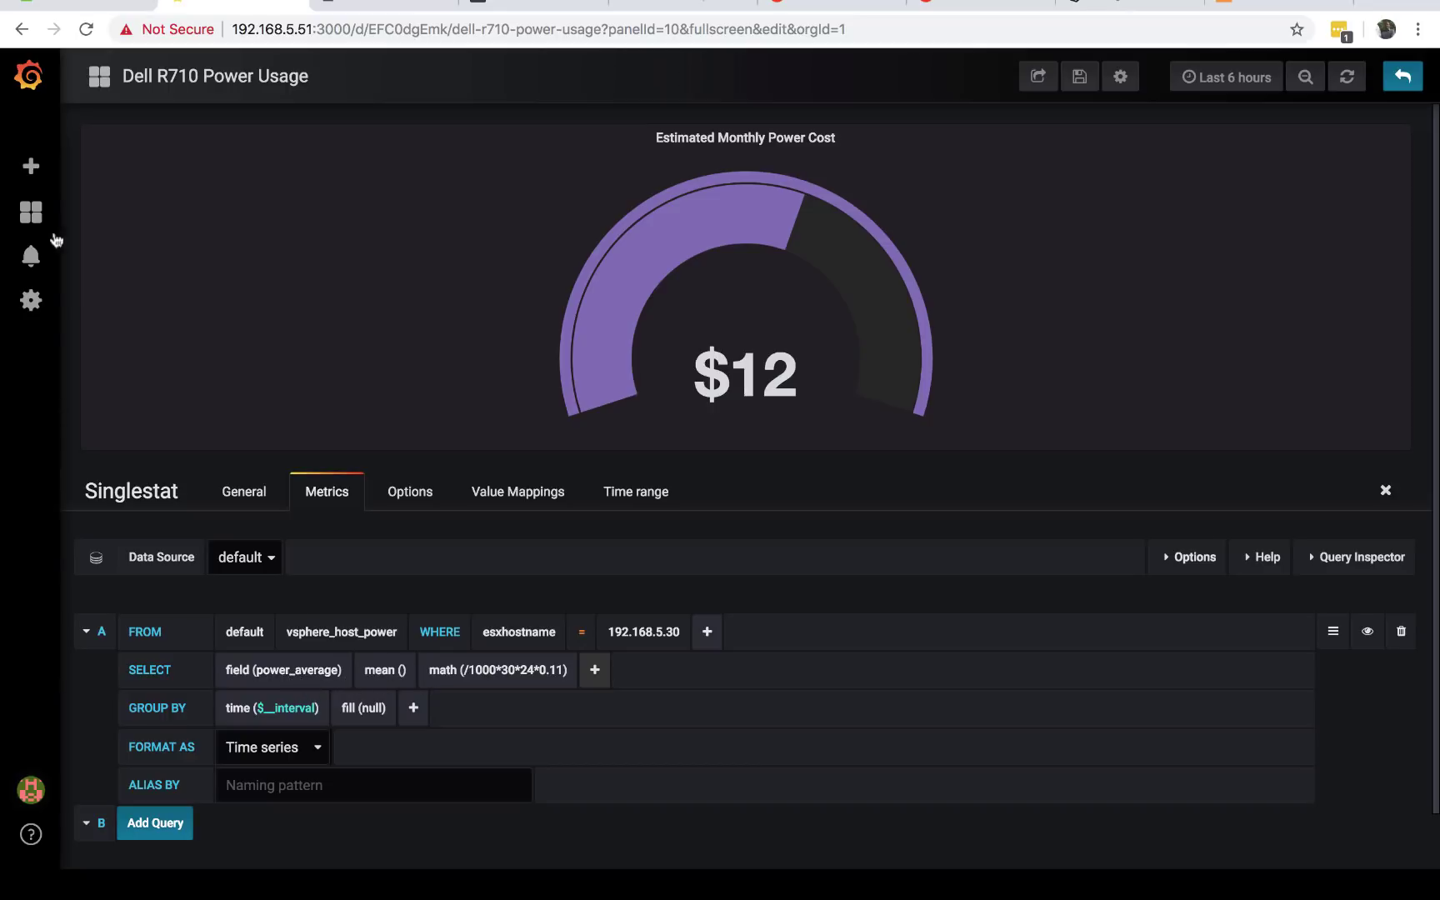
{"action": "mouse_move", "coordinate": [34, 213]}
{"action": "left_click", "coordinate": [98, 245]}
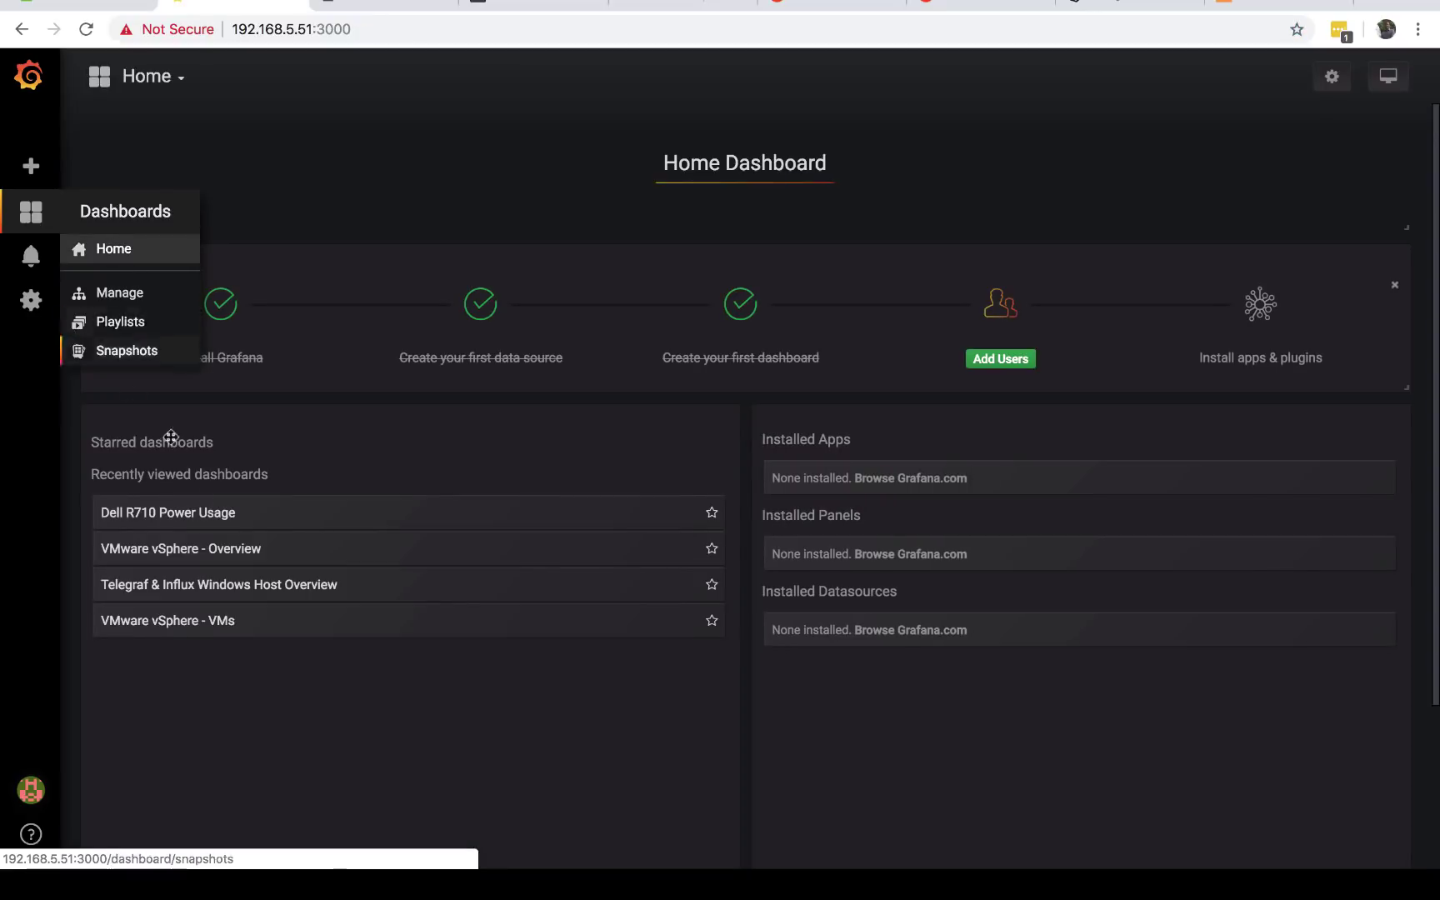
Step: Open the Dell R710 Power Usage dashboard and set its time range to Last 24 hours
{"action": "left_click", "coordinate": [198, 513]}
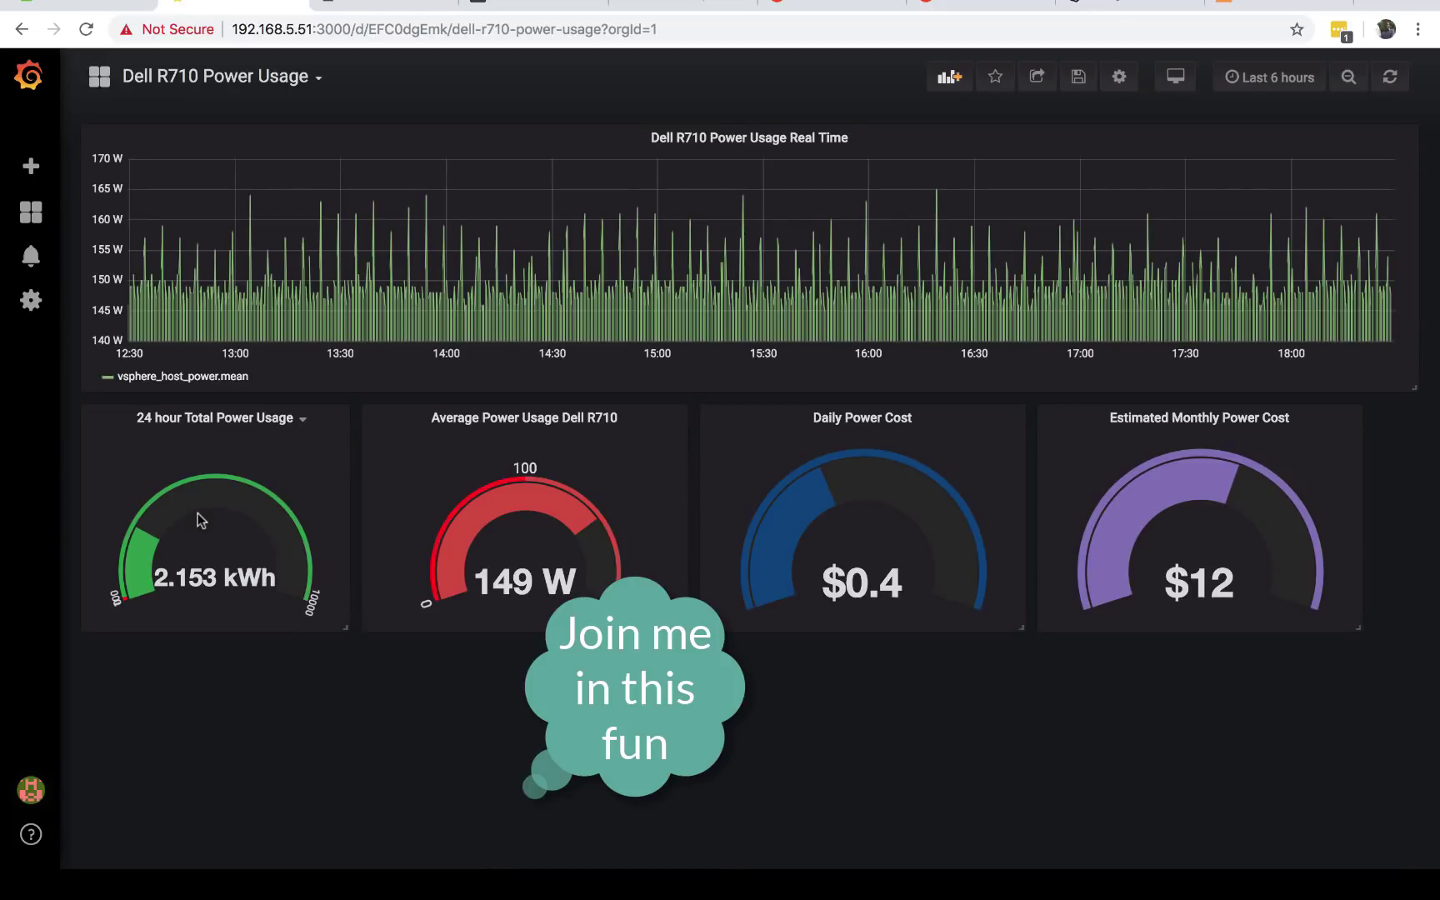
{"action": "left_click", "coordinate": [1268, 82]}
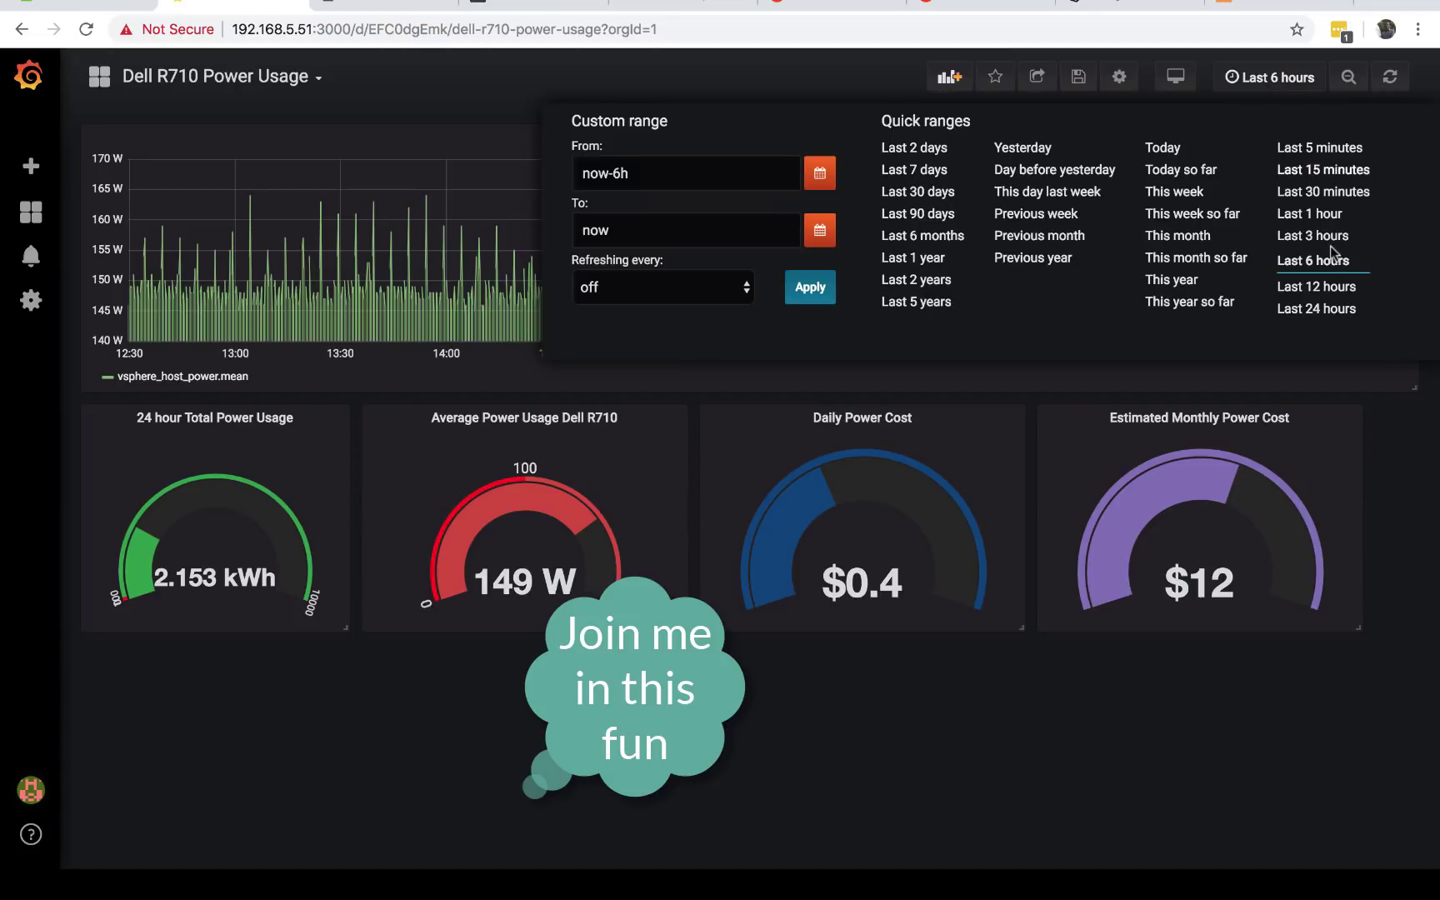
{"action": "left_click", "coordinate": [1318, 309]}
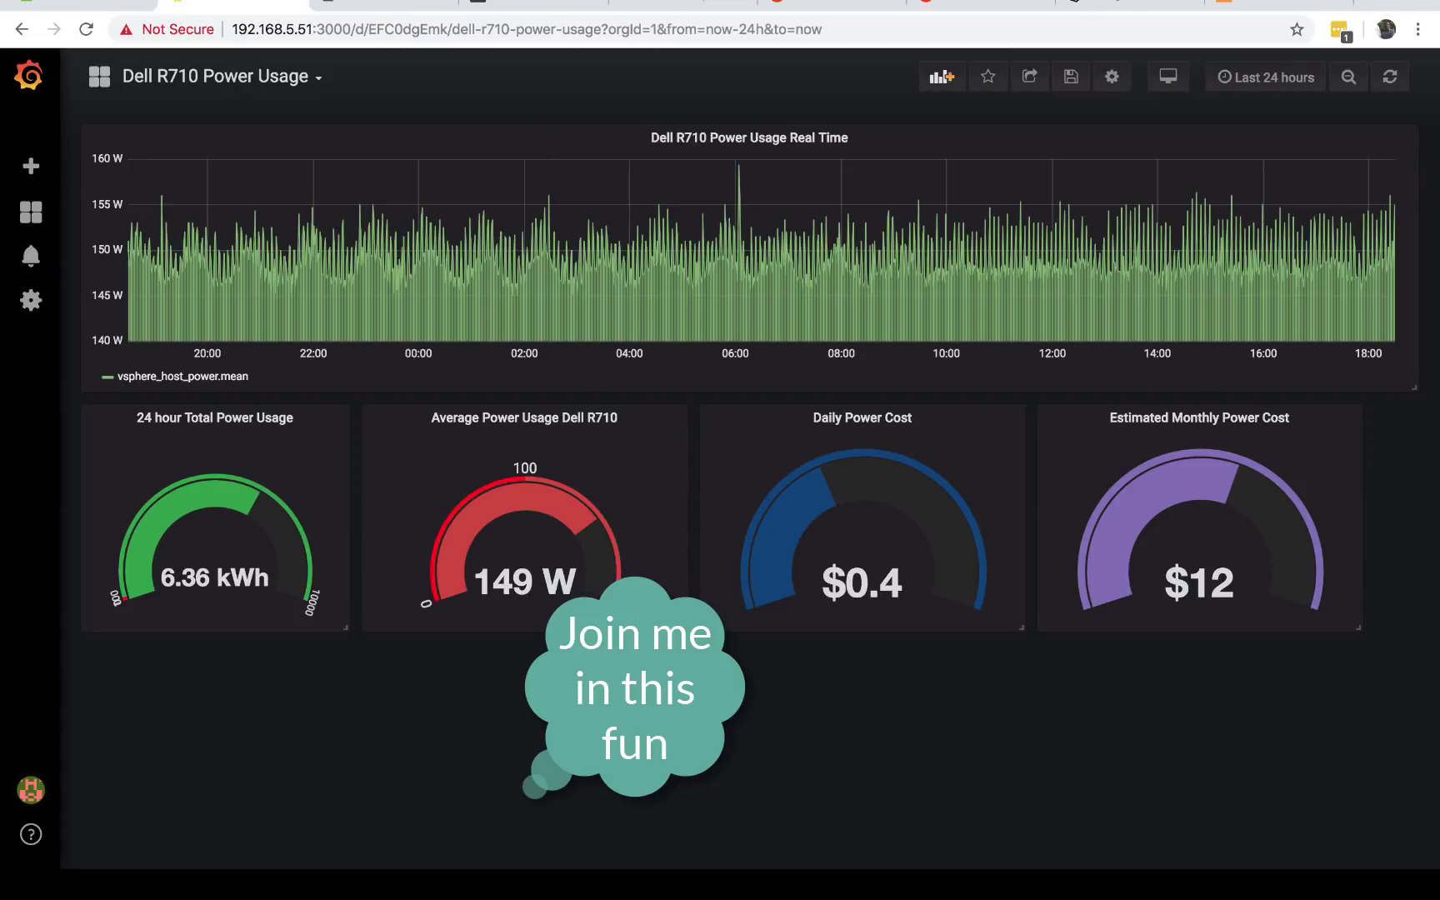